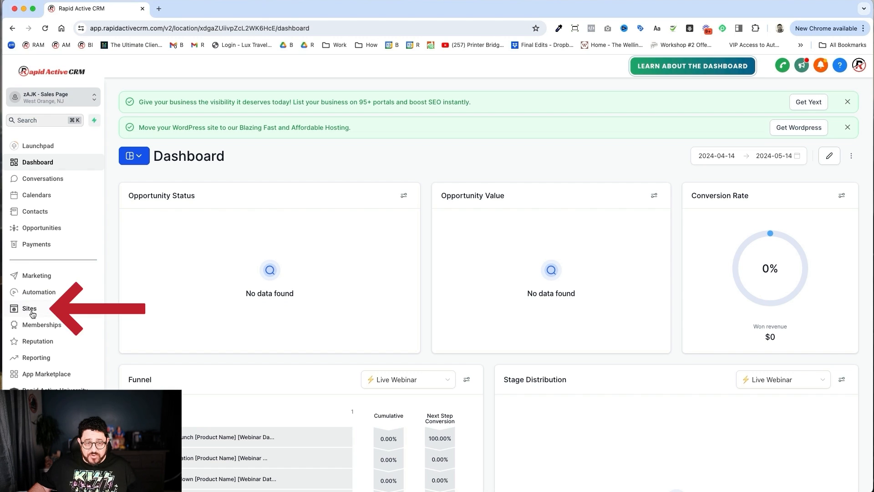
# - Open the form builder under Sites and create a new form
pyautogui.click(30, 308)
pyautogui.click(379, 84)
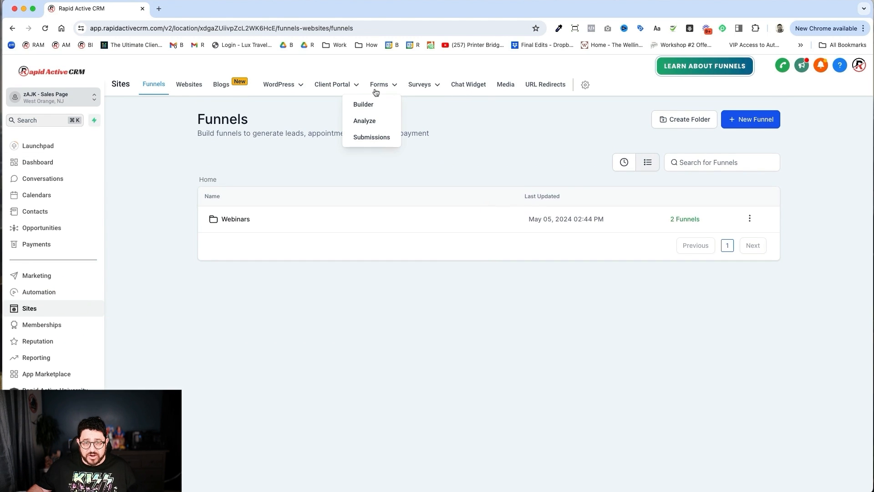
pyautogui.click(363, 106)
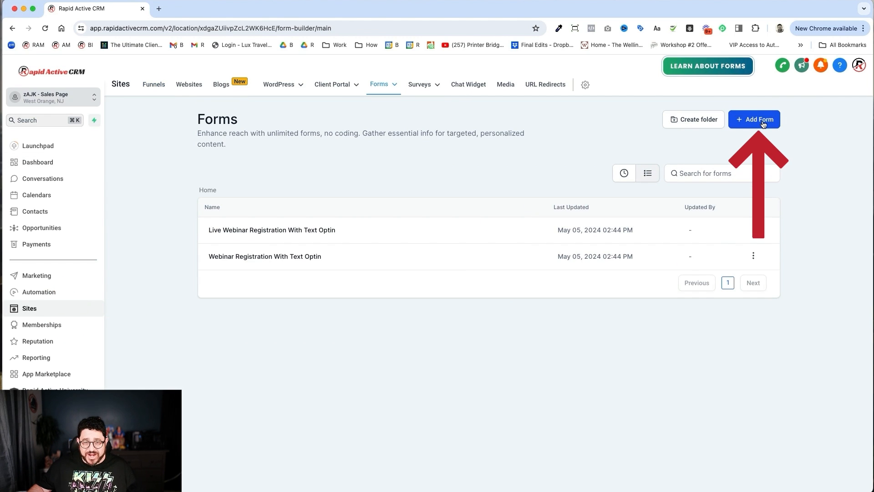
pyautogui.click(776, 120)
pyautogui.click(747, 86)
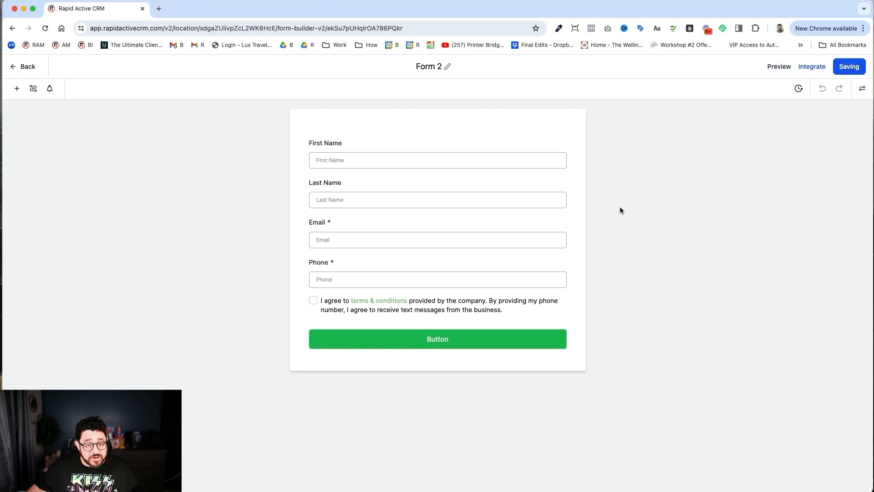
# - Inspect the settings of the form's default First Name, Last Name, Email and Phone fields
pyautogui.click(475, 159)
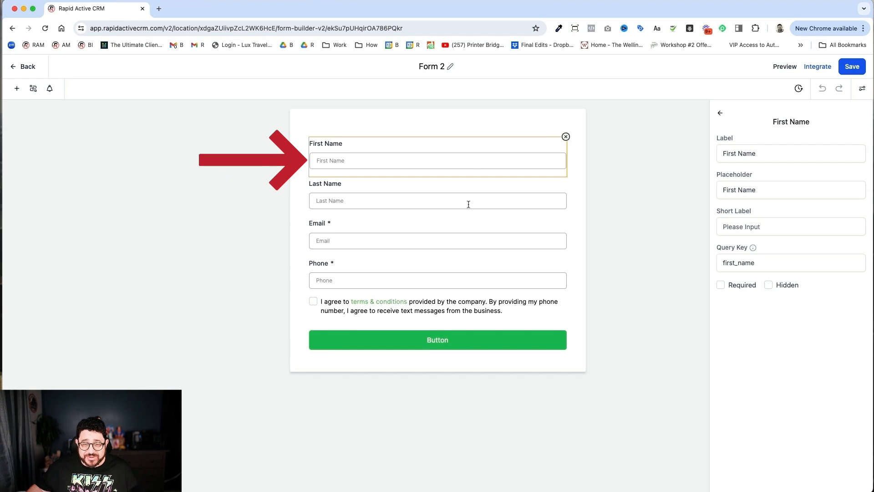
pyautogui.click(468, 201)
pyautogui.click(479, 240)
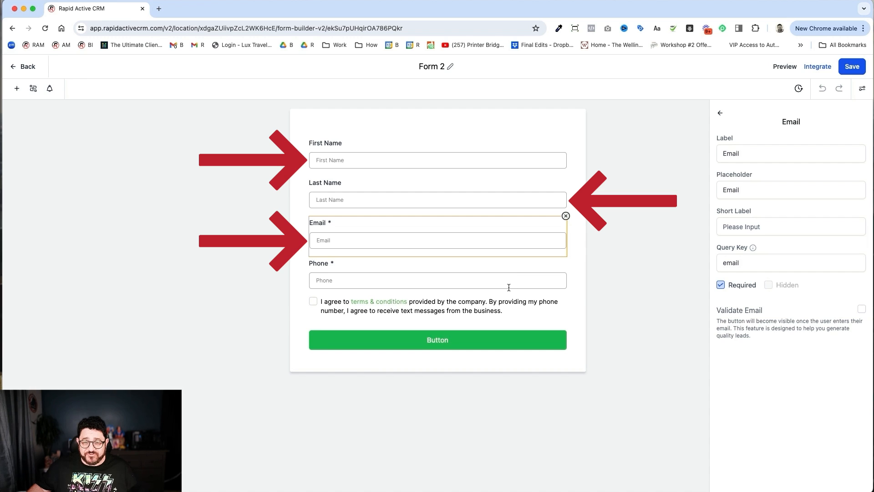
pyautogui.click(509, 287)
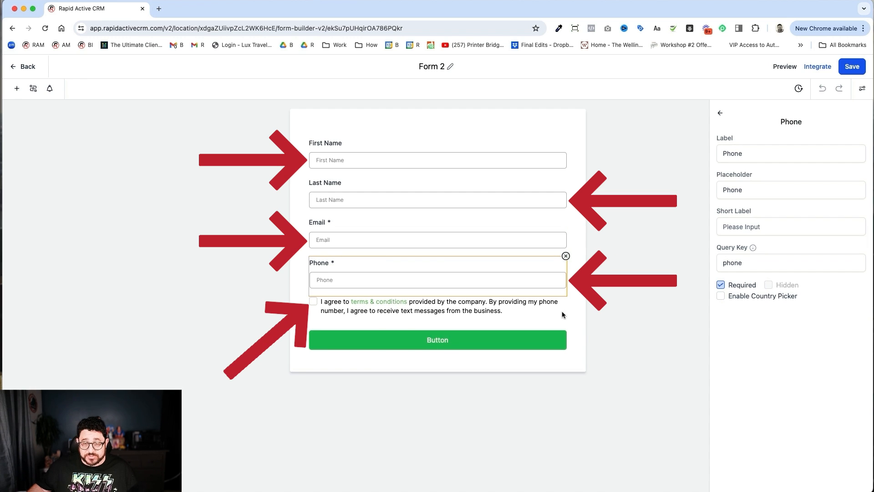
# - Remove the First Name and Last Name fields from the form
pyautogui.click(488, 142)
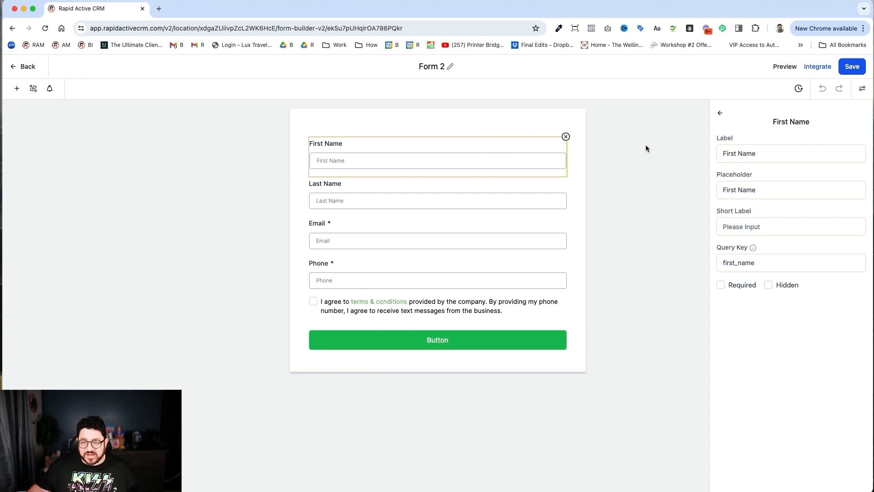
pyautogui.click(566, 136)
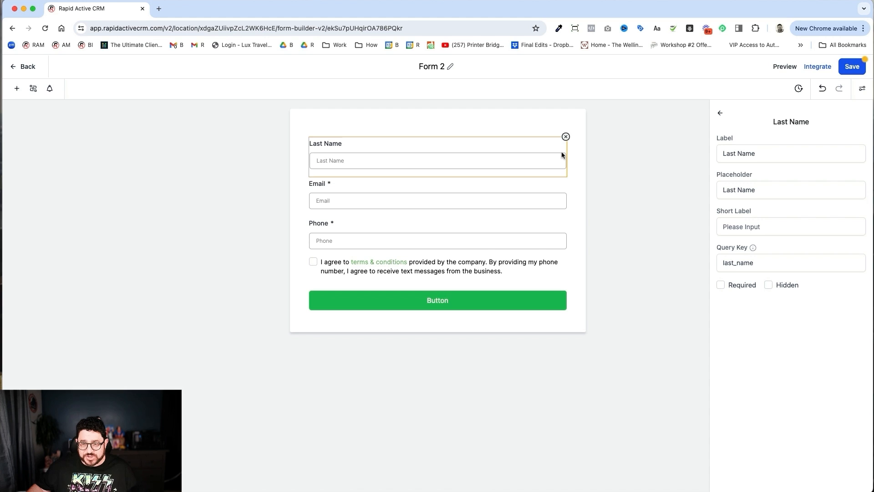
pyautogui.click(566, 137)
# - Add a Full Name field above the Email field and make it required
pyautogui.click(17, 88)
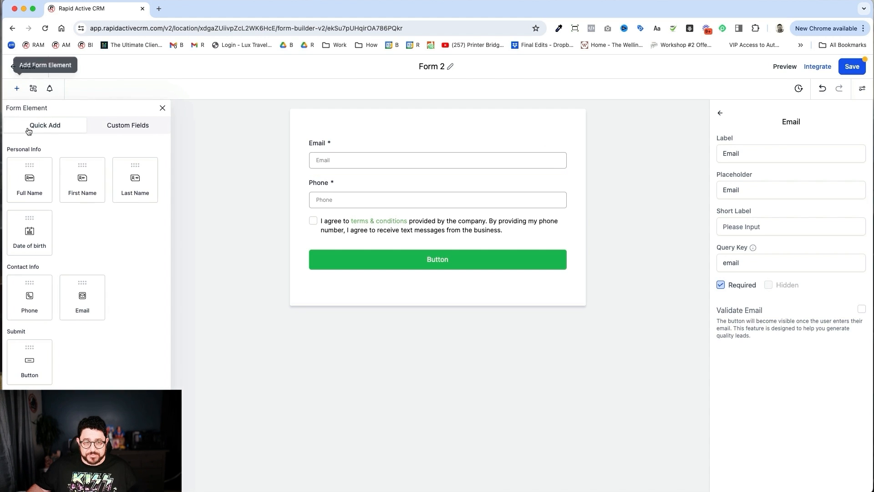
pyautogui.moveTo(30, 172); pyautogui.dragTo(322, 134)
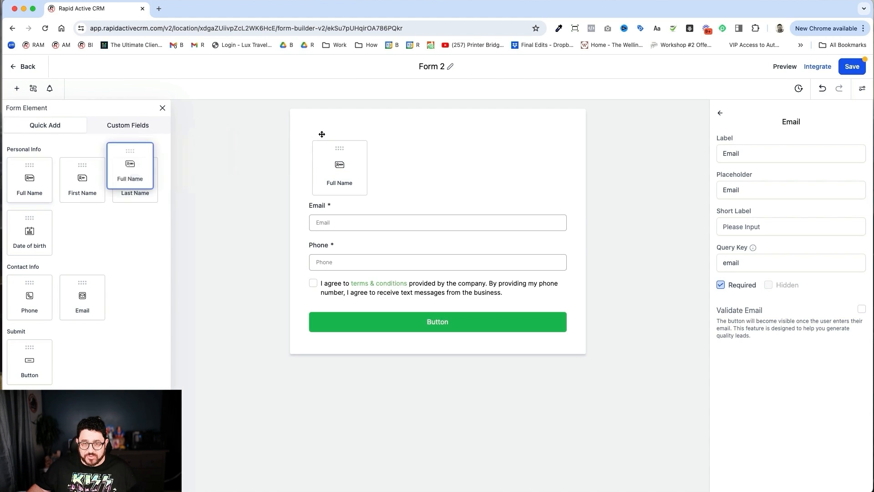
pyautogui.click(389, 163)
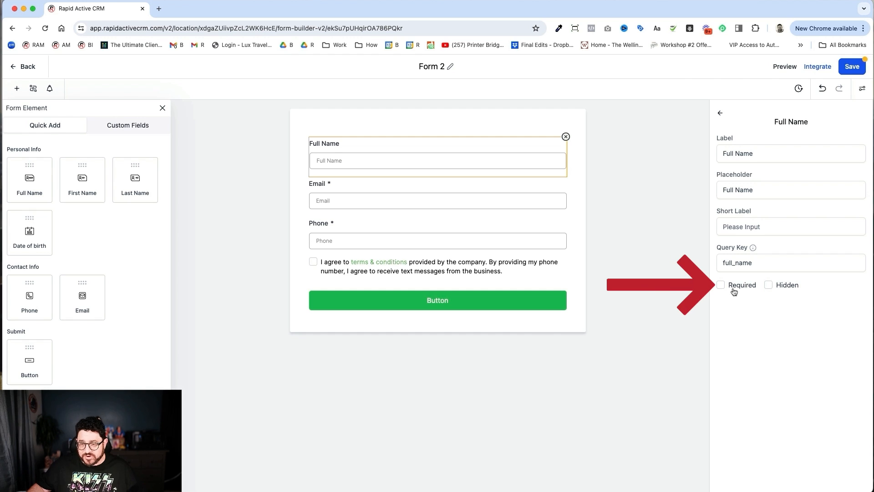
pyautogui.click(733, 291)
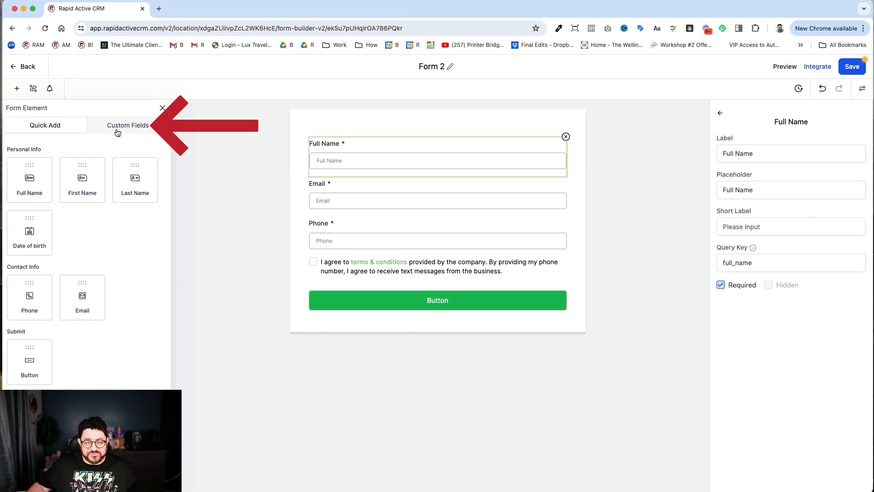
# - Create a Multi Line custom field named "Tell us about the kind of business you are in" in the General Info group
pyautogui.click(141, 126)
pyautogui.click(152, 156)
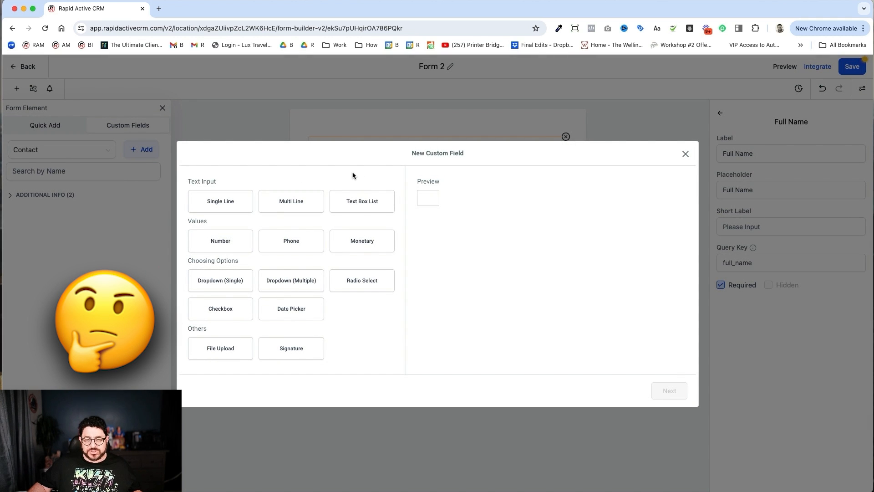
pyautogui.click(291, 201)
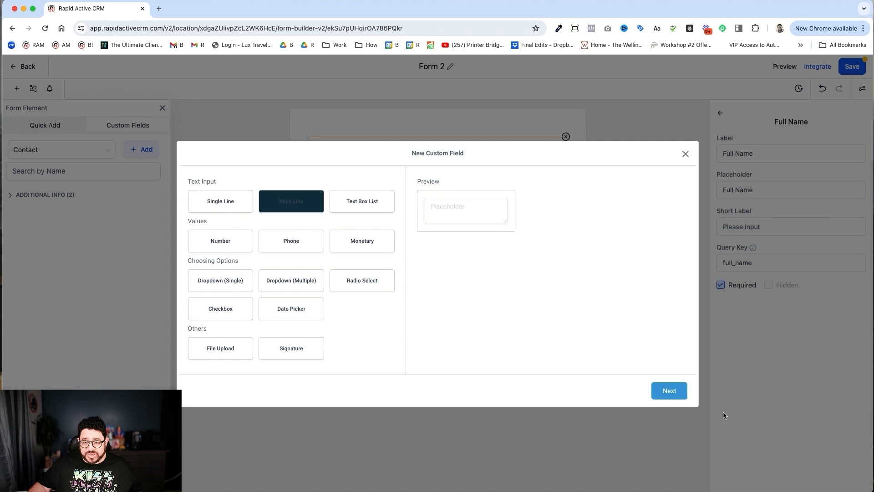
pyautogui.click(667, 390)
pyautogui.click(274, 247)
pyautogui.write('Tell')
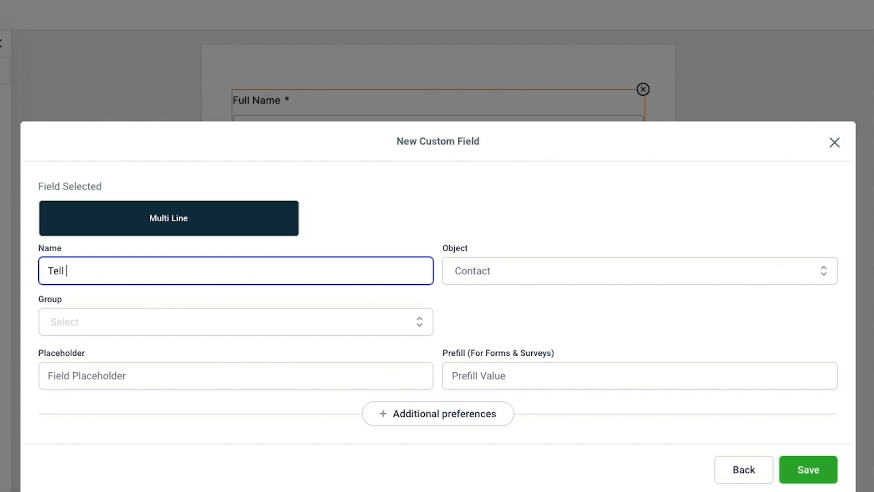
pyautogui.write(' Us about the kind of business you a')
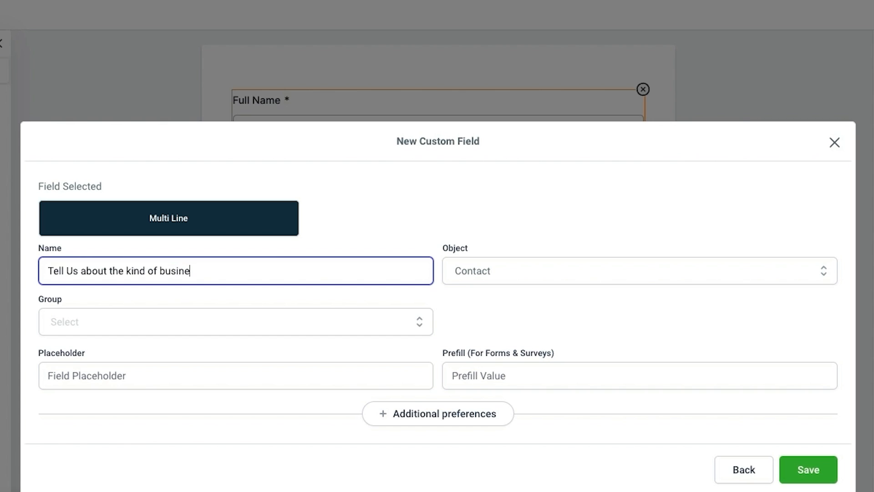
pyautogui.write('in')
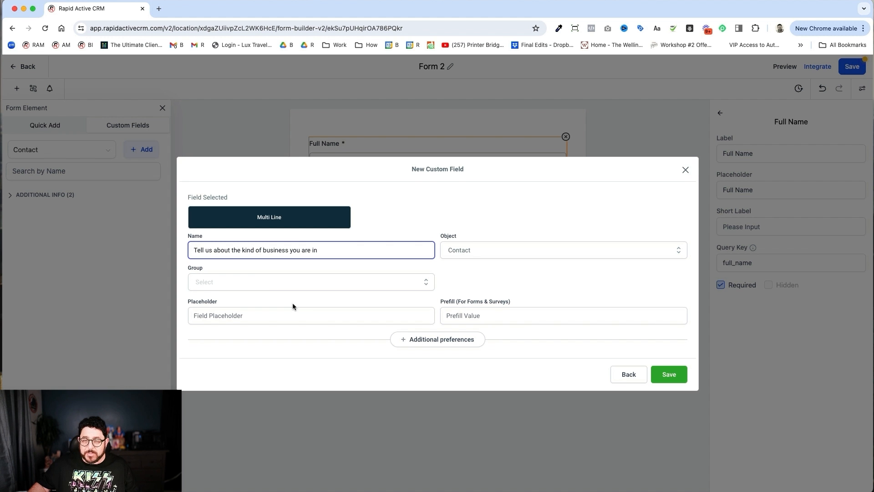
pyautogui.click(373, 282)
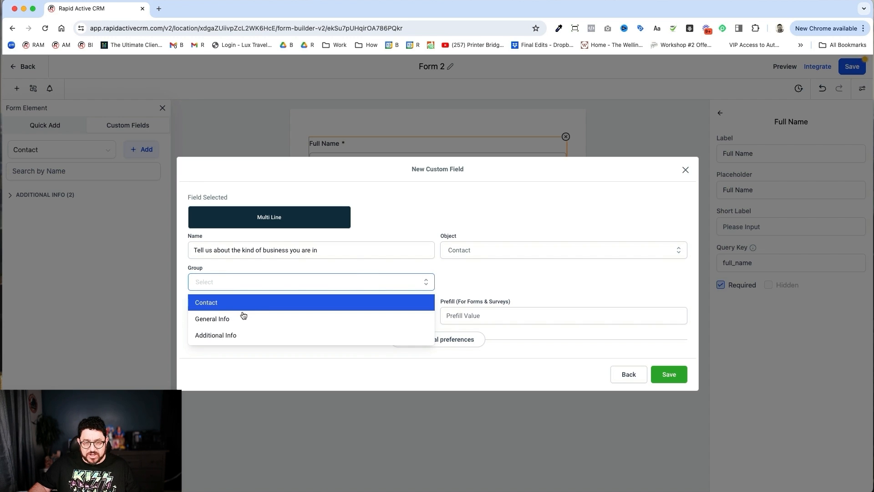
pyautogui.click(242, 318)
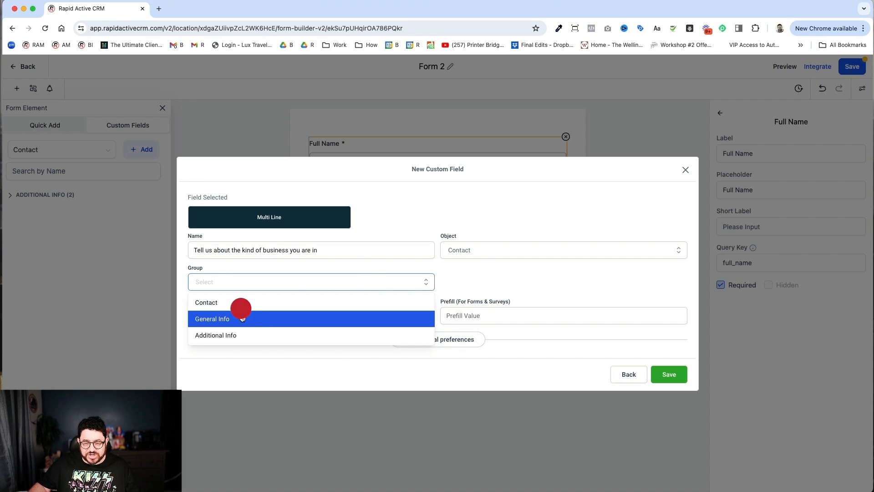
pyautogui.click(661, 381)
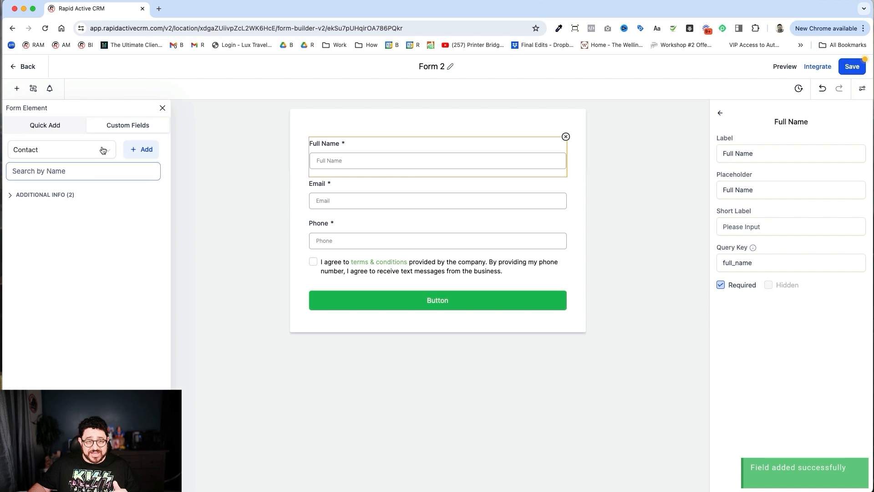
# - Place the kind-of-business custom field between the terms checkbox and the submit button, and make it required
pyautogui.click(10, 201)
pyautogui.click(11, 200)
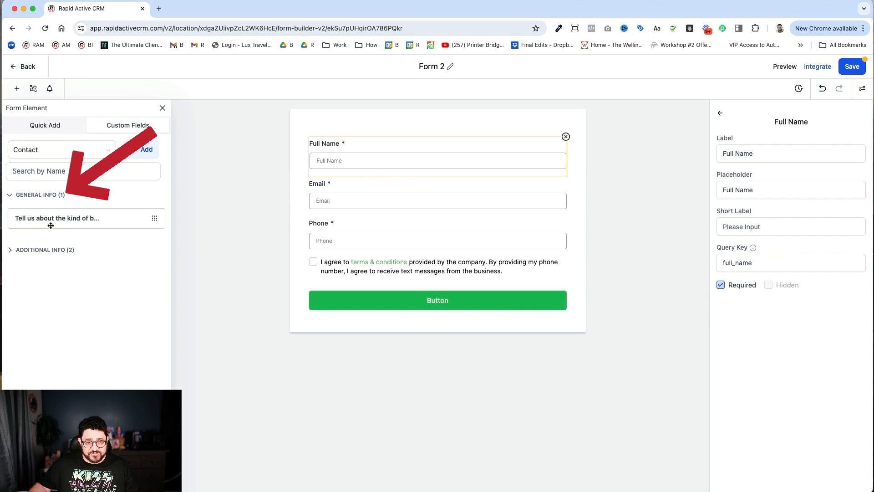
pyautogui.moveTo(53, 223); pyautogui.dragTo(393, 326)
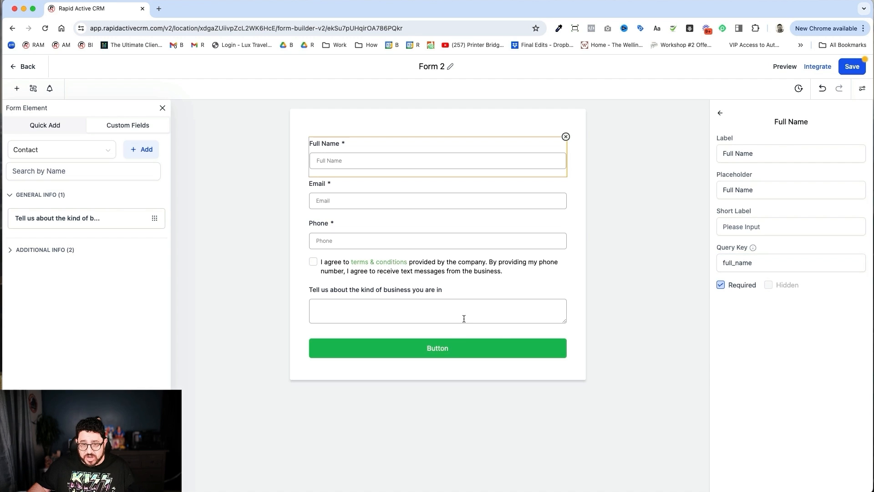
pyautogui.click(511, 320)
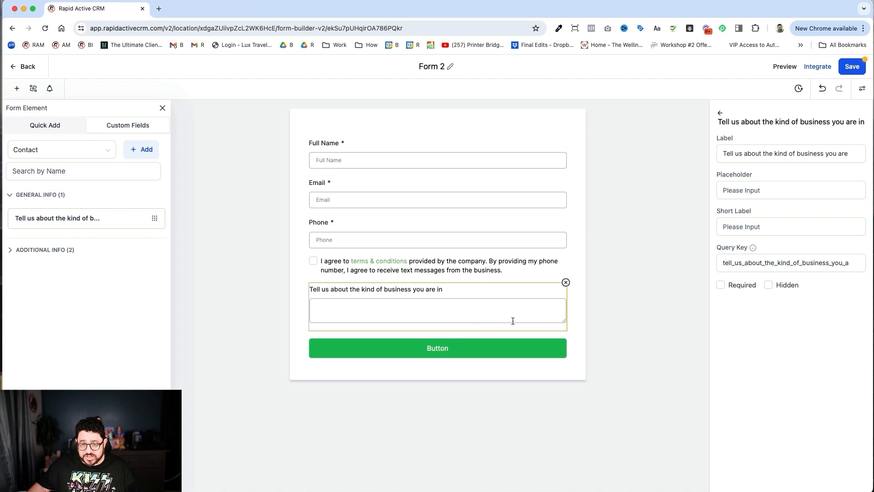
pyautogui.click(721, 285)
# - Set up a Radio Select custom field named "Does your business make at least 100K per year?" in the General Info group
pyautogui.click(144, 151)
pyautogui.click(362, 280)
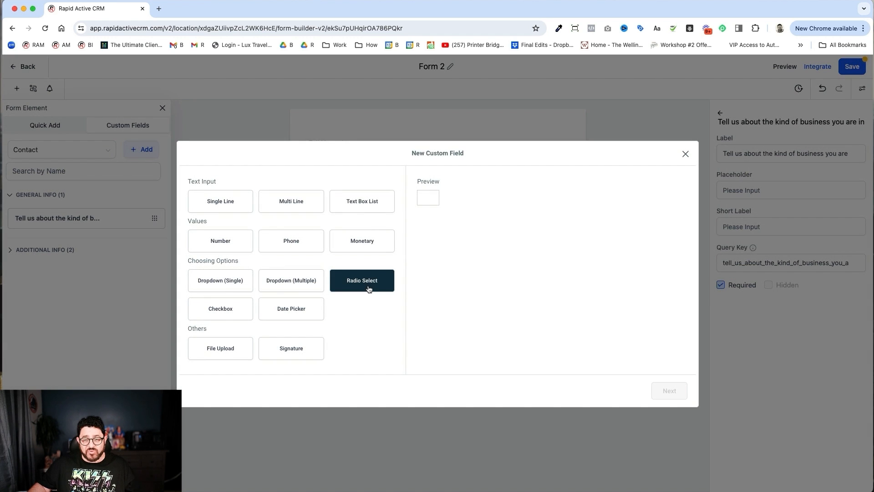
pyautogui.click(665, 392)
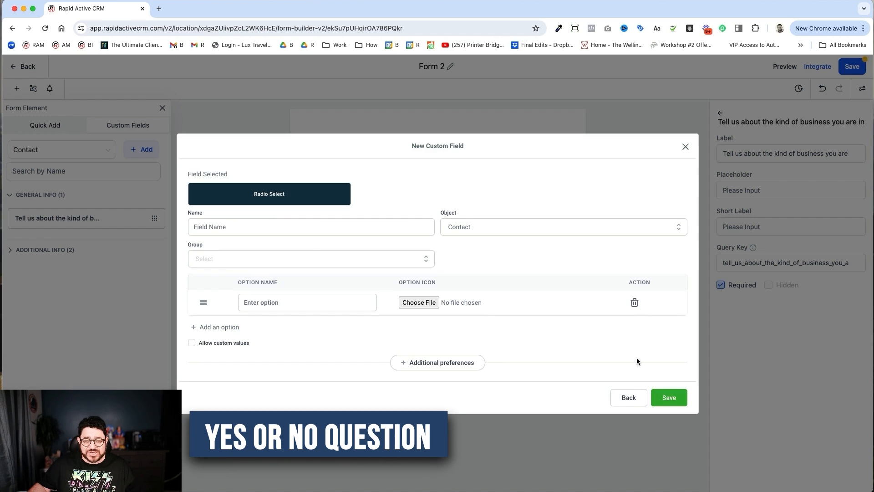
pyautogui.click(269, 230)
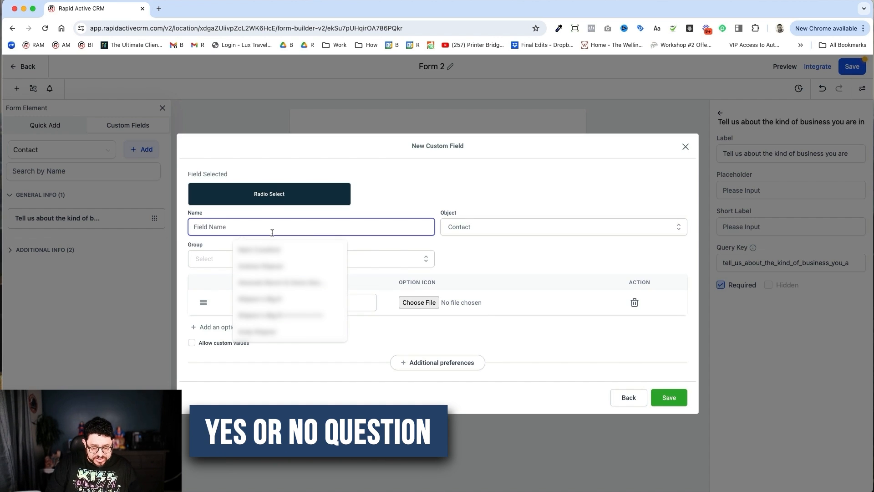
pyautogui.write('Doe')
pyautogui.write('s you')
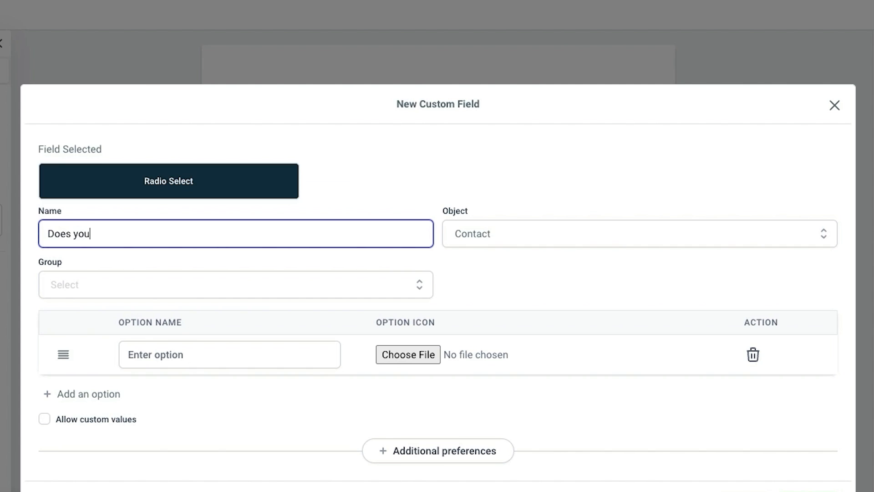
pyautogui.write('r business make ')
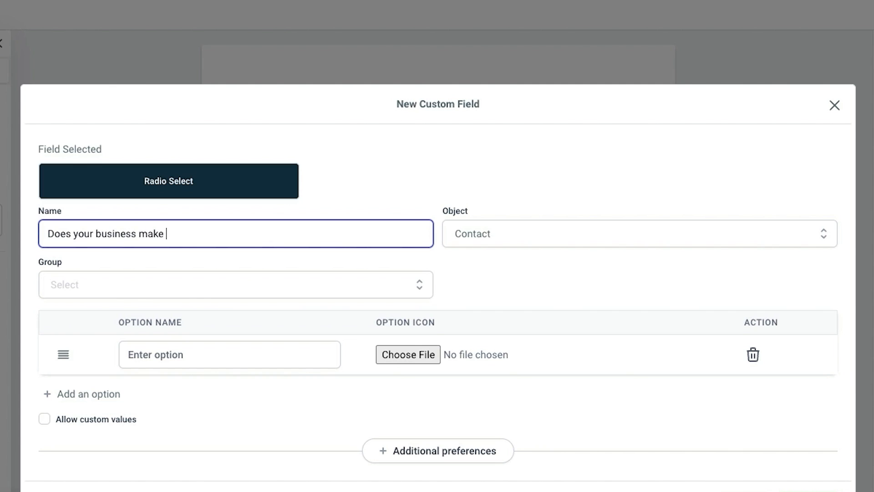
pyautogui.write('at least 100K per y')
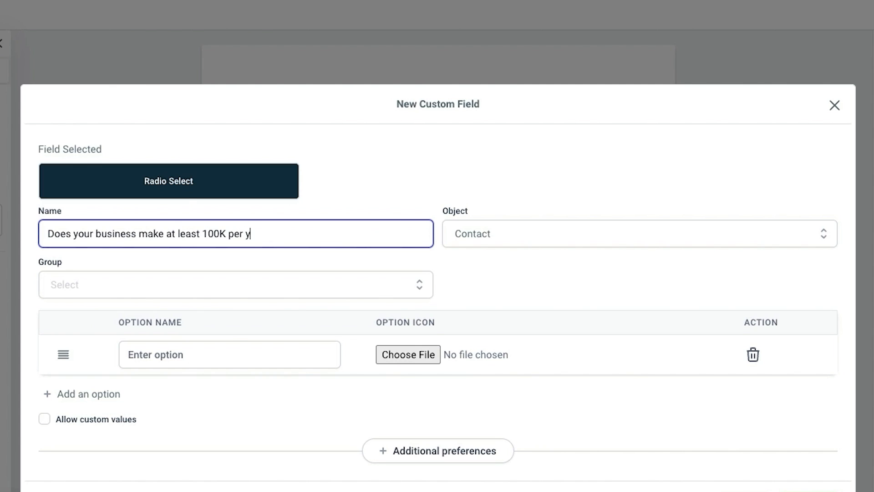
pyautogui.write('ear?')
pyautogui.click(85, 287)
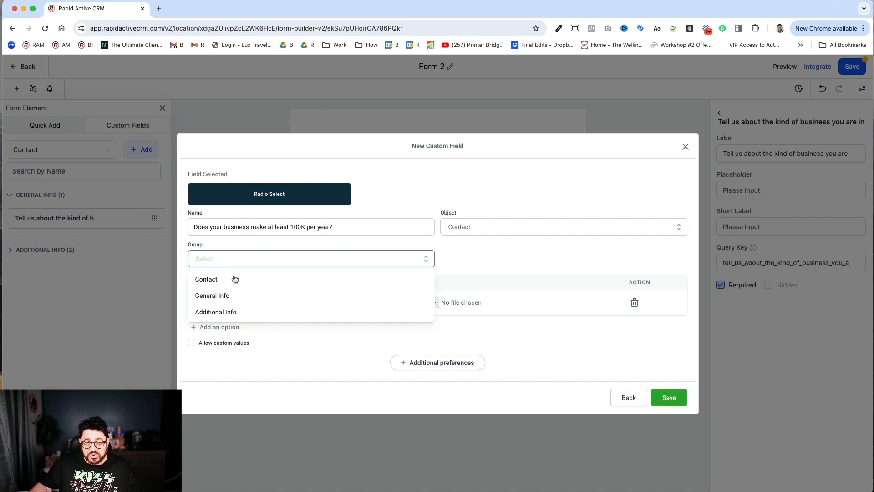
pyautogui.click(234, 296)
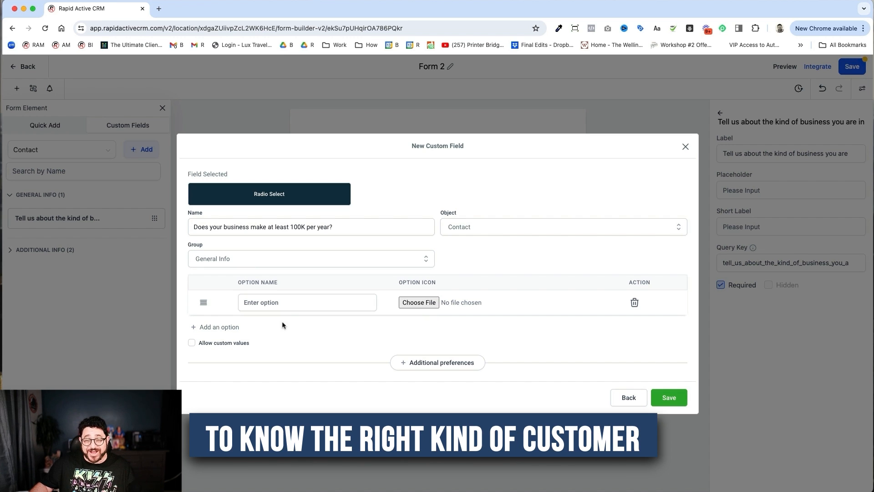
# - Give the radio field the options Yes and No and save it
pyautogui.click(288, 304)
pyautogui.click(259, 333)
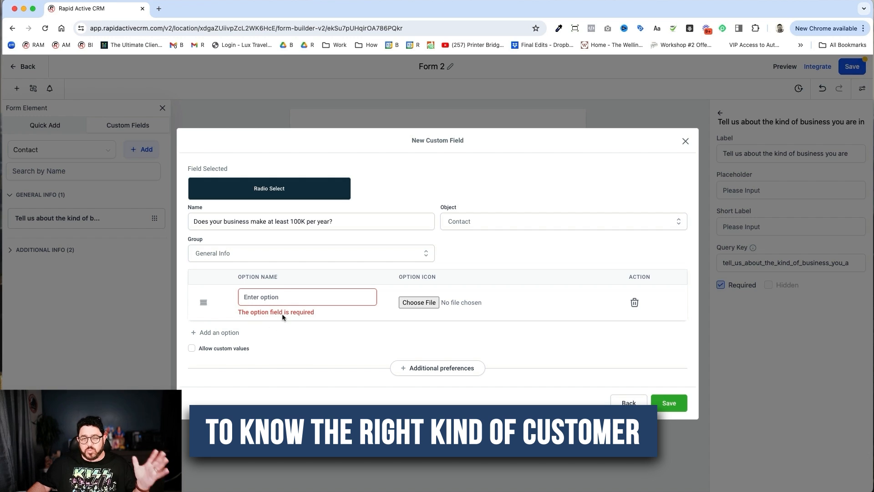
pyautogui.click(282, 297)
pyautogui.write('Yes')
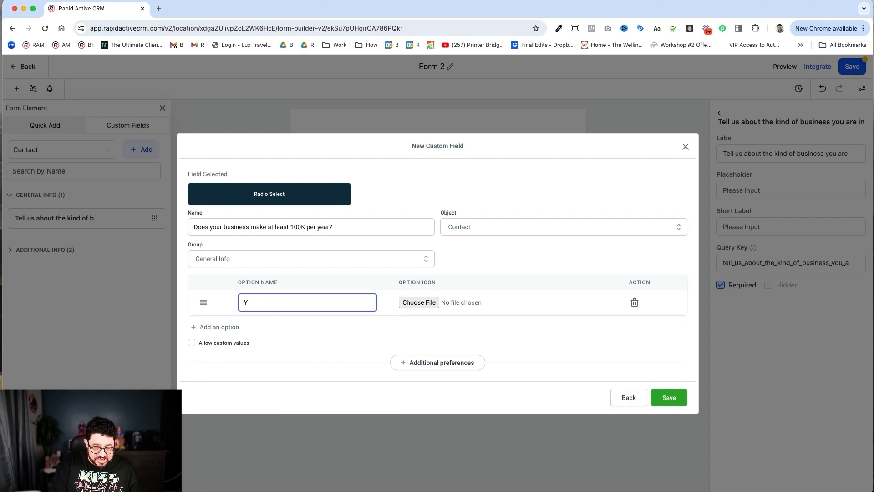
pyautogui.click(206, 327)
pyautogui.click(257, 314)
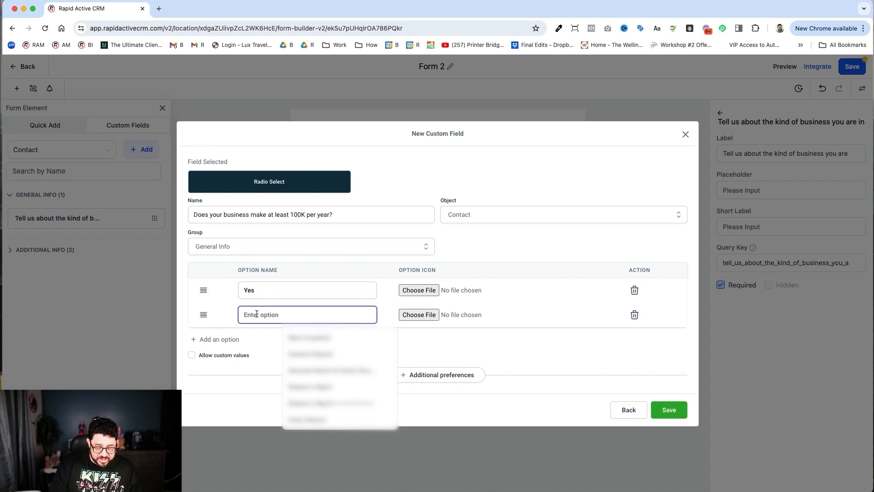
pyautogui.write('No')
pyautogui.click(669, 409)
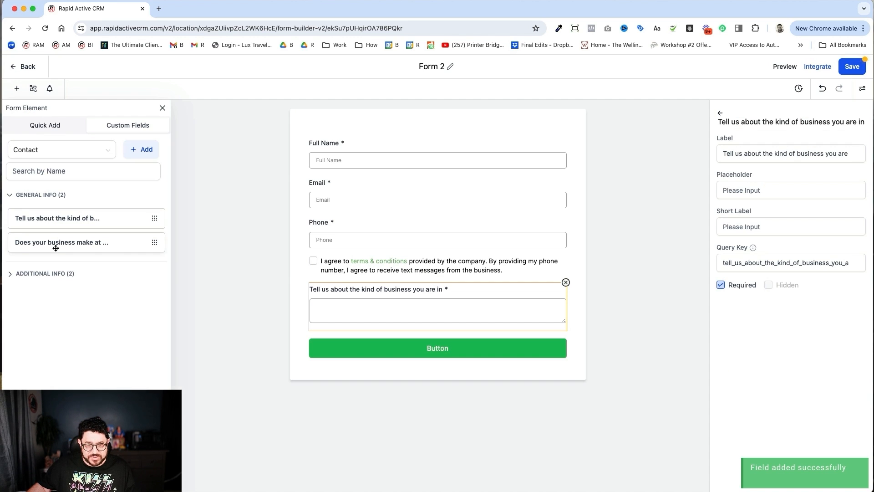
# - Place the "Does your business make at least 100K per year?" field between the kind-of-business field and the form's button
pyautogui.moveTo(55, 243); pyautogui.dragTo(337, 354)
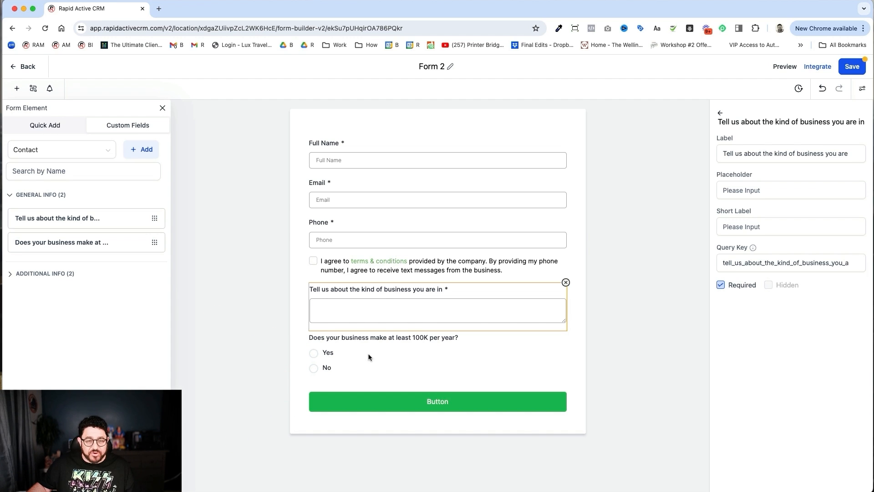
pyautogui.click(570, 362)
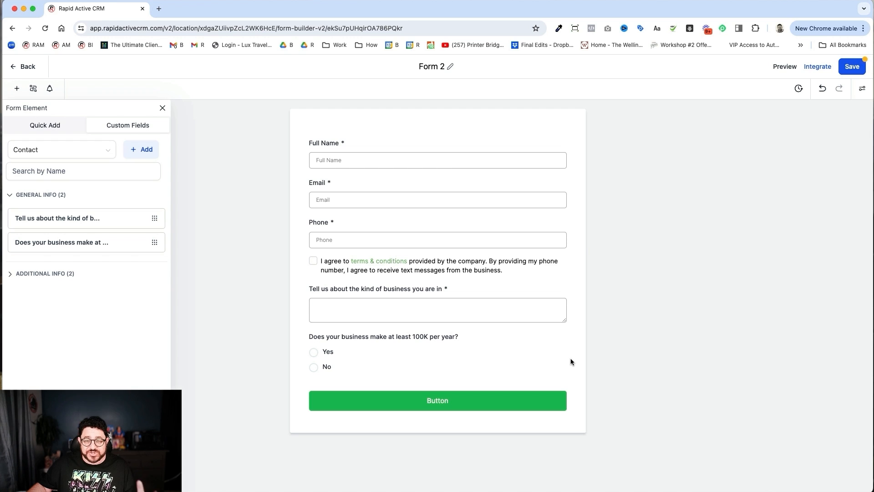
# - Change the form button's text to "Submit" and save the form
pyautogui.click(484, 401)
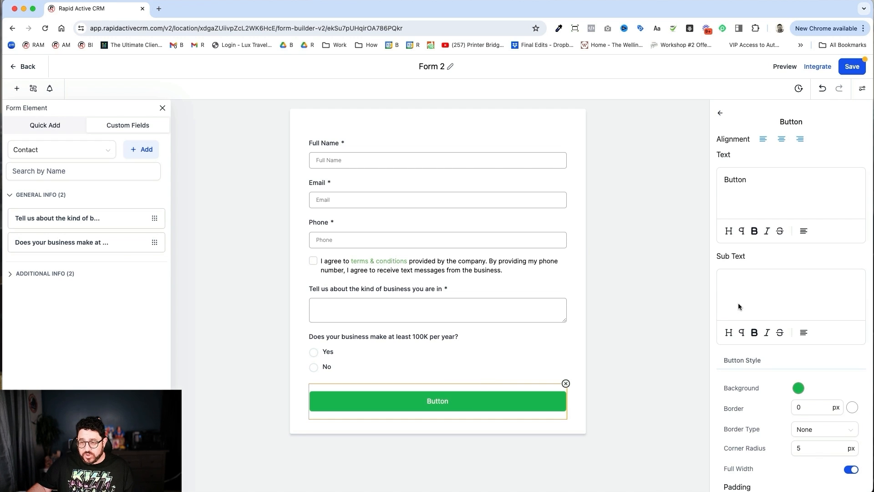
pyautogui.doubleClick(764, 184)
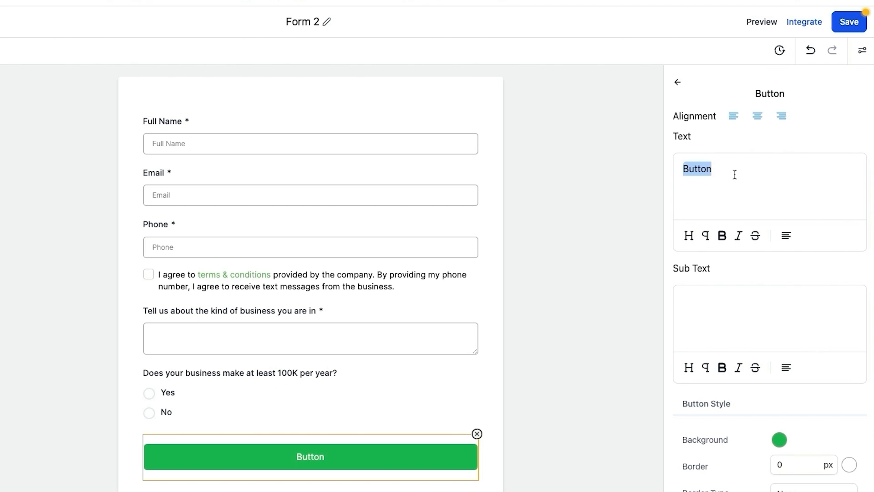
pyautogui.write('Submit')
pyautogui.click(515, 358)
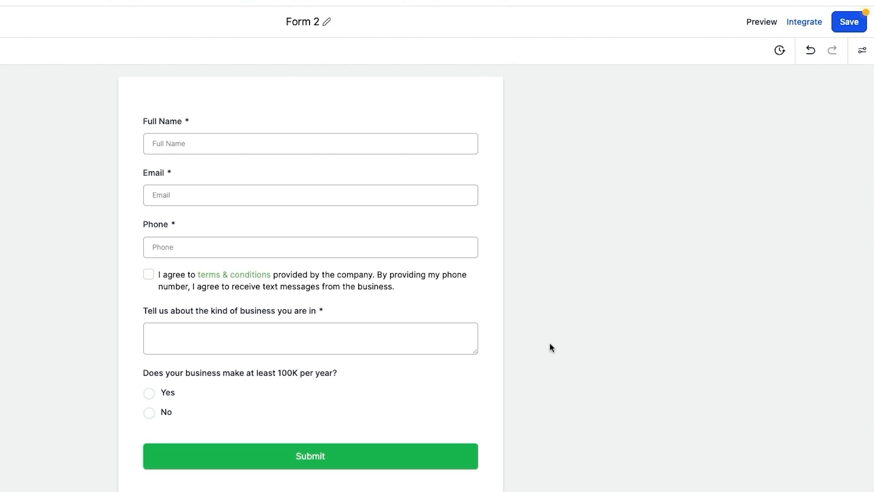
pyautogui.click(854, 25)
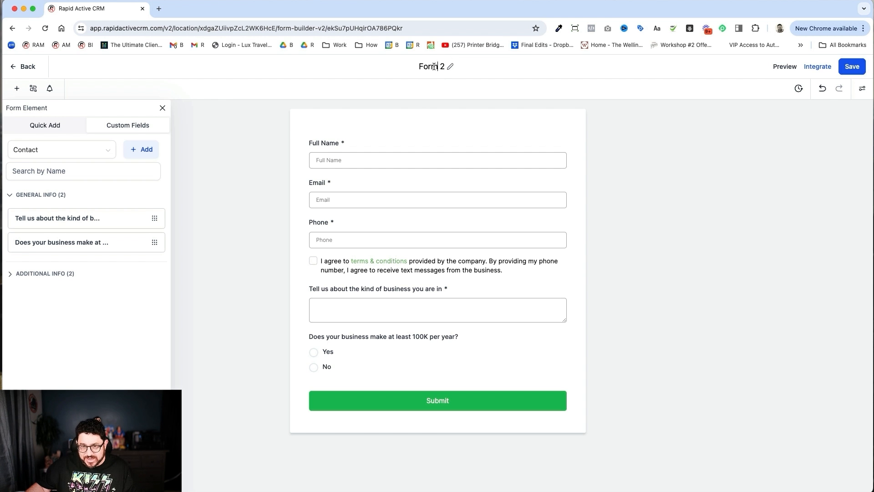
# - Rename the form "Discovery Call Questionnaire", correcting the misspelled last word
pyautogui.click(435, 66)
pyautogui.tripleClick(433, 66)
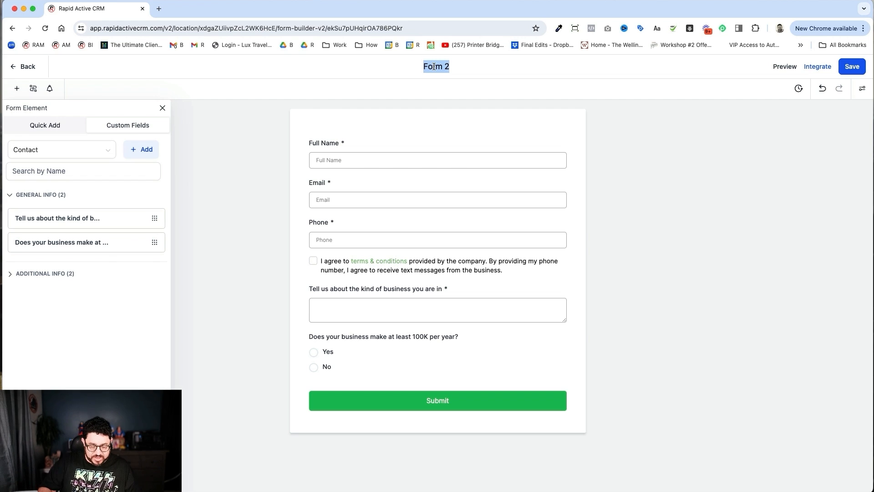
pyautogui.write('D')
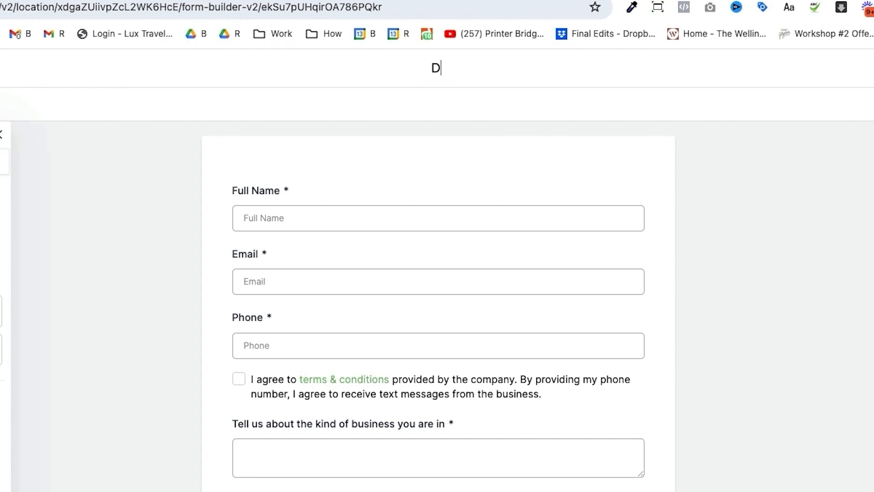
pyautogui.write('iscovery Call Questionnaire')
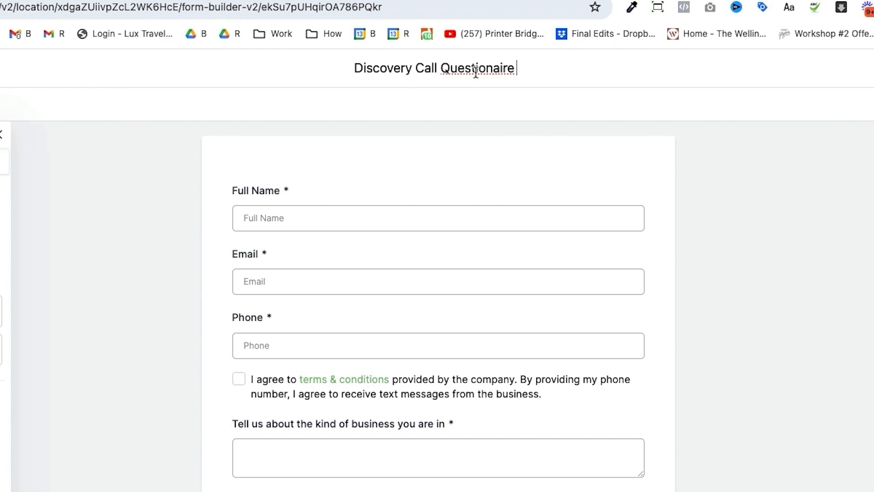
pyautogui.rightClick(471, 68)
pyautogui.click(493, 75)
pyautogui.click(770, 351)
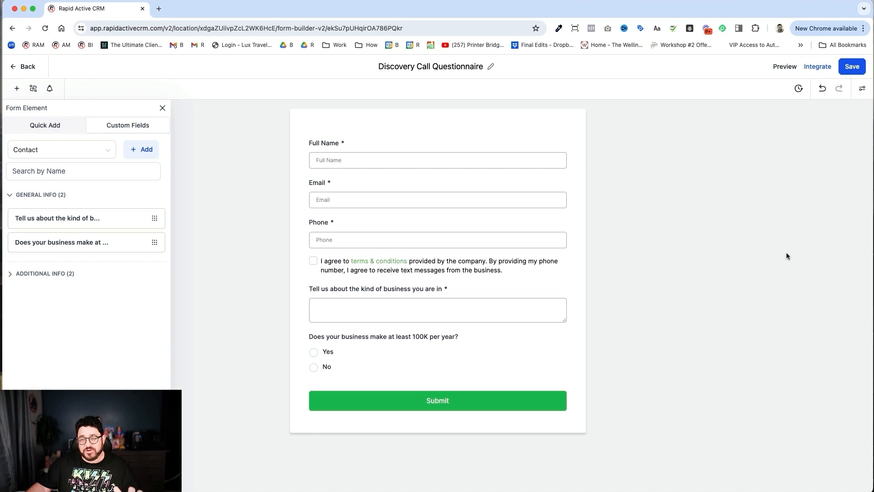
# - Leave the form builder and start a new Round Robin calendar in the account's calendar settings
pyautogui.click(21, 65)
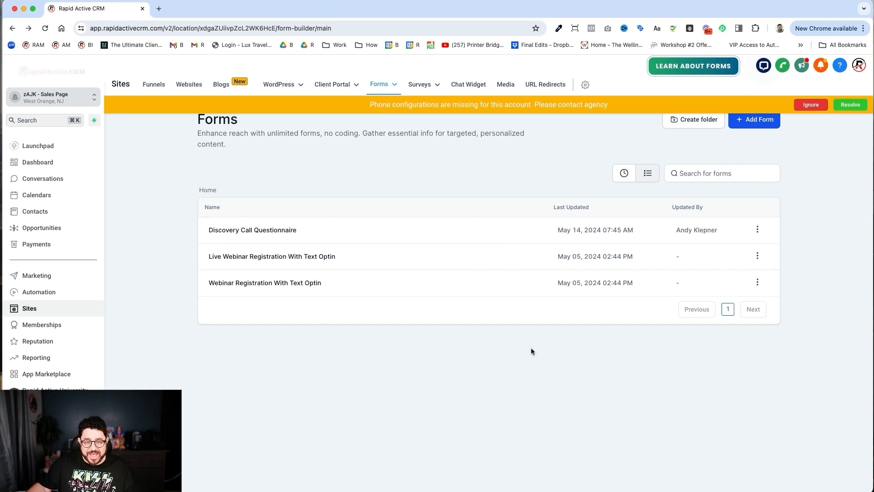
pyautogui.click(30, 478)
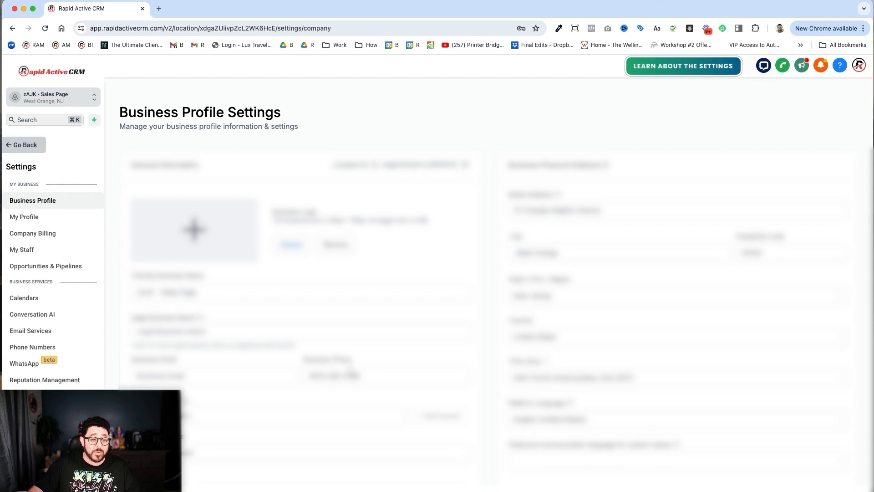
pyautogui.click(24, 298)
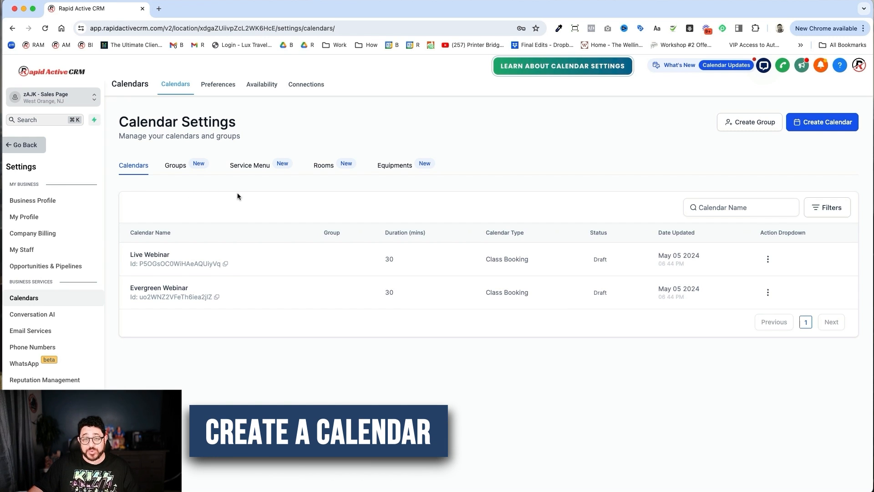
pyautogui.click(817, 125)
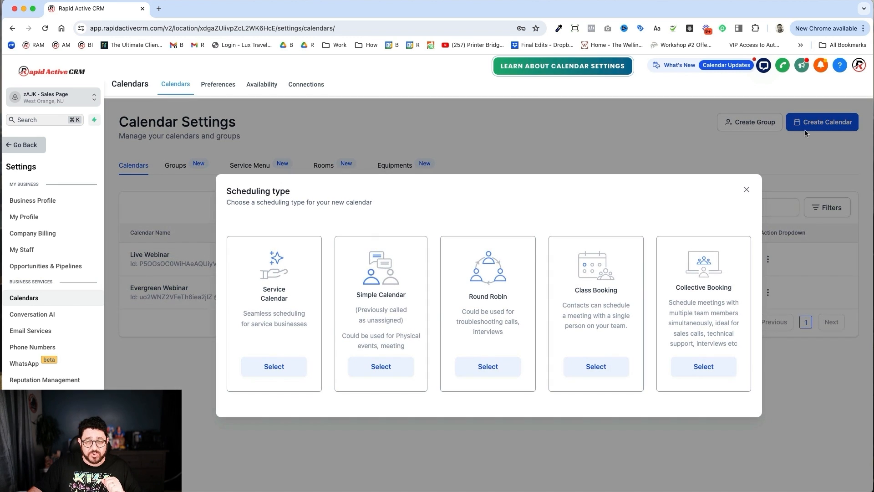
pyautogui.click(487, 366)
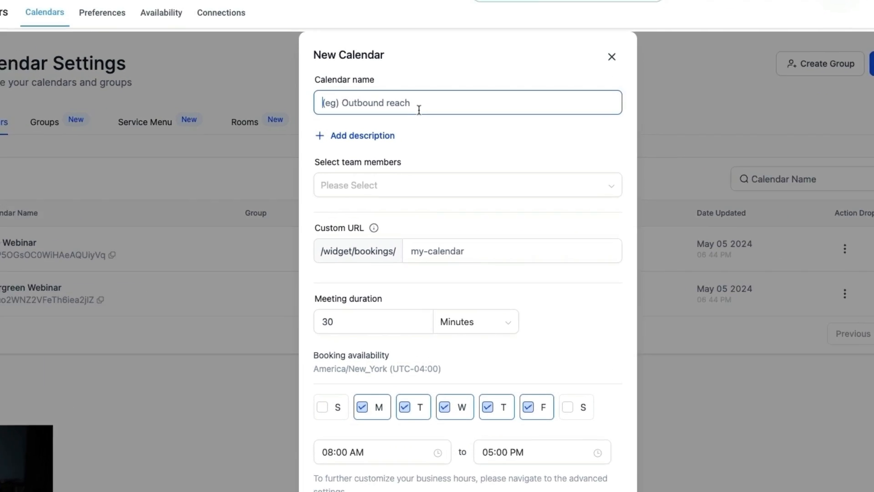
# - Name the new calendar "Discovery Call" and assign the listed team member to it
pyautogui.click(452, 154)
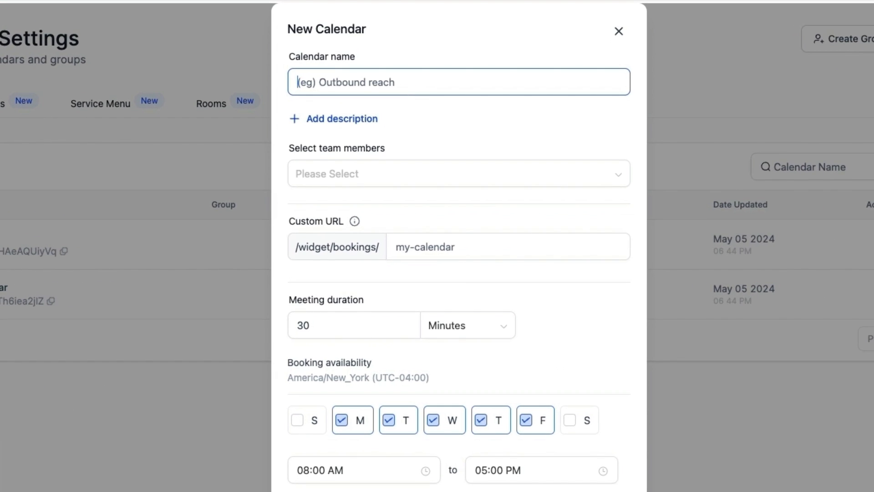
pyautogui.click(386, 185)
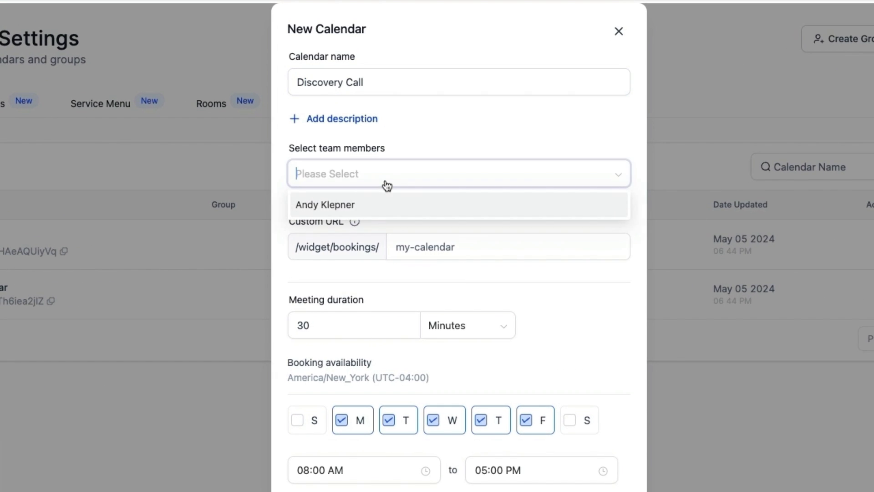
pyautogui.click(367, 216)
# - Set the calendar's custom URL to "discovery-call-ajk" and create the calendar, closing its confirmation
pyautogui.click(474, 252)
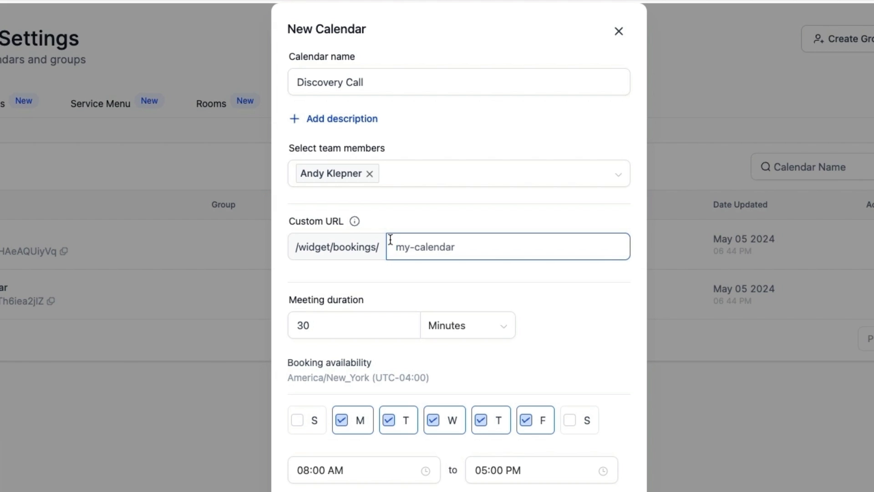
pyautogui.write('discovery-call-')
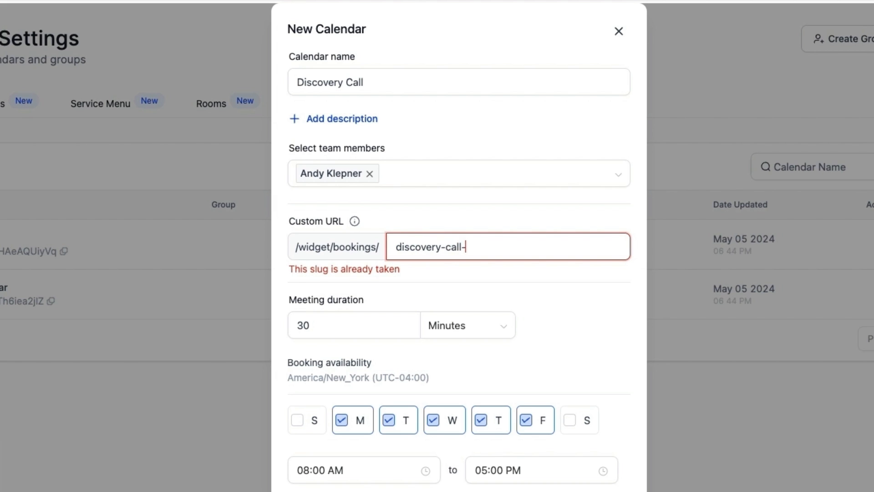
pyautogui.write('ajk')
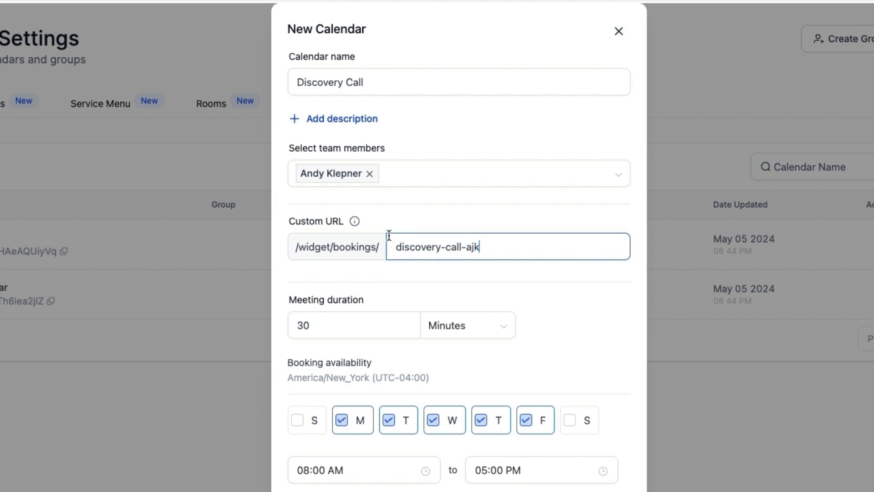
pyautogui.click(321, 323)
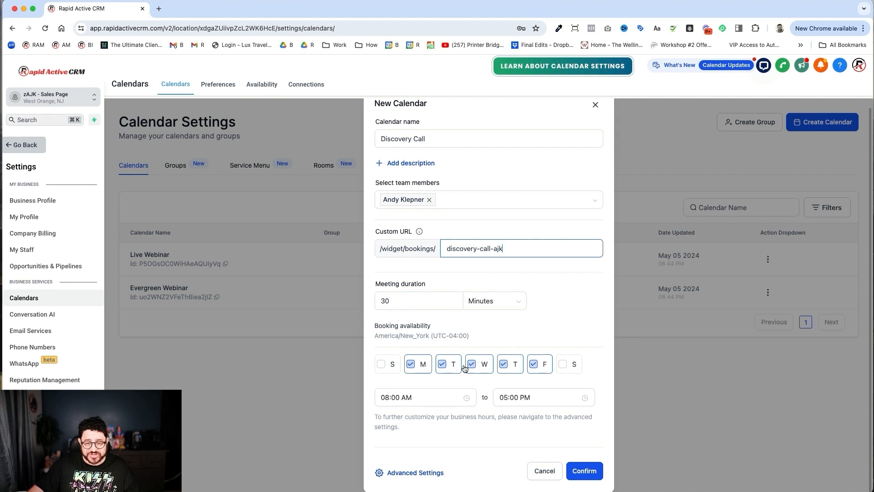
pyautogui.click(584, 470)
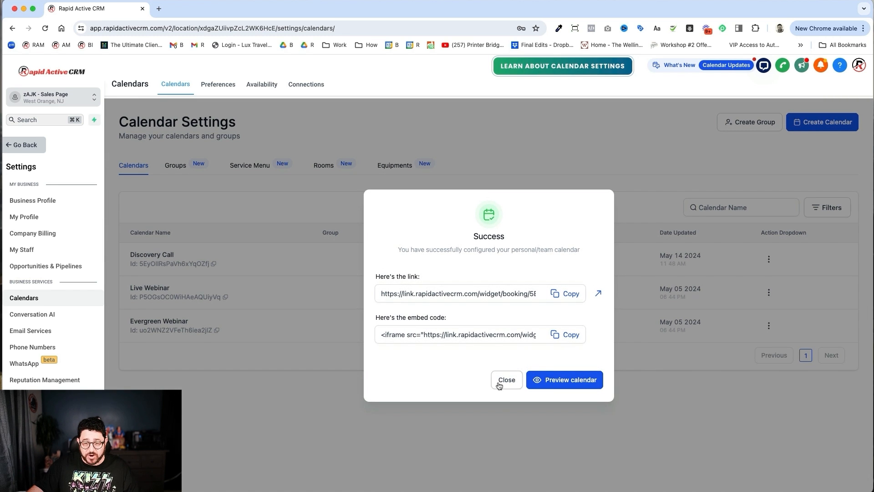
pyautogui.click(497, 384)
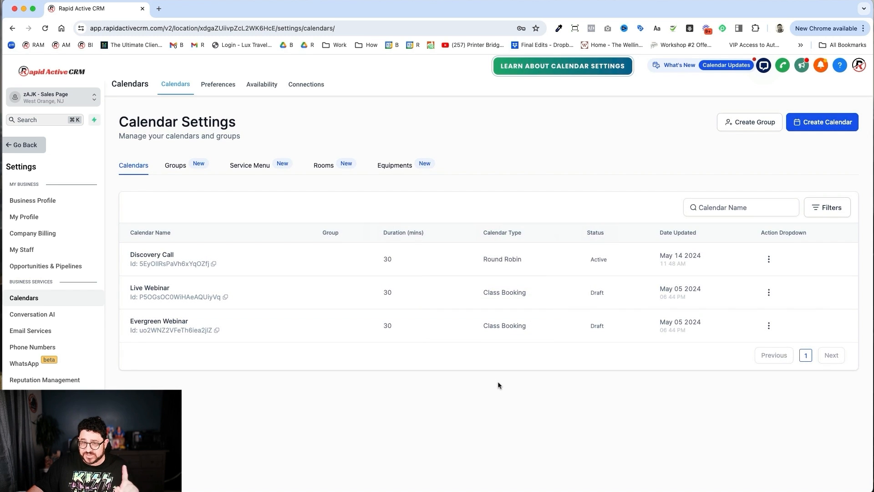
# - Edit the Discovery Call calendar to use the Discovery Call Questionnaire form and save the change
pyautogui.click(769, 258)
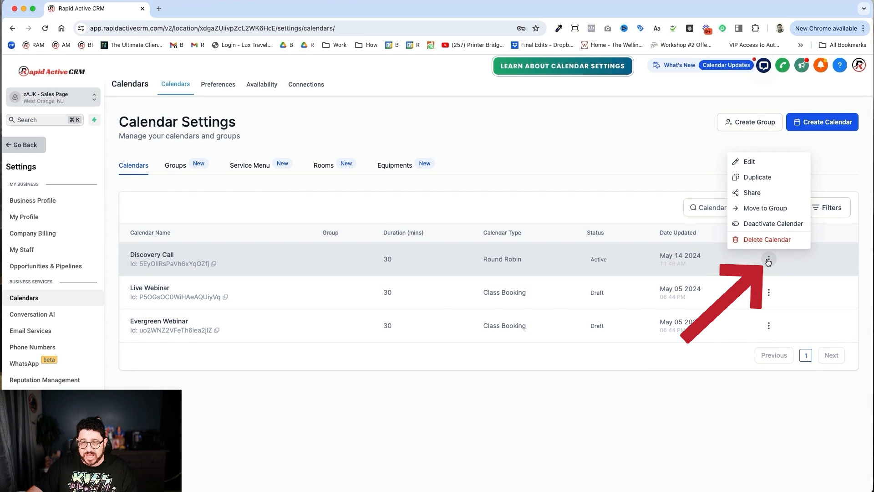
pyautogui.click(749, 162)
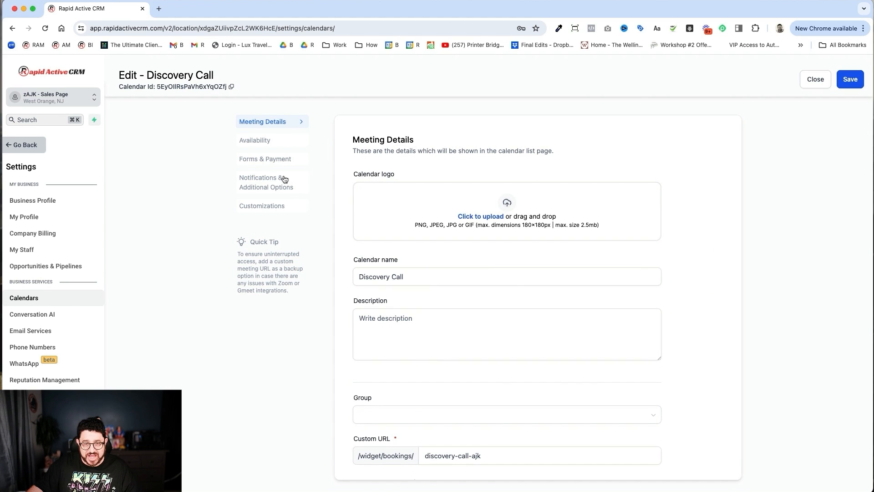
pyautogui.click(277, 162)
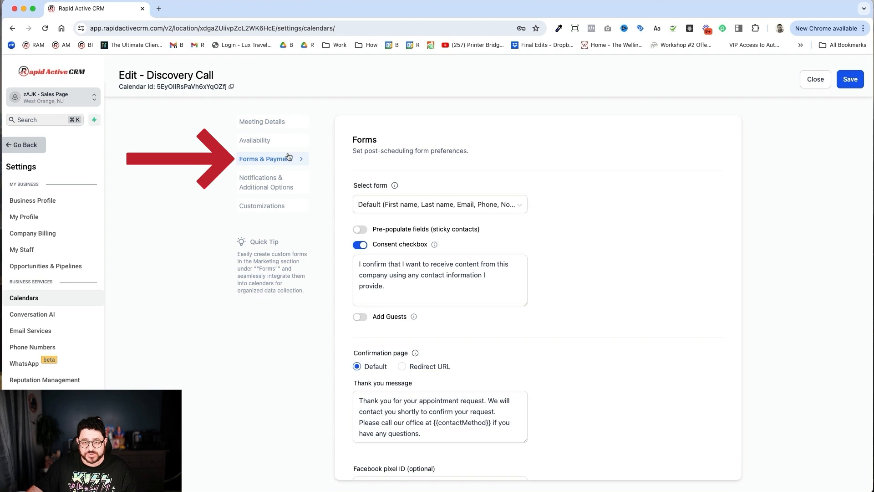
pyautogui.click(444, 206)
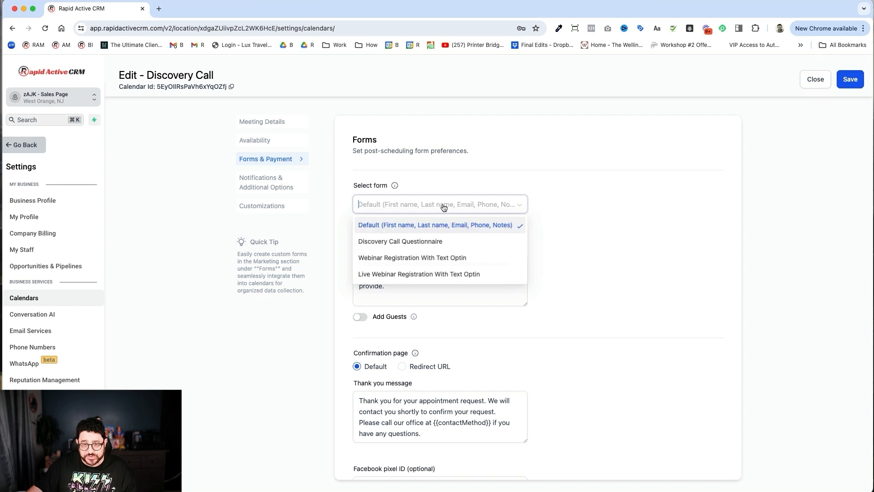
pyautogui.click(420, 241)
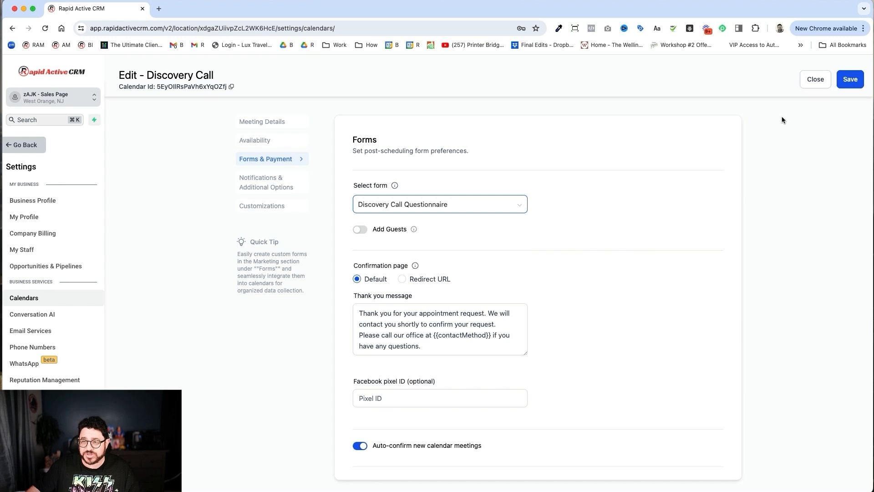
pyautogui.click(858, 81)
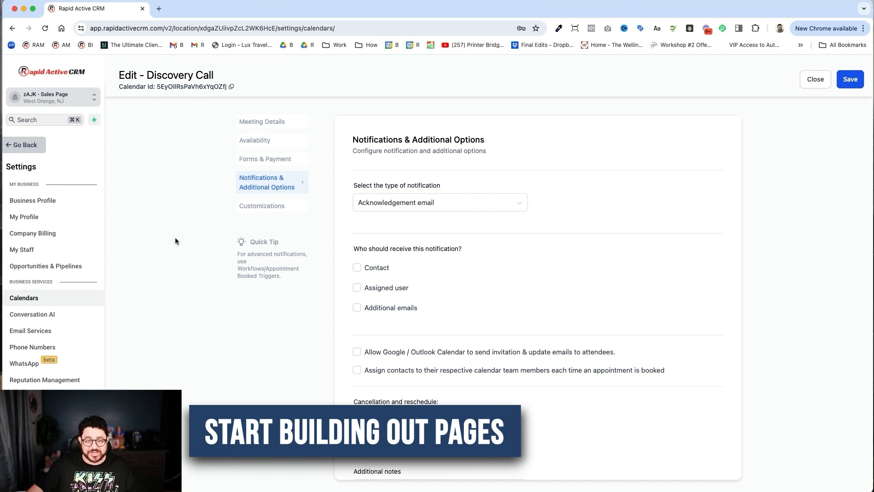
# - Leave the settings and create a new blank funnel named "Discovery Call" under Sites
pyautogui.click(35, 147)
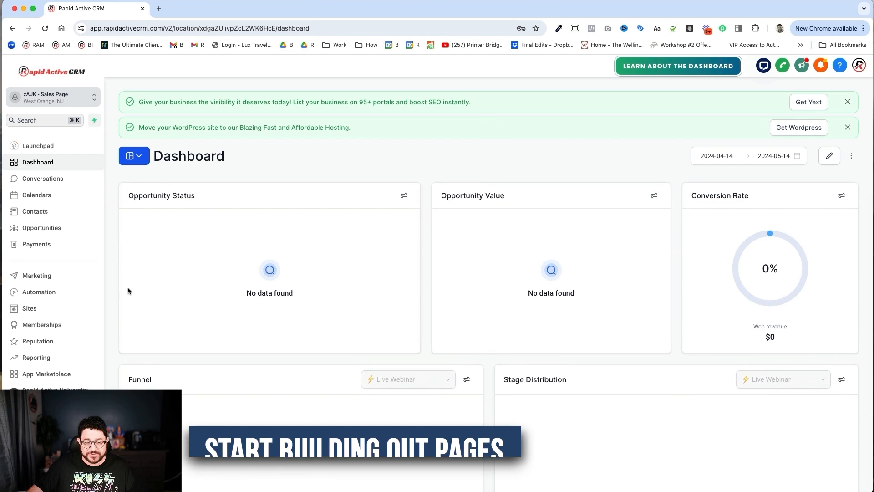
pyautogui.click(36, 314)
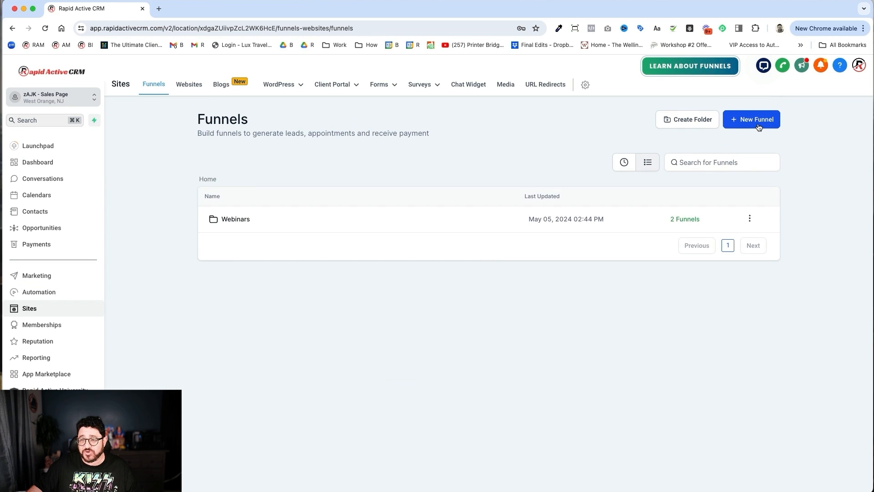
pyautogui.click(758, 126)
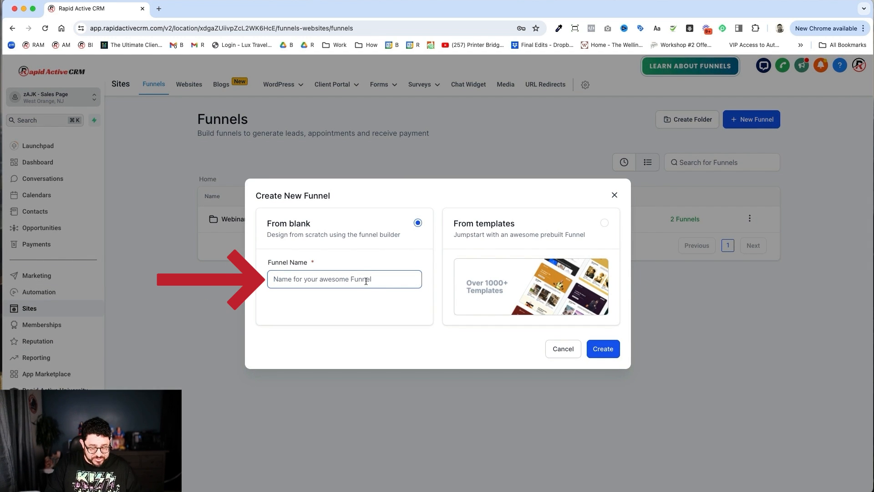
pyautogui.write('Discovery Call')
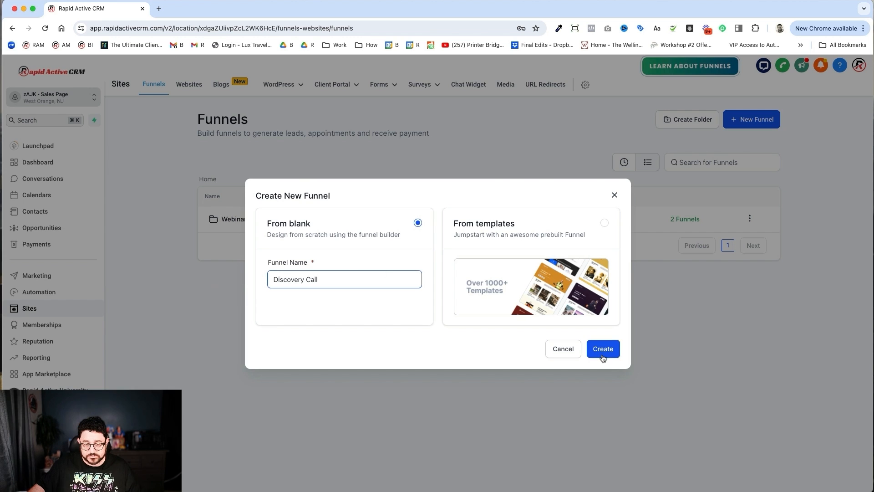
pyautogui.click(602, 350)
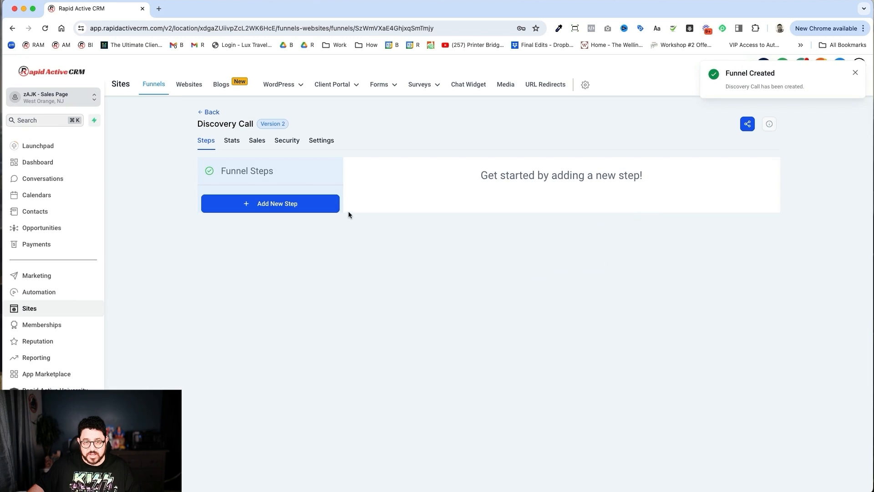
# - Add a funnel step named "Discovery Call Sales Page" without a custom path and create its control page from blank
pyautogui.click(278, 209)
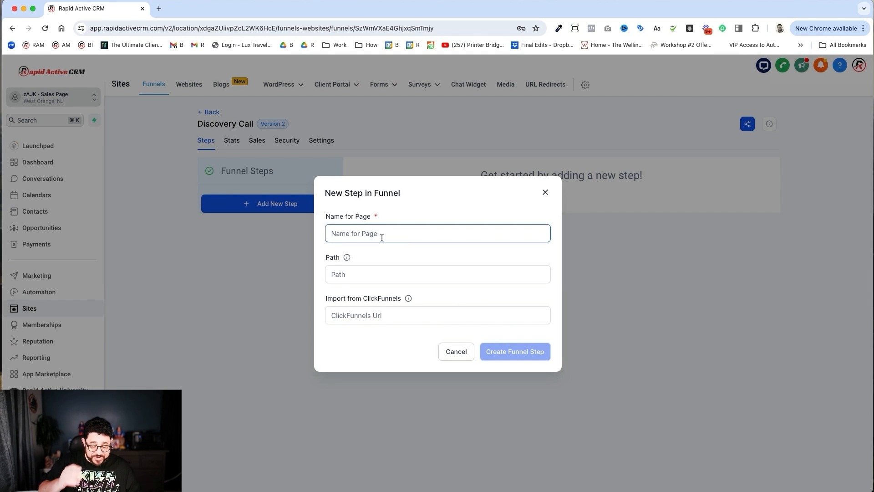
pyautogui.write('Discovery Call Sales Page')
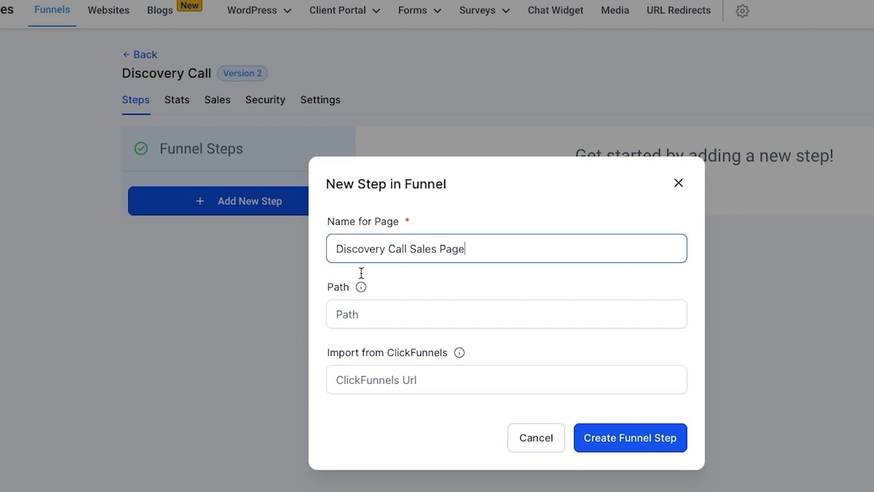
pyautogui.click(356, 317)
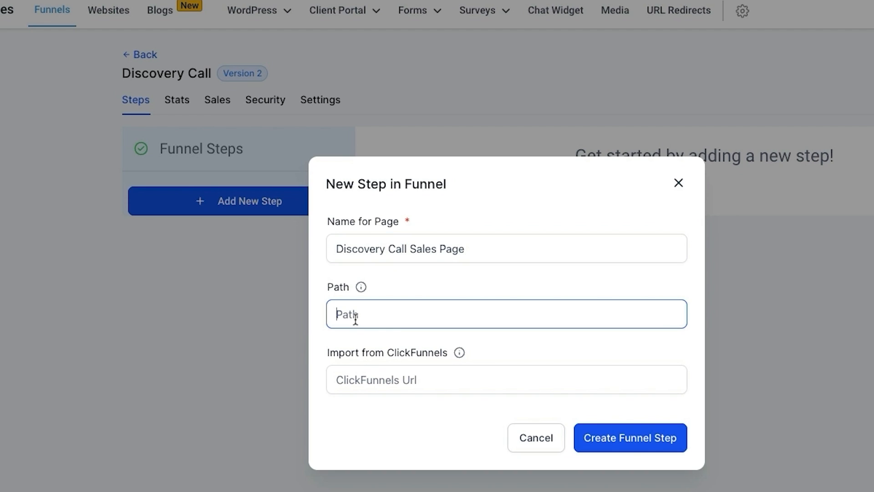
pyautogui.click(636, 448)
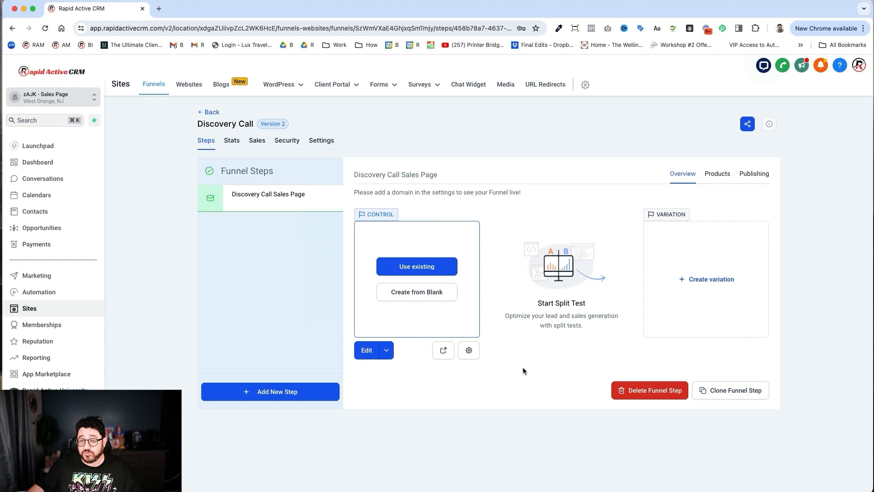
pyautogui.click(416, 292)
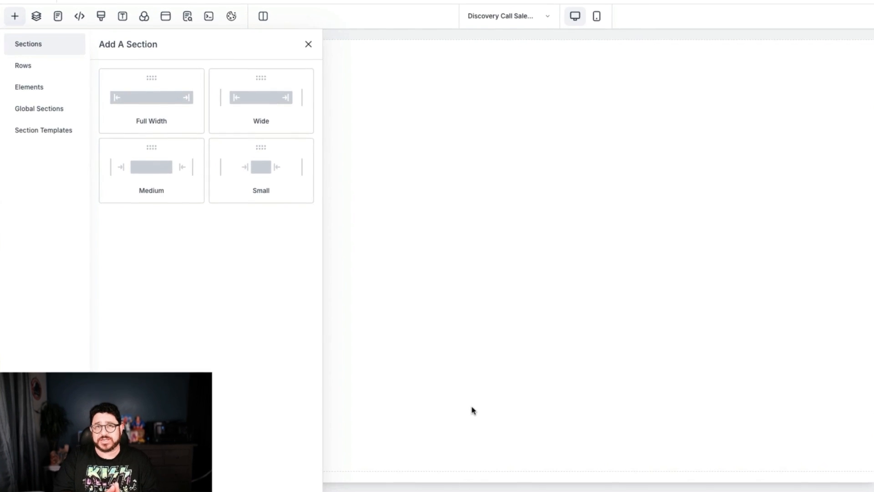
# - Add a full-width section to the blank page with a one-column row containing a sub-headline element
pyautogui.moveTo(126, 161); pyautogui.dragTo(368, 152)
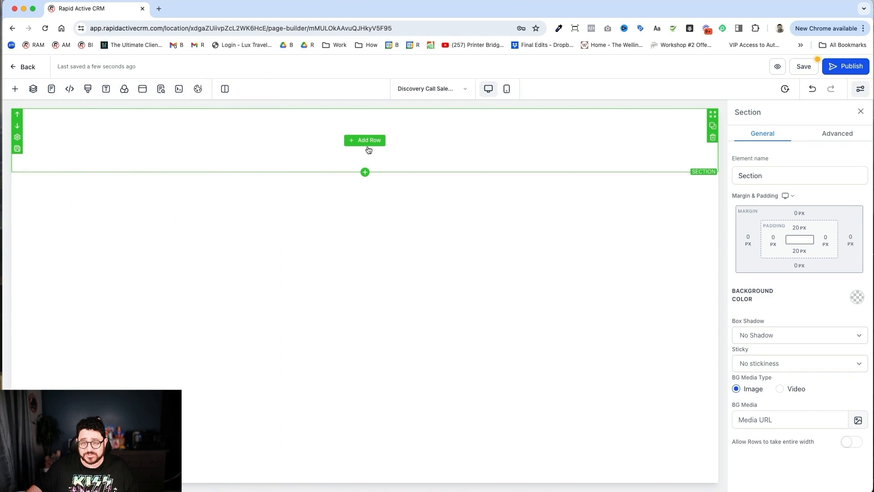
pyautogui.click(368, 145)
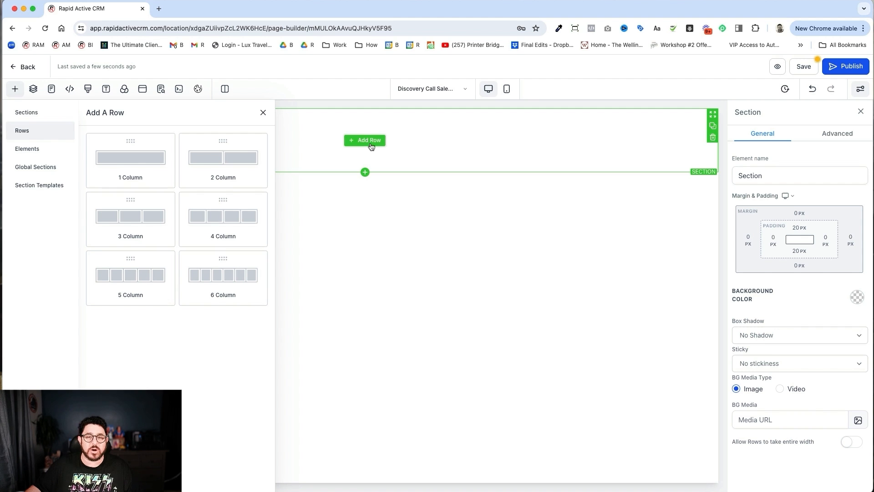
pyautogui.click(114, 163)
pyautogui.click(372, 156)
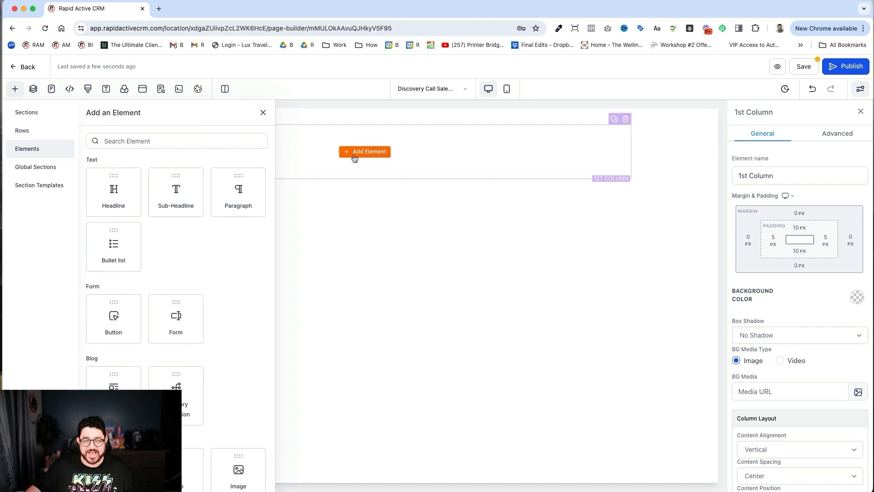
pyautogui.click(175, 190)
# - Replace the sub-headline's placeholder text with "Attention Small Business Owners"
pyautogui.click(347, 138)
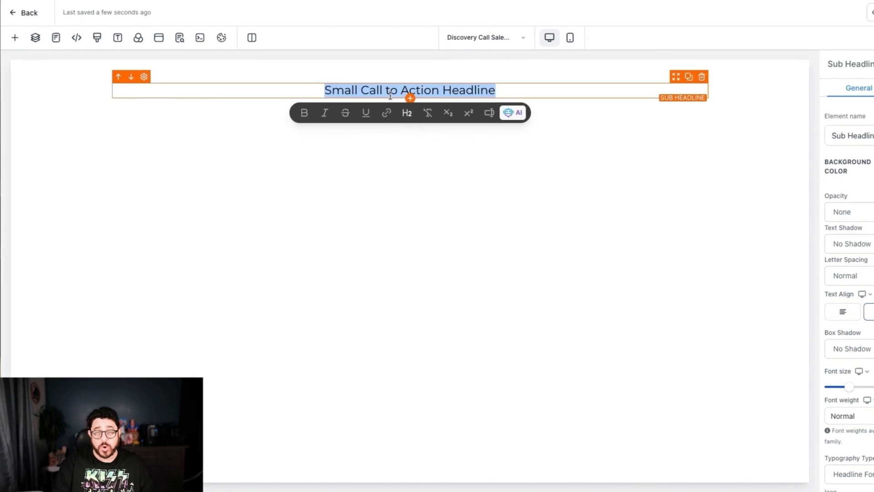
pyautogui.write('A')
pyautogui.write('tte')
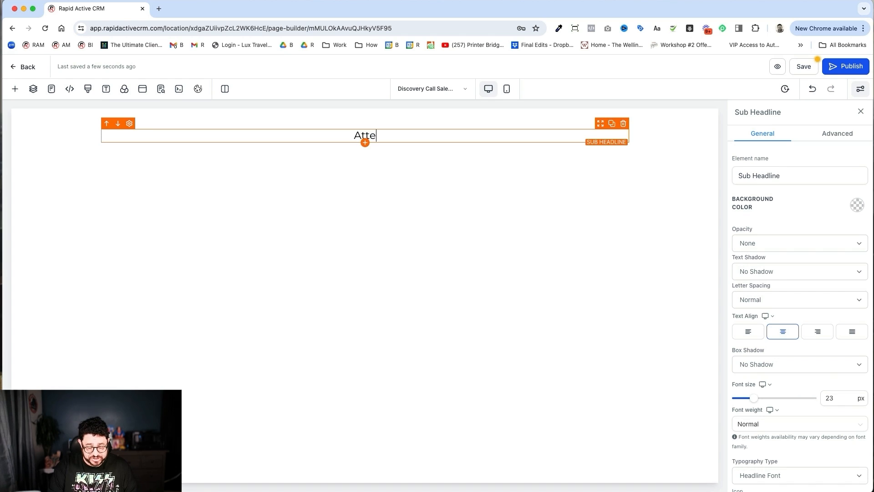
pyautogui.write('ntion Small Business Owners')
# - Set the section's top and bottom padding to 0 px
pyautogui.click(681, 141)
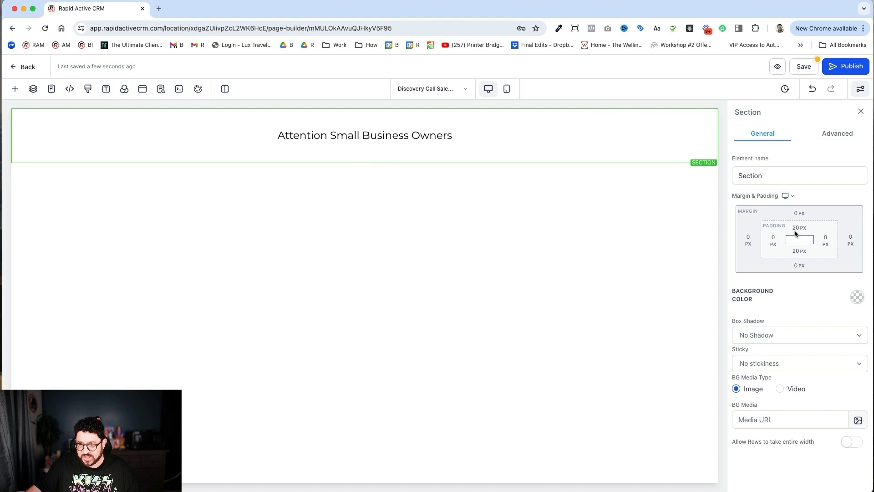
pyautogui.click(797, 253)
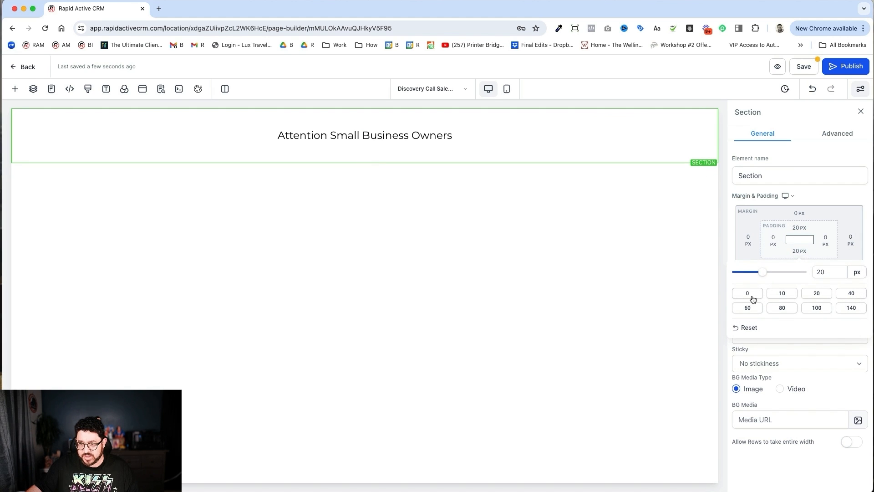
pyautogui.click(749, 294)
pyautogui.click(797, 231)
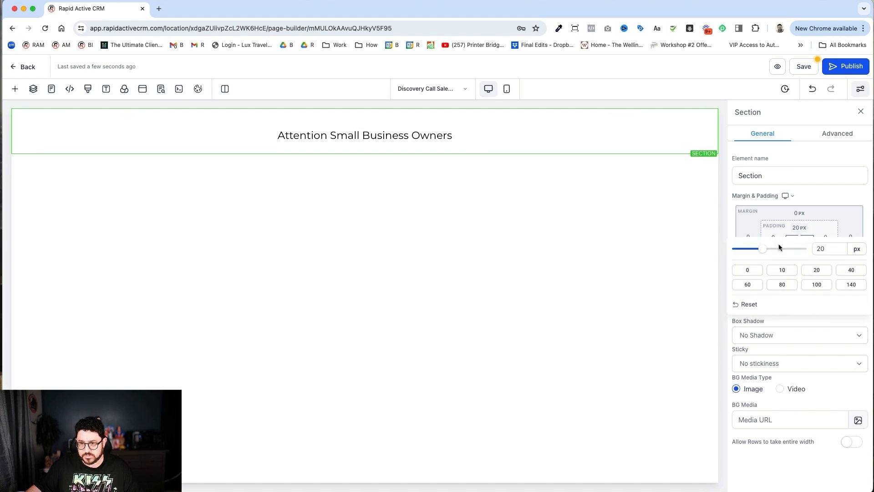
pyautogui.click(747, 269)
# - Set the one-column row's top and bottom padding to 3 px
pyautogui.click(363, 121)
pyautogui.click(795, 227)
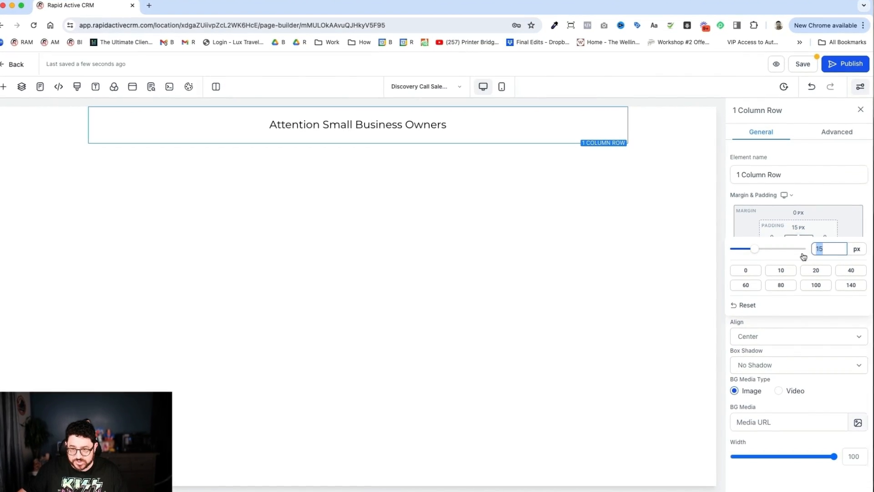
pyautogui.write('3')
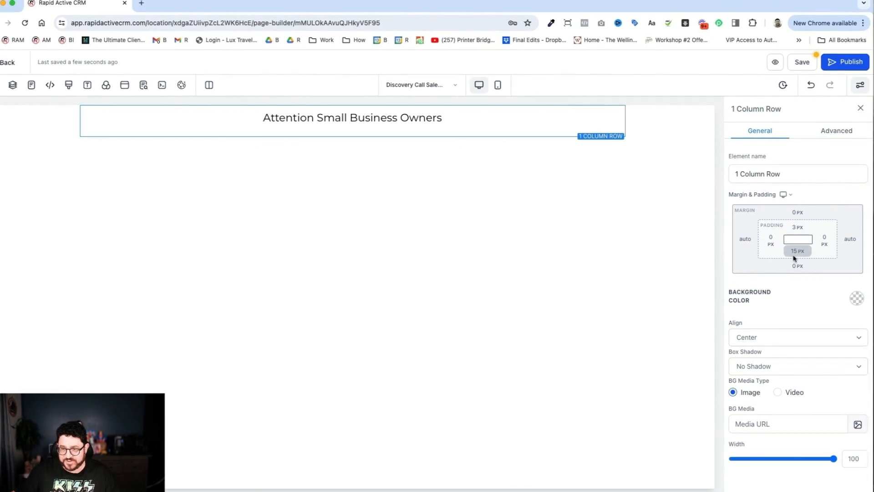
pyautogui.click(795, 252)
pyautogui.moveTo(827, 273); pyautogui.dragTo(787, 274)
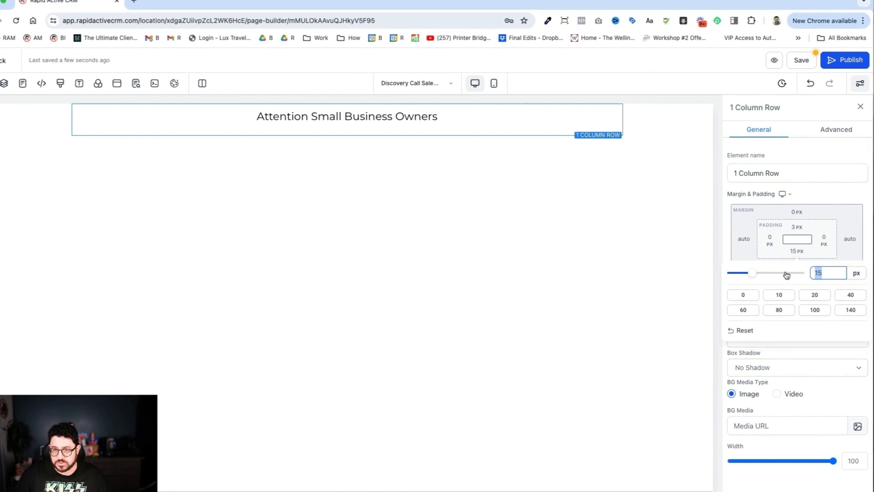
pyautogui.write('3')
# - Set the top and bottom padding of the column around the sub-headline to 1 px
pyautogui.click(455, 117)
pyautogui.click(449, 110)
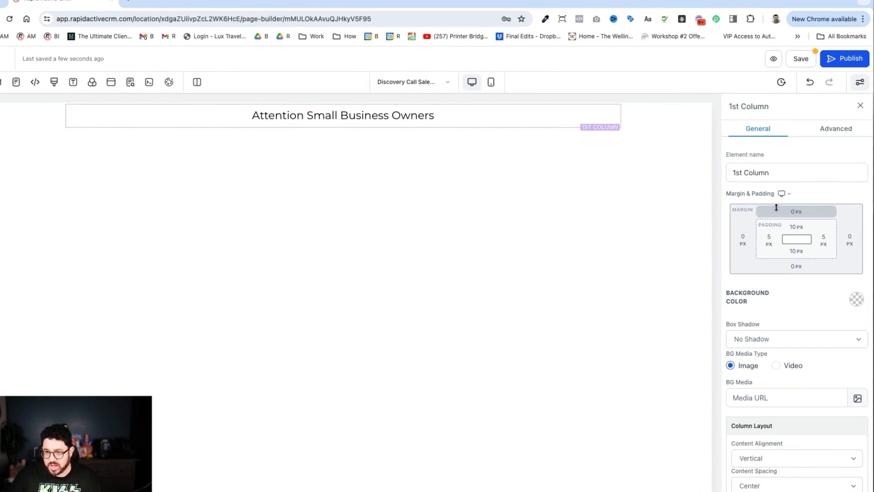
pyautogui.click(796, 226)
pyautogui.write('1')
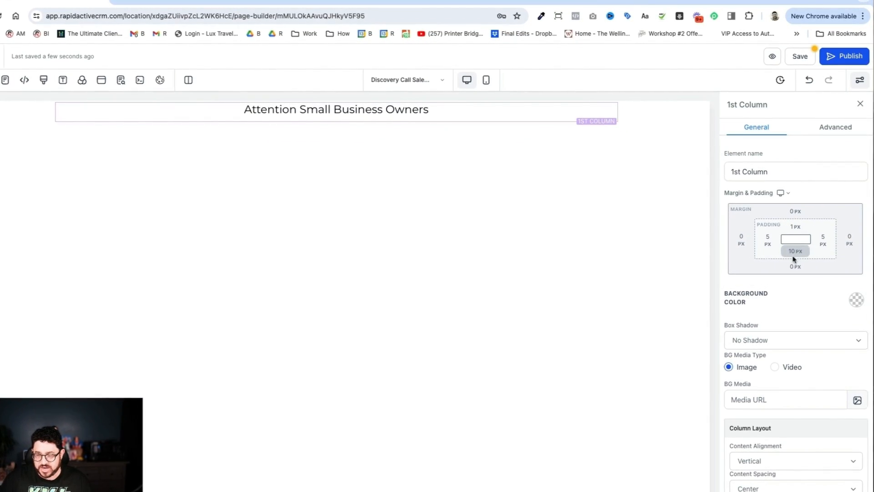
pyautogui.click(794, 255)
pyautogui.click(819, 273)
pyautogui.write('1')
pyautogui.click(798, 253)
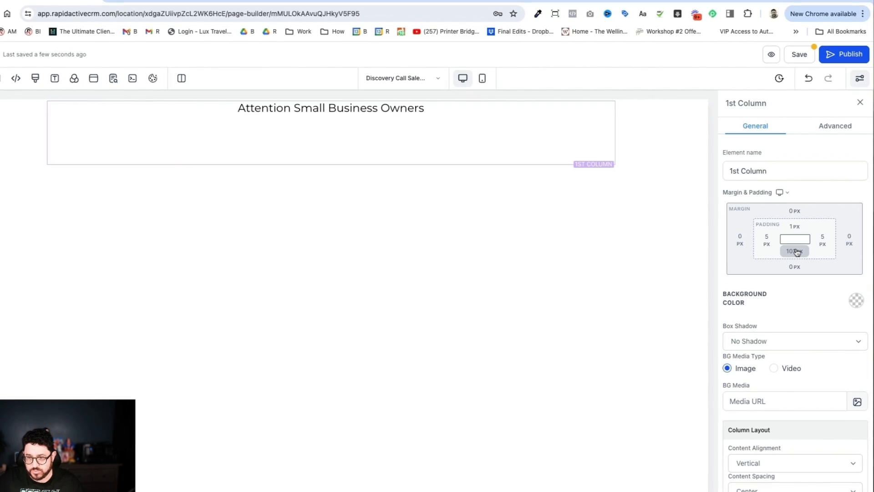
pyautogui.click(796, 252)
pyautogui.moveTo(825, 274); pyautogui.dragTo(812, 273)
pyautogui.write('1')
pyautogui.click(797, 232)
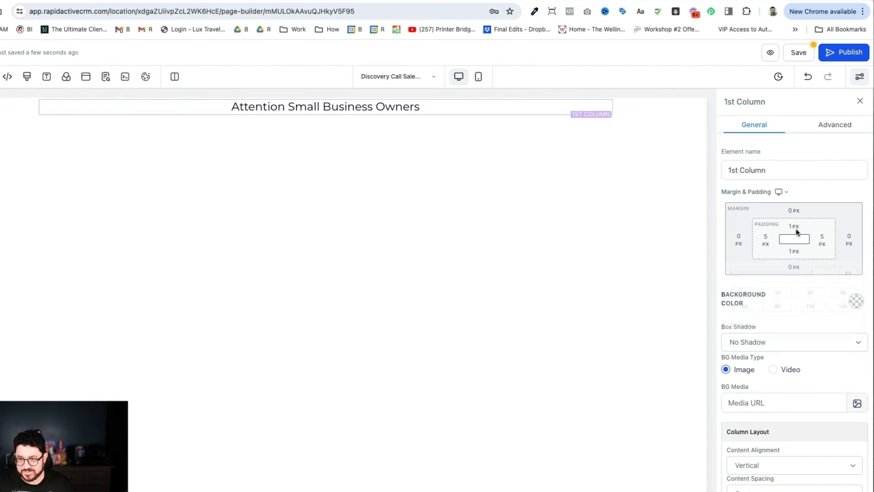
# - Give the section that holds the sub-headline a red background color
pyautogui.click(314, 108)
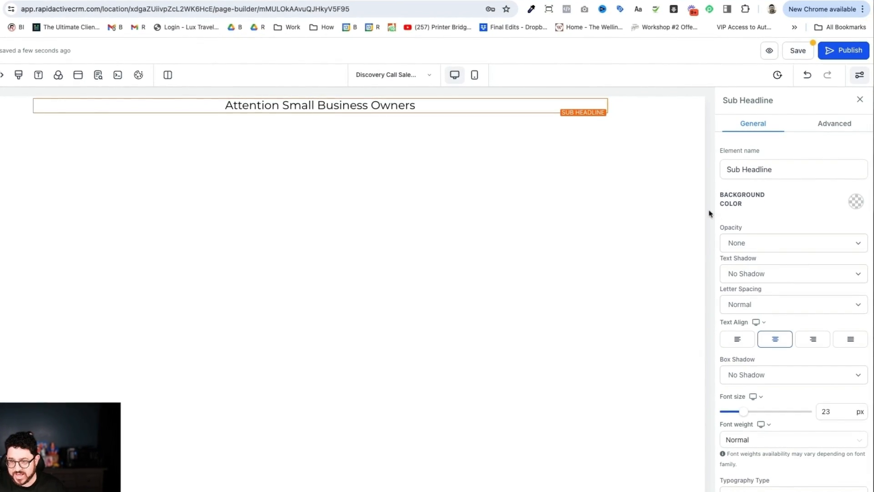
pyautogui.scroll(-6, 737, 224)
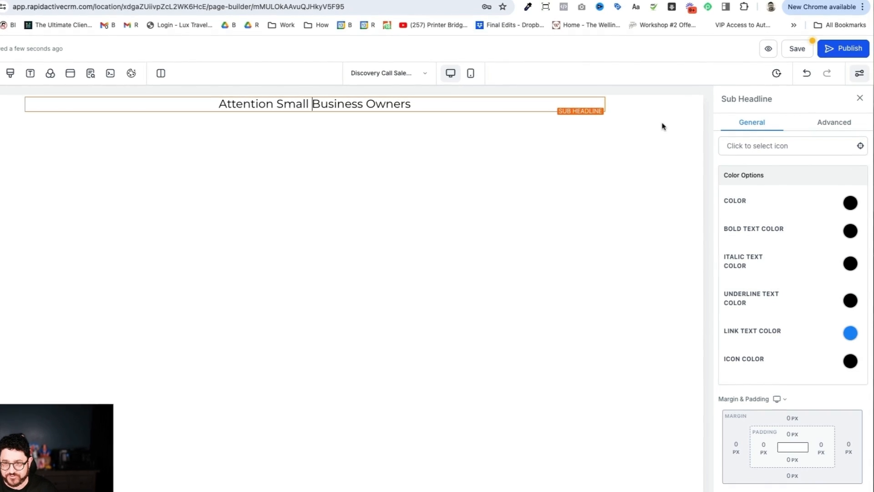
pyautogui.click(648, 110)
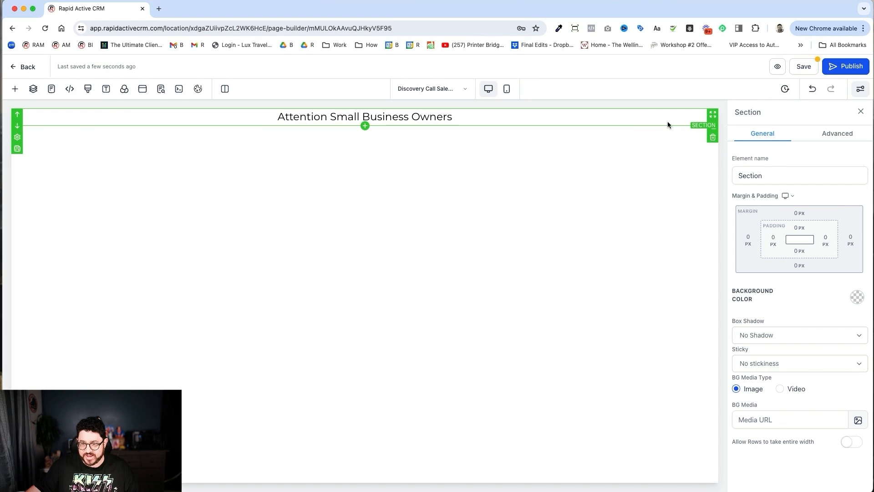
pyautogui.click(854, 297)
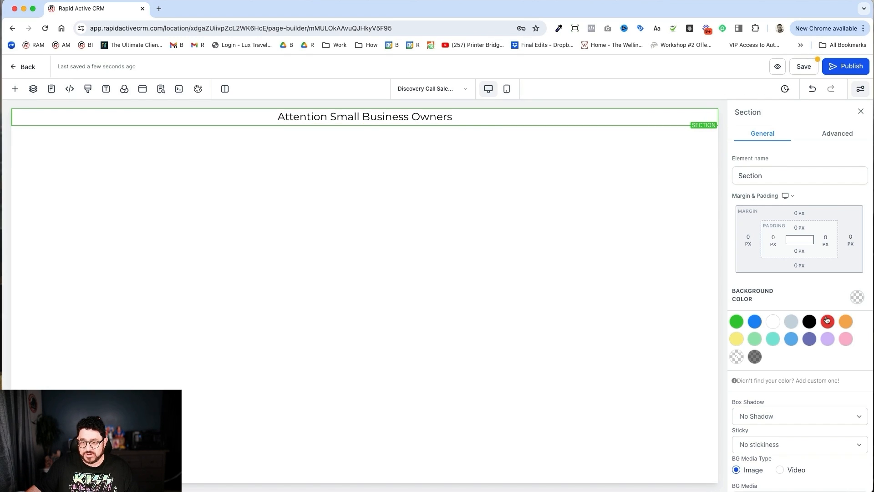
pyautogui.click(827, 321)
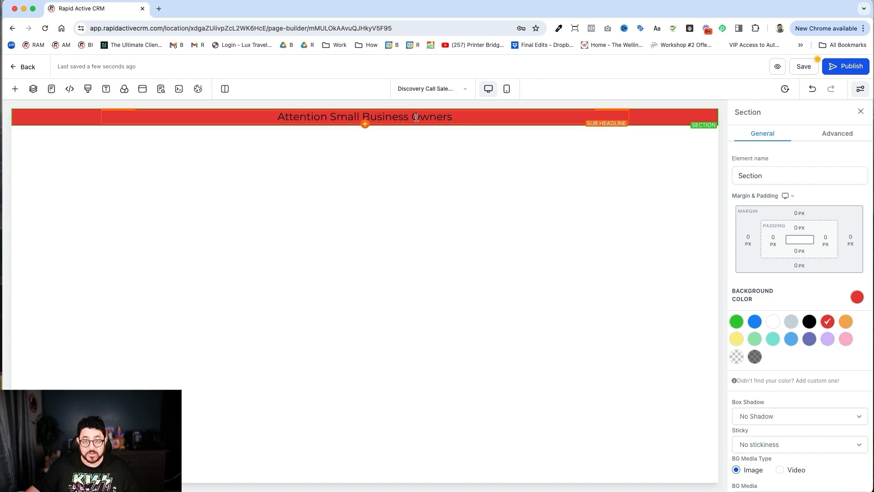
# - Make the whole sub-headline bold and set its bold text color to white
pyautogui.tripleClick(432, 117)
pyautogui.press('super+b')
pyautogui.click(599, 240)
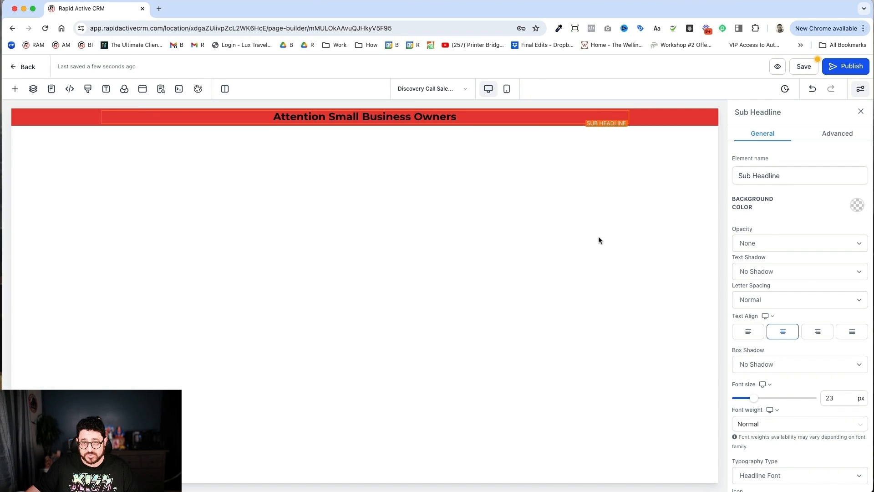
pyautogui.tripleClick(444, 119)
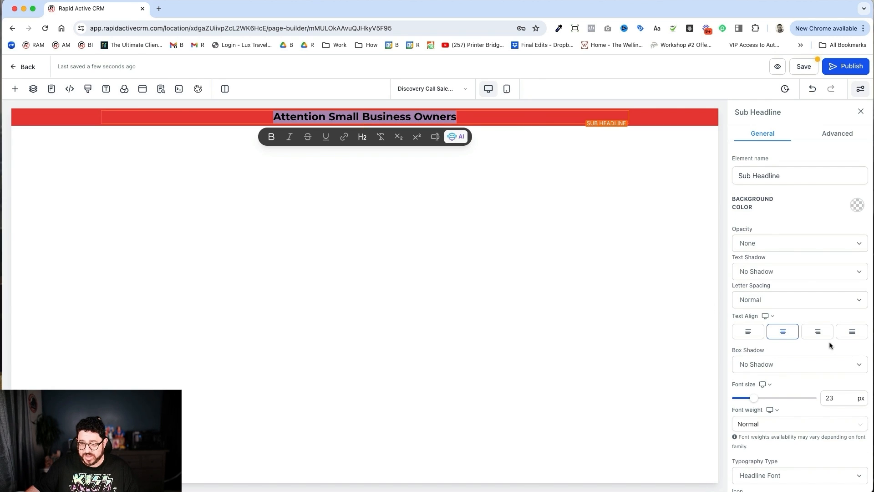
pyautogui.scroll(-5, 828, 346)
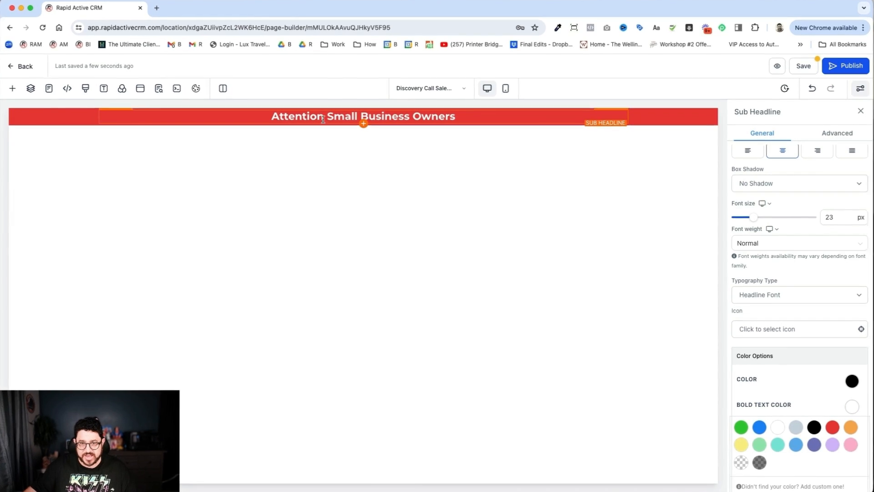
# - Set the sub-headline's font size to 20 px
pyautogui.scroll(1, 840, 288)
pyautogui.scroll(1, 839, 288)
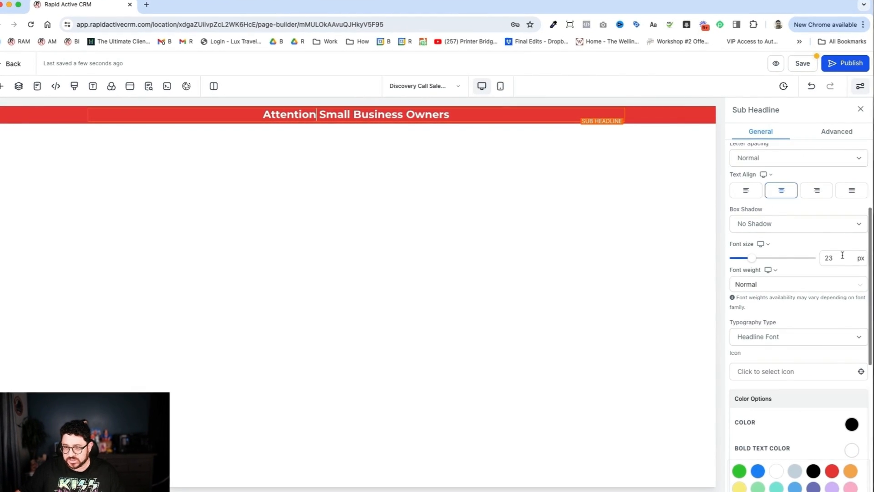
pyautogui.doubleClick(830, 257)
pyautogui.write('20')
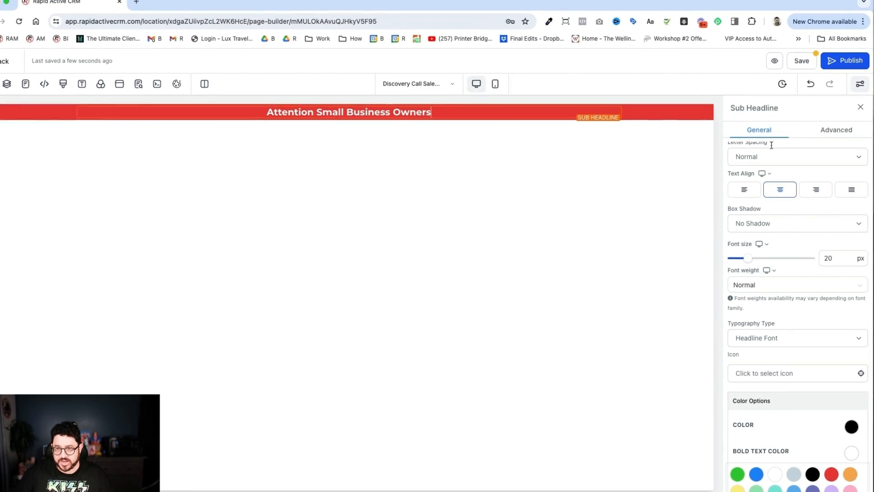
# - Set the sub-headline's text transform to Uppercase
pyautogui.click(833, 131)
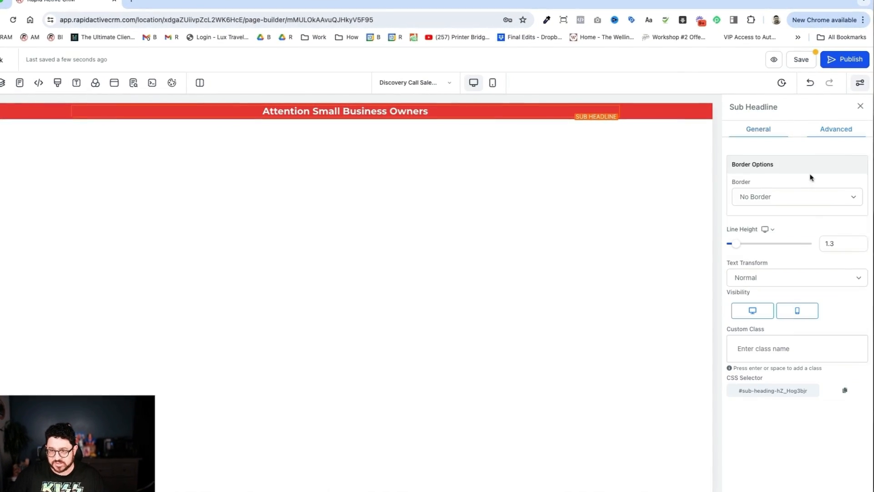
pyautogui.click(838, 280)
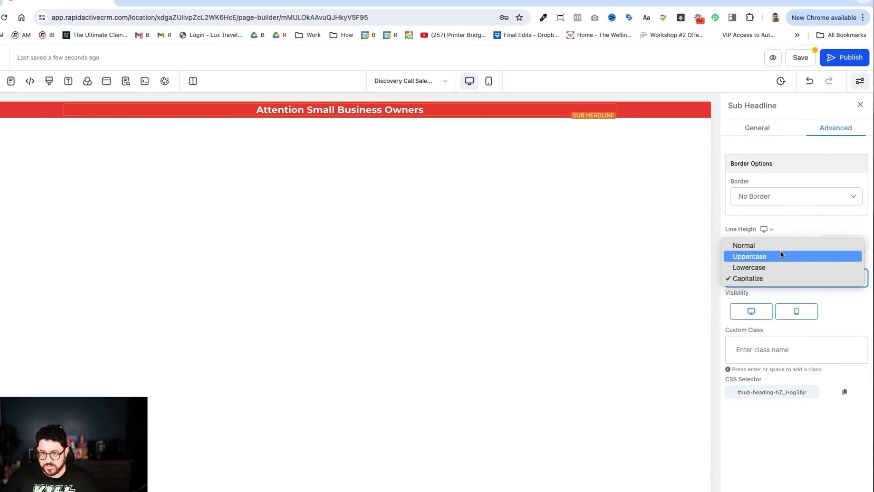
pyautogui.click(776, 247)
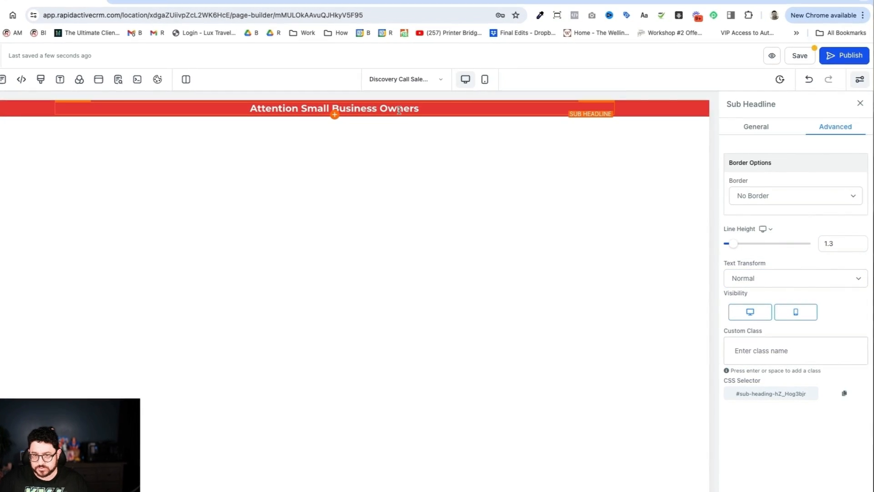
pyautogui.click(798, 279)
pyautogui.click(773, 292)
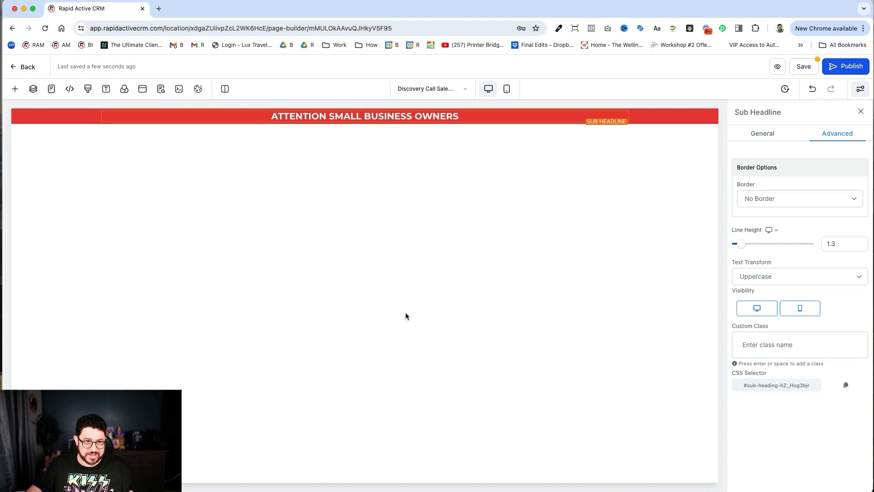
# - Set the sales page's overall background color to black
pyautogui.click(15, 90)
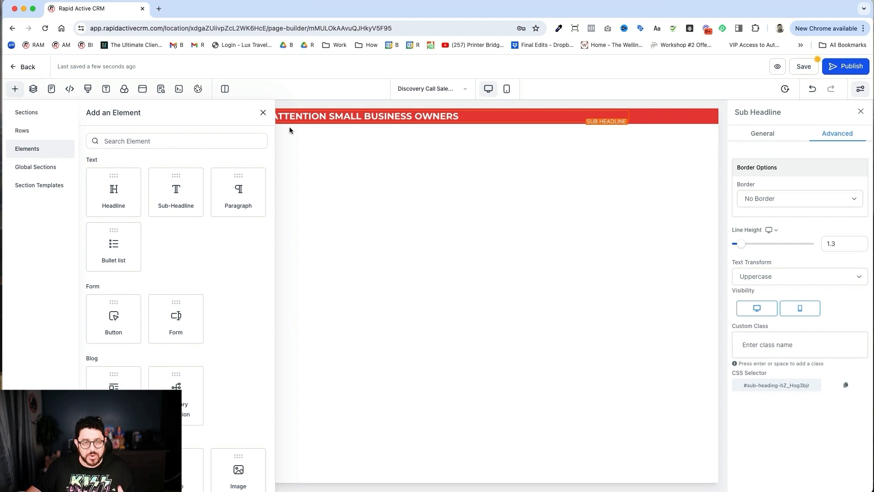
pyautogui.click(263, 113)
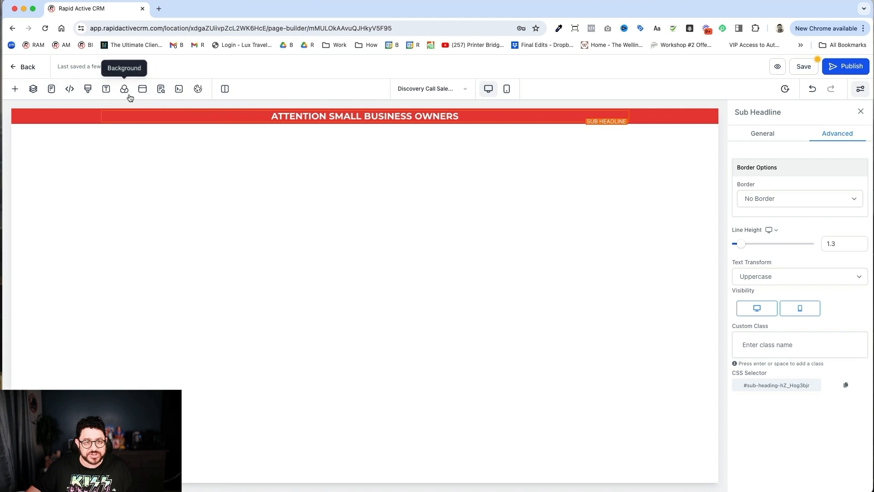
pyautogui.click(128, 95)
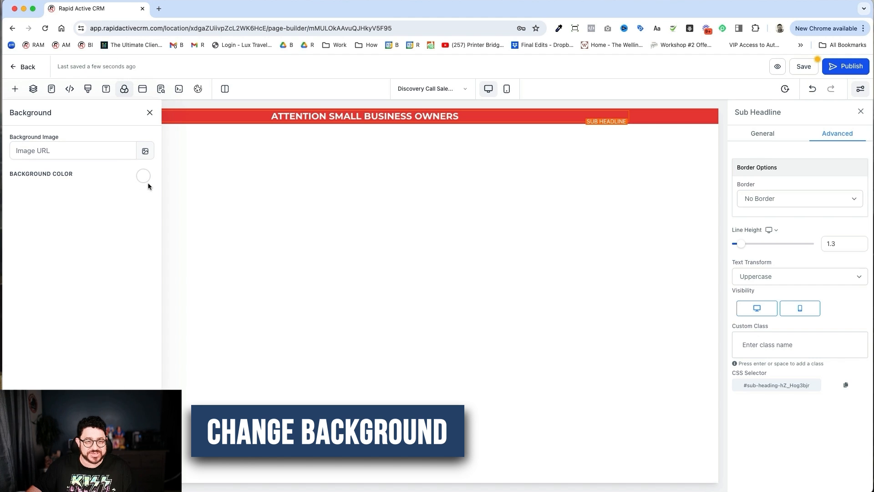
pyautogui.click(144, 178)
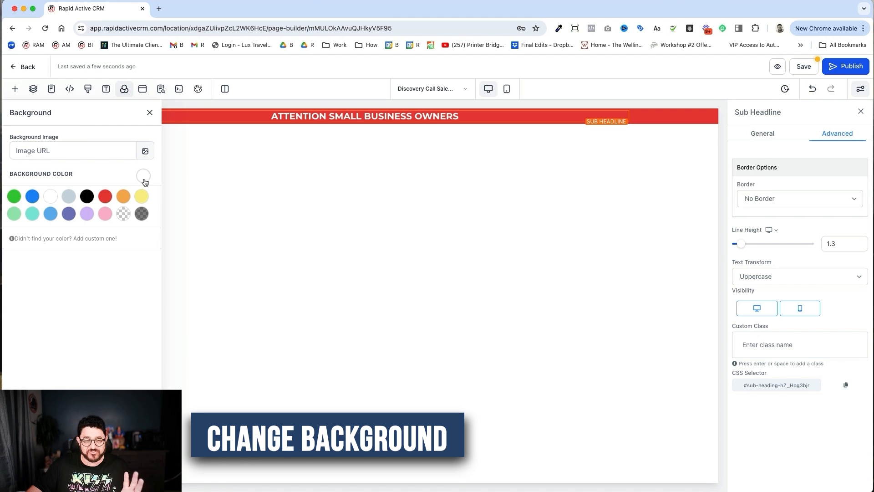
pyautogui.click(90, 197)
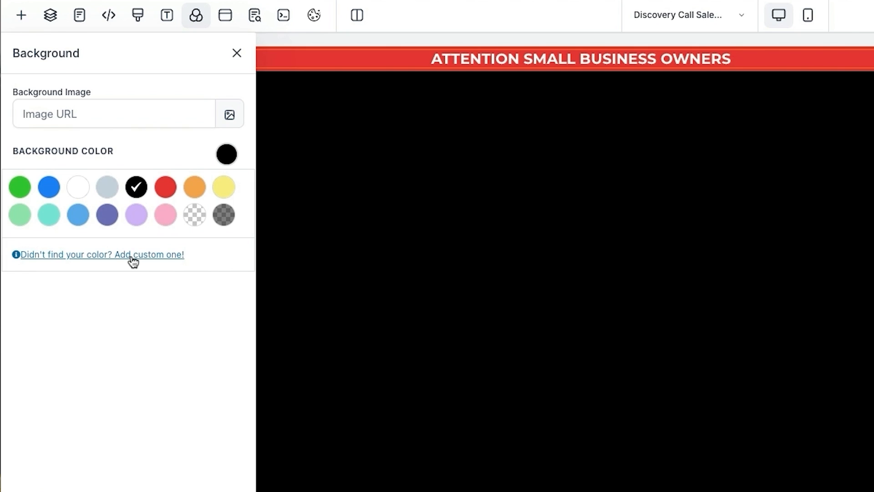
pyautogui.click(84, 238)
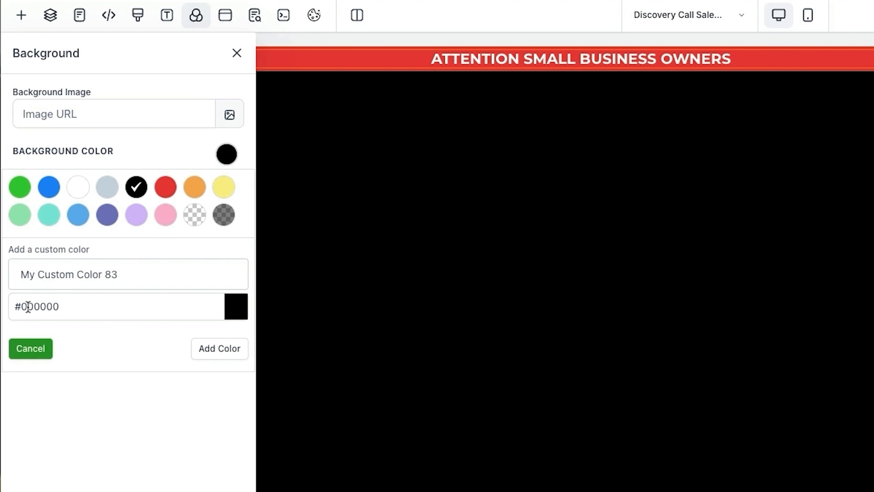
pyautogui.click(237, 57)
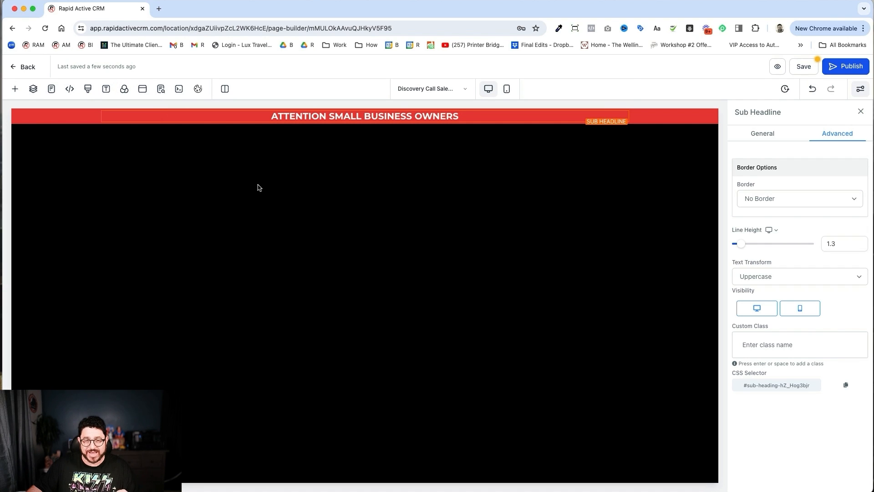
# - Add a new section below the red banner and place a one-column row inside it
pyautogui.click(15, 89)
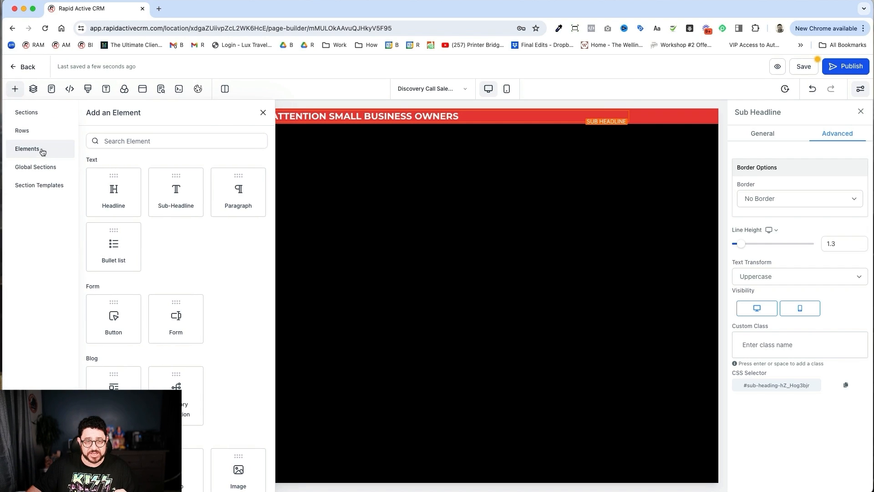
pyautogui.click(32, 112)
pyautogui.moveTo(137, 167); pyautogui.dragTo(507, 214)
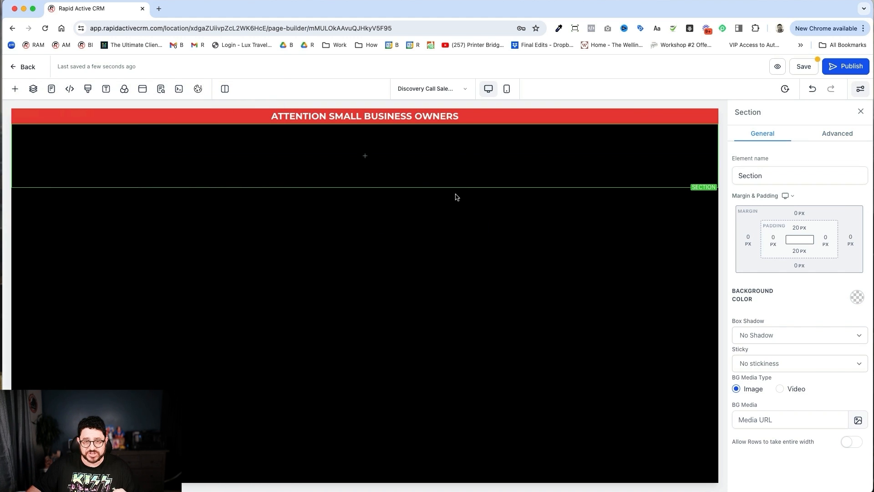
pyautogui.click(363, 156)
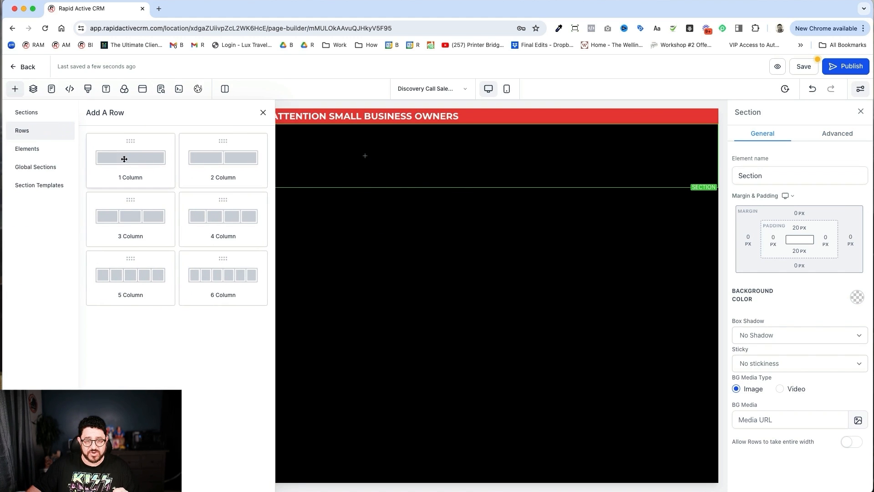
pyautogui.click(125, 159)
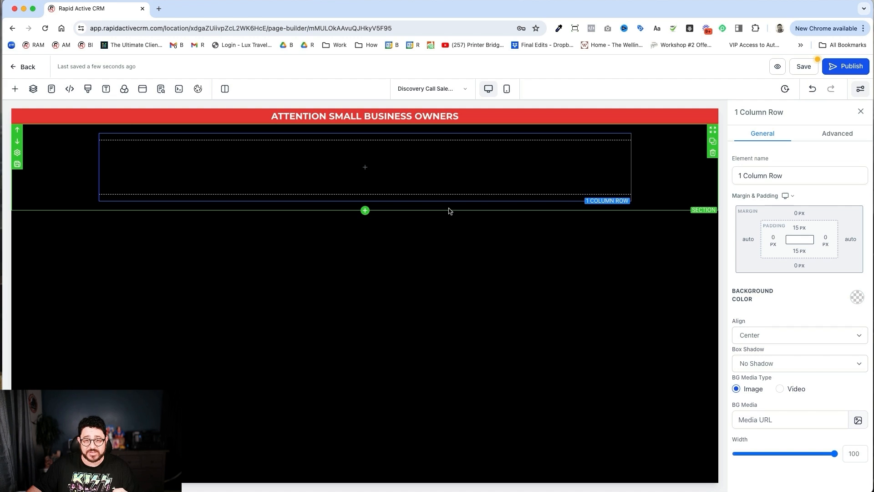
pyautogui.click(445, 209)
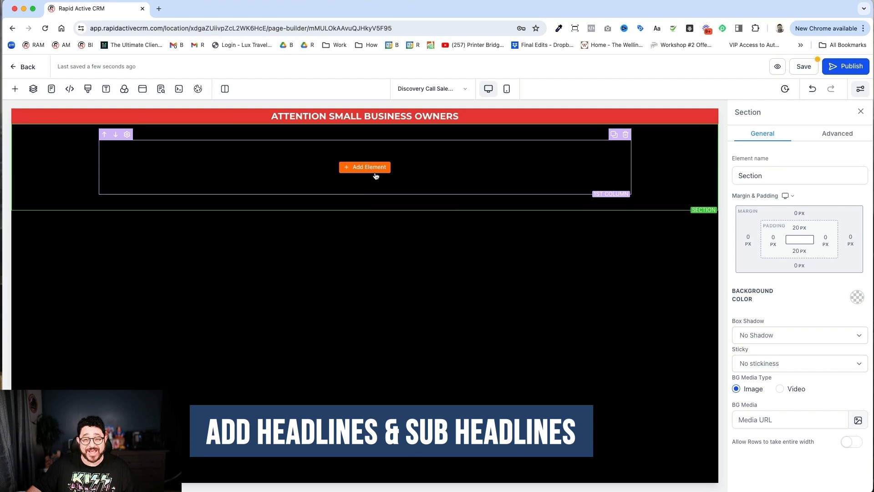
# - Add a sub-headline to the new row and set its text color to white
pyautogui.click(377, 172)
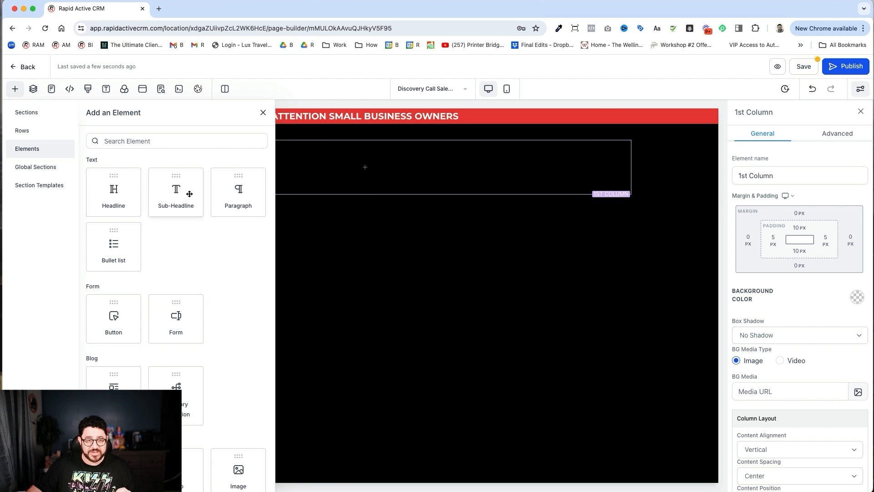
pyautogui.moveTo(191, 194); pyautogui.dragTo(389, 167)
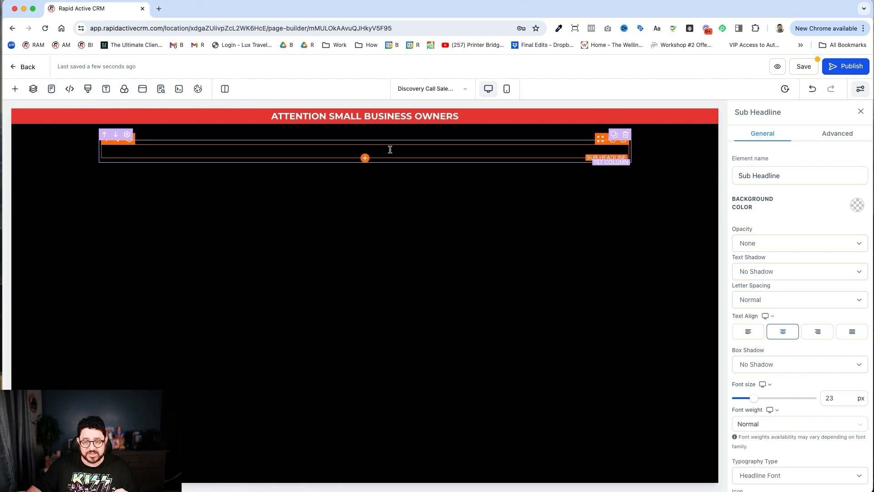
pyautogui.scroll(-3, 829, 407)
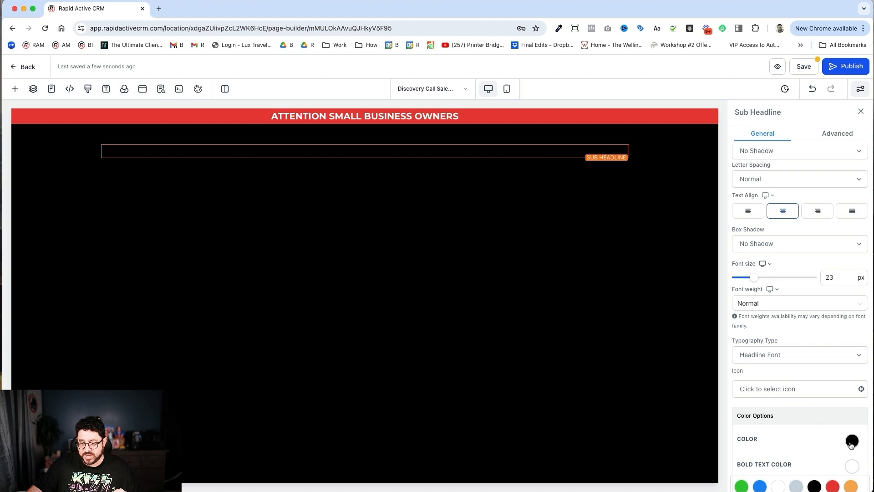
pyautogui.click(851, 442)
# - Replace the new sub-headline's placeholder text with "Are Customers Asking To Buy Your Goods Online?"
pyautogui.tripleClick(383, 152)
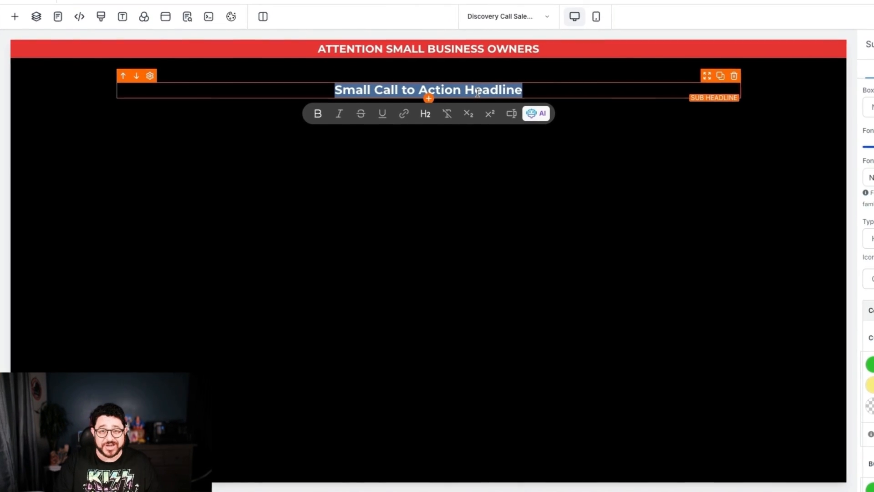
pyautogui.write('Are Customers Asking To Buy Your')
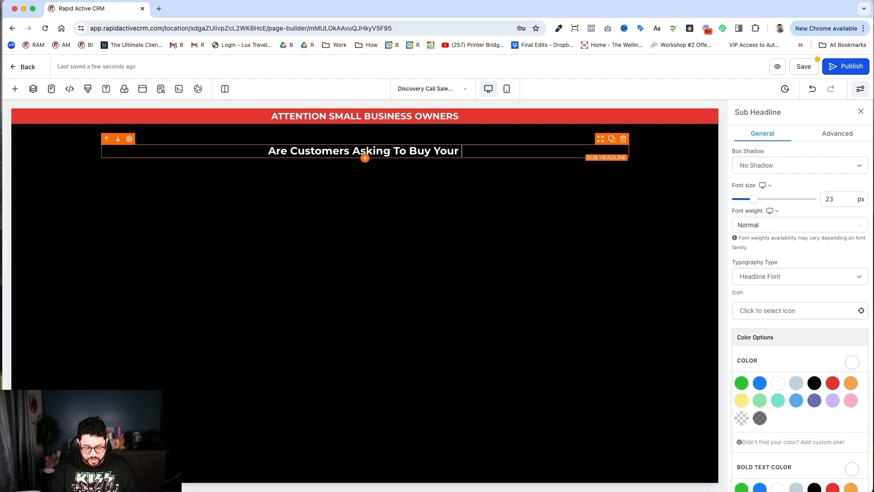
pyautogui.write('line?')
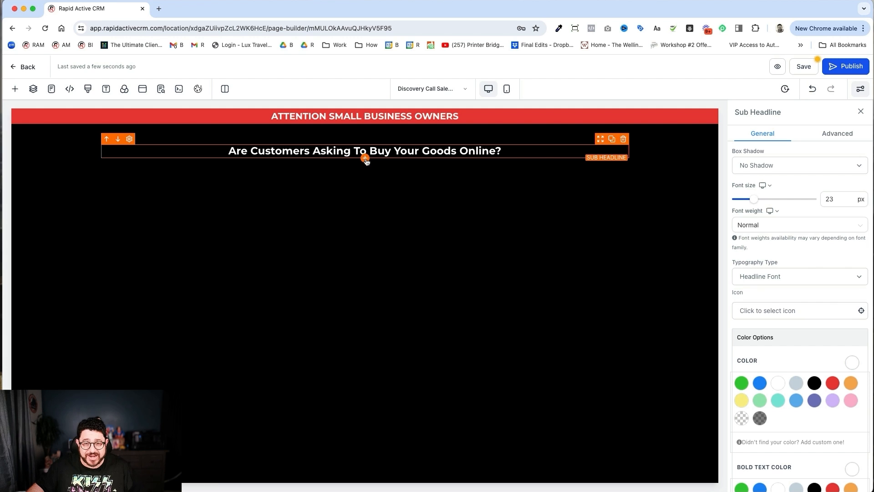
# - Add a headline below the white sub-headline and set its bold text color to yellow
pyautogui.click(365, 159)
pyautogui.click(126, 209)
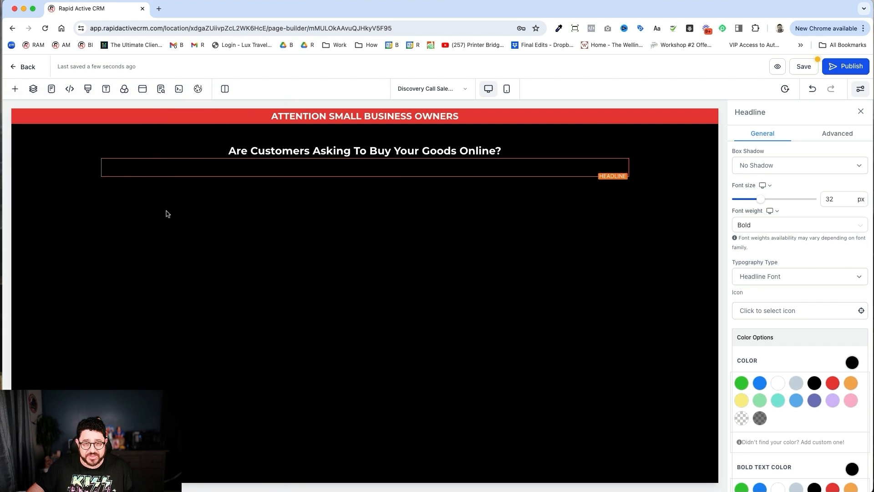
pyautogui.scroll(-3, 822, 414)
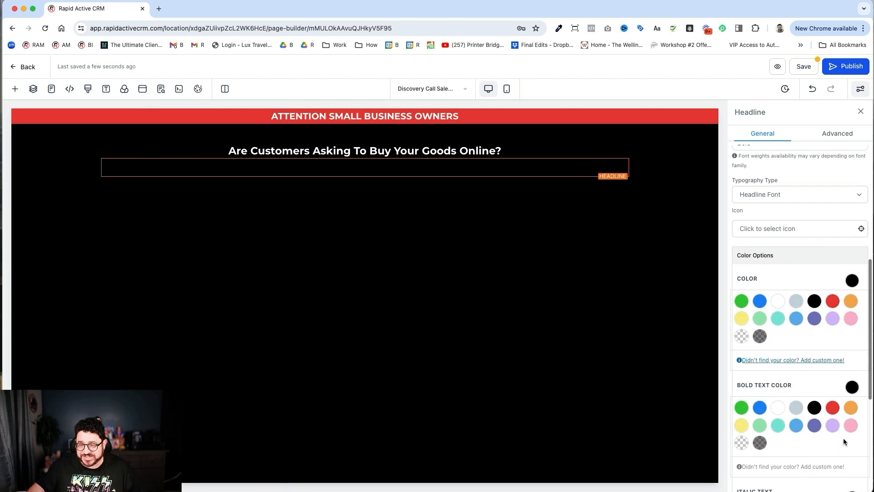
pyautogui.click(741, 424)
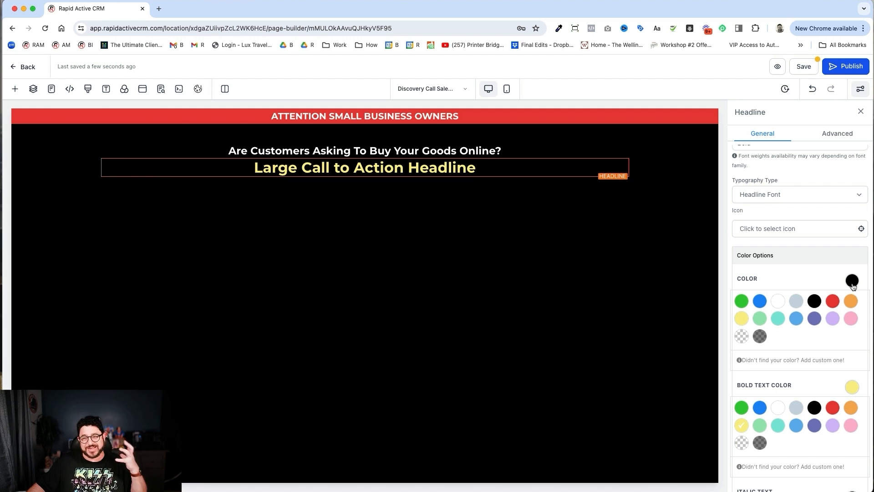
# - Set the headline's top and bottom padding to 10 px each
pyautogui.scroll(-5, 819, 310)
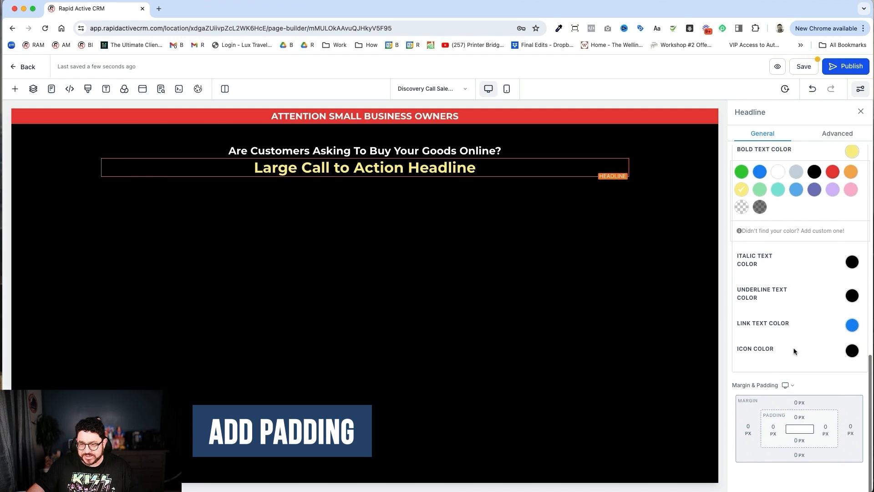
pyautogui.click(795, 418)
pyautogui.click(786, 366)
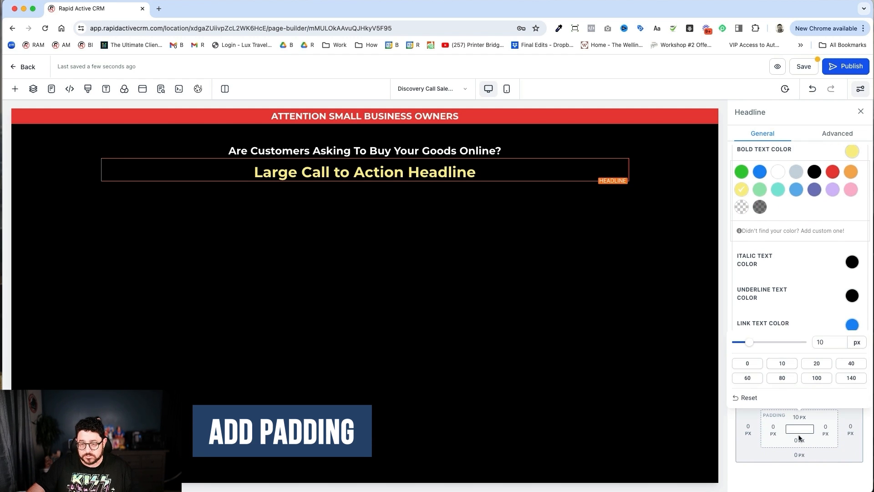
pyautogui.click(799, 438)
pyautogui.click(782, 386)
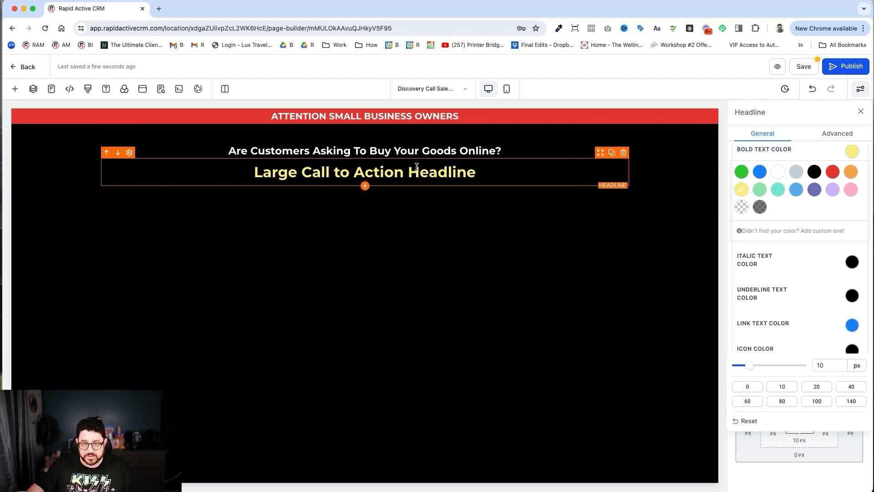
# - Replace the headline's placeholder text with "Discovery The Easy Way to Get Your products and Services Online"
pyautogui.tripleClick(415, 172)
pyautogui.write('Disco')
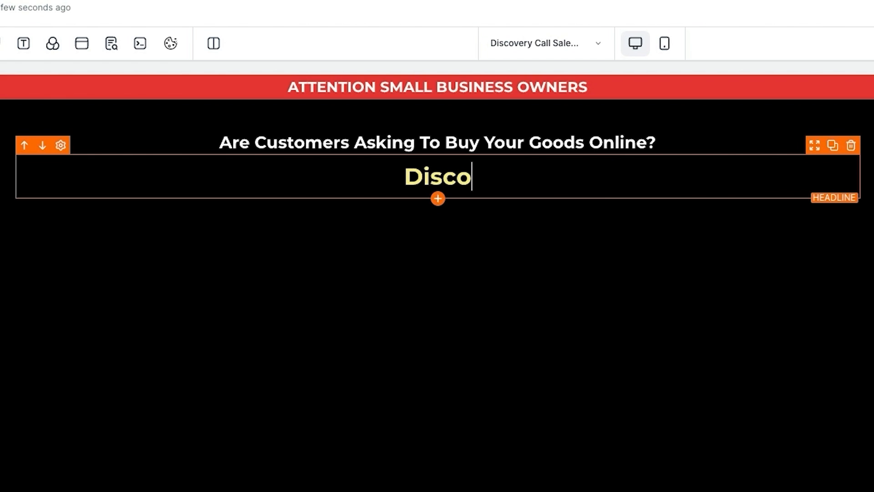
pyautogui.write('very The Easy Way to ')
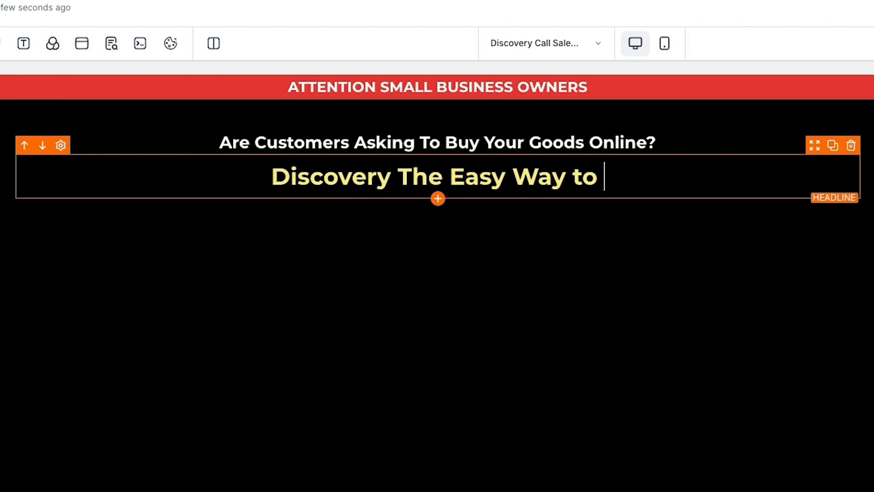
pyautogui.write('Get Your prod')
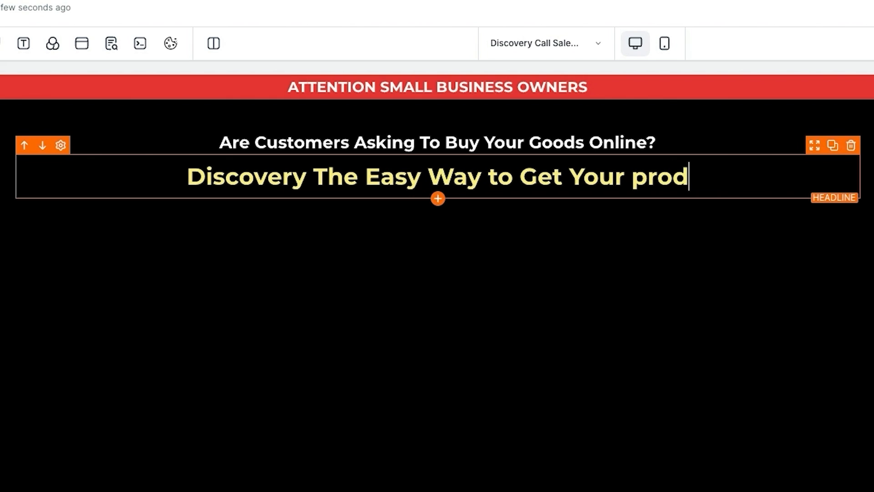
pyautogui.write('ucts and Services Online')
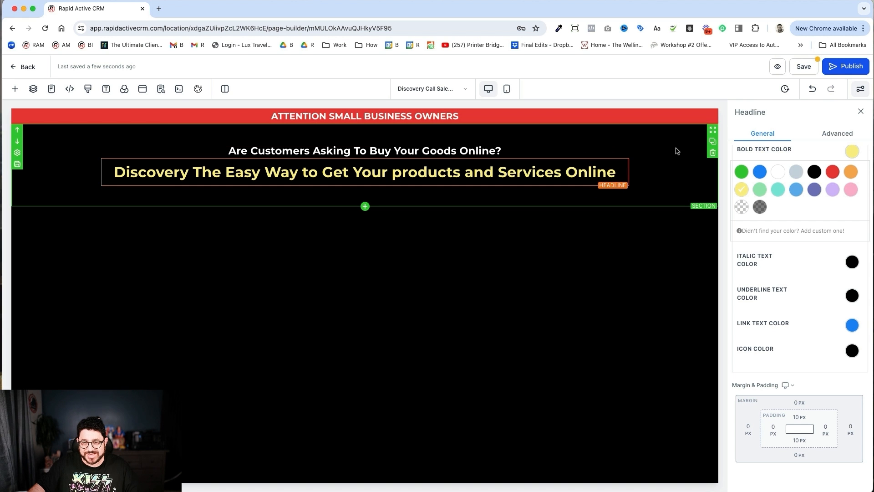
pyautogui.click(677, 151)
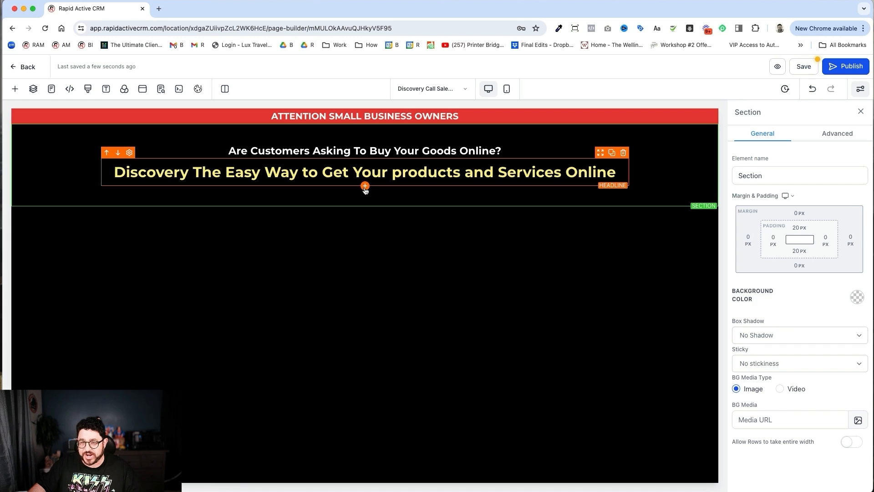
pyautogui.click(365, 187)
pyautogui.scroll(-5, 197, 259)
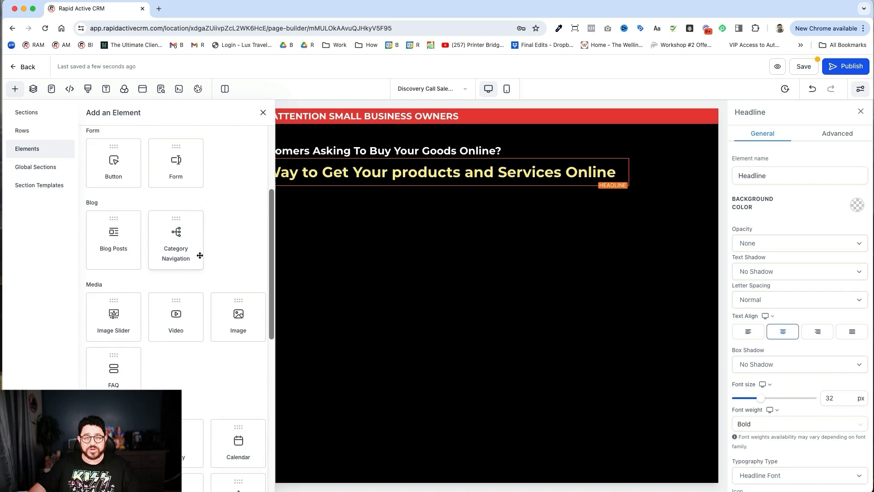
pyautogui.click(192, 288)
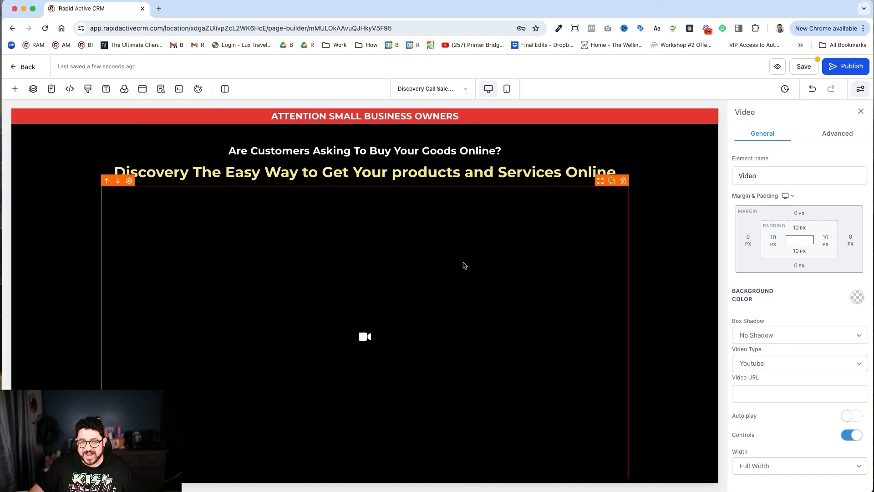
pyautogui.click(622, 182)
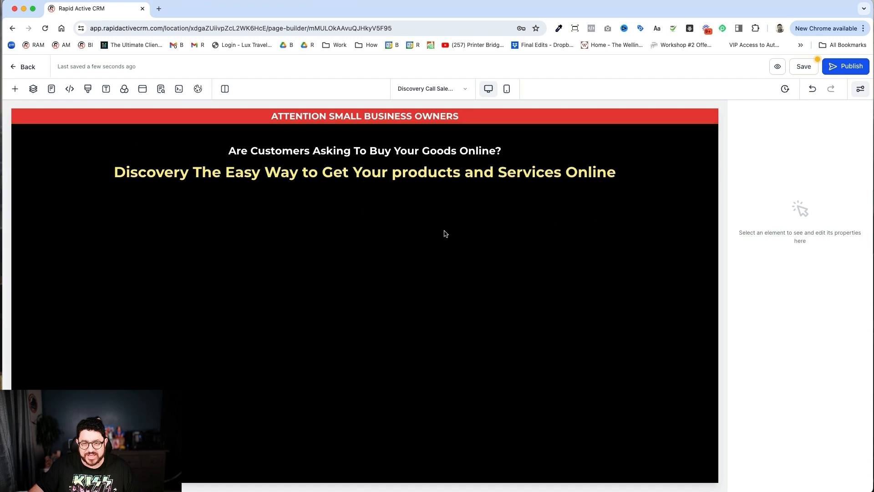
# - Add a one-column row below the yellow headline and place a video element in it
pyautogui.click(366, 193)
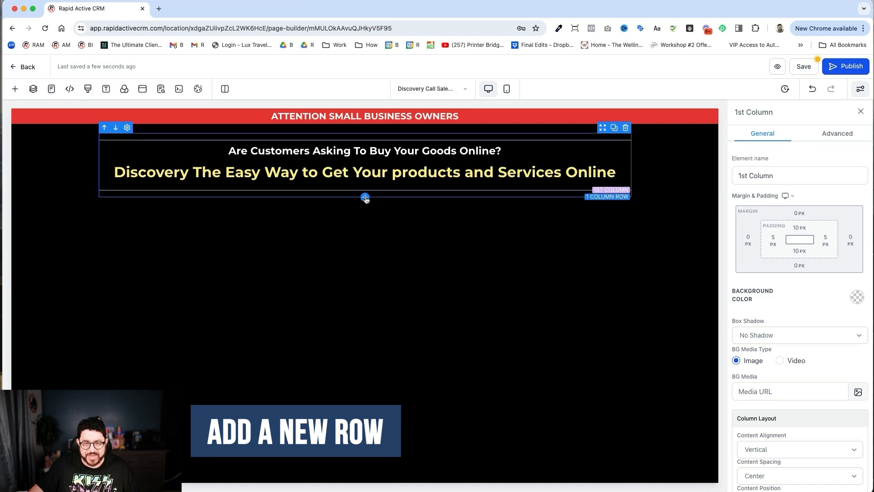
pyautogui.click(365, 198)
pyautogui.click(129, 152)
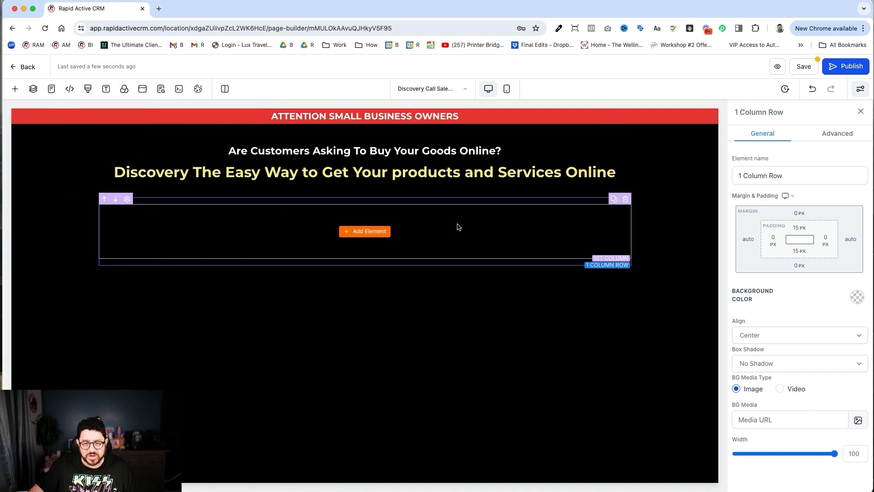
pyautogui.click(368, 232)
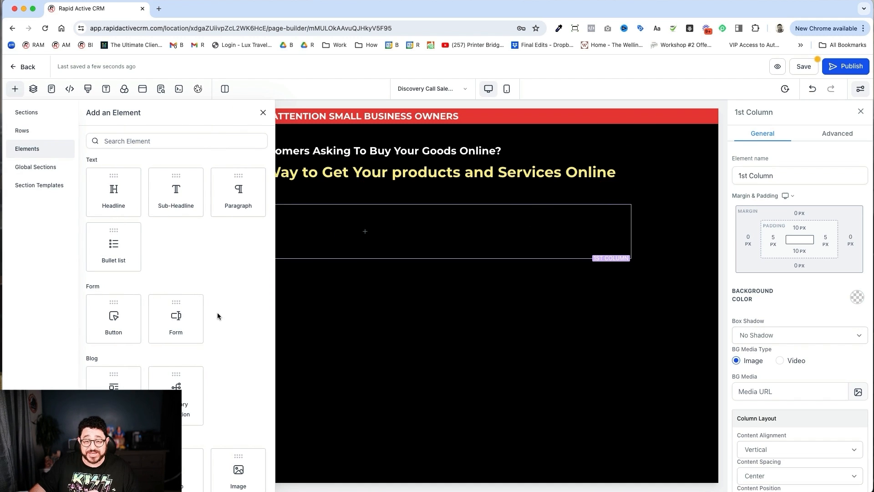
pyautogui.scroll(-1, 218, 313)
pyautogui.moveTo(191, 460); pyautogui.dragTo(406, 215)
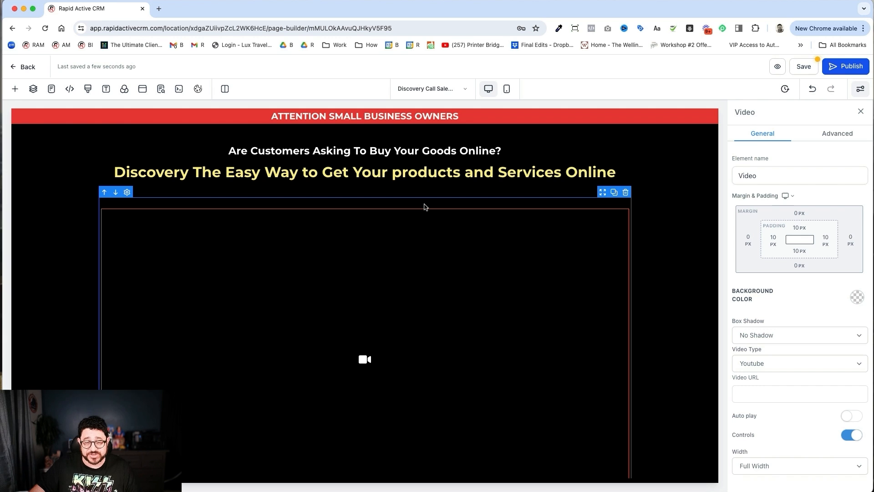
# - Reduce the width of the row containing the video to 62
pyautogui.click(424, 207)
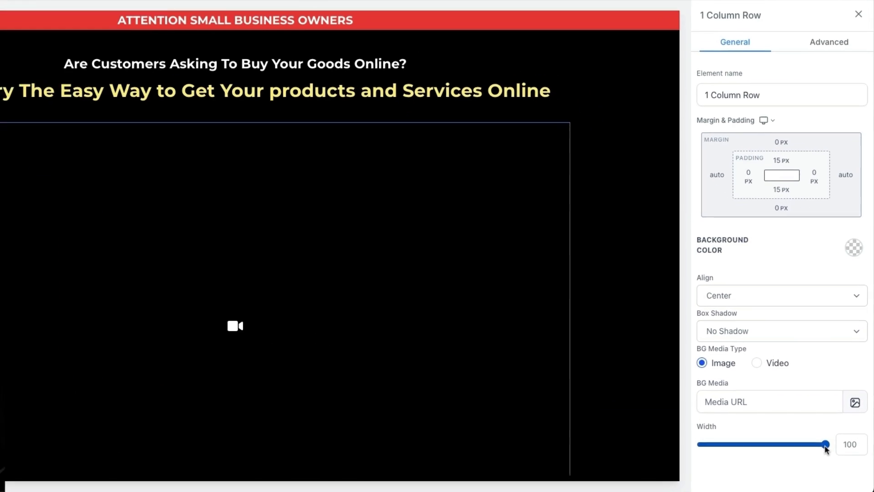
pyautogui.moveTo(837, 453); pyautogui.dragTo(753, 446)
pyautogui.click(469, 245)
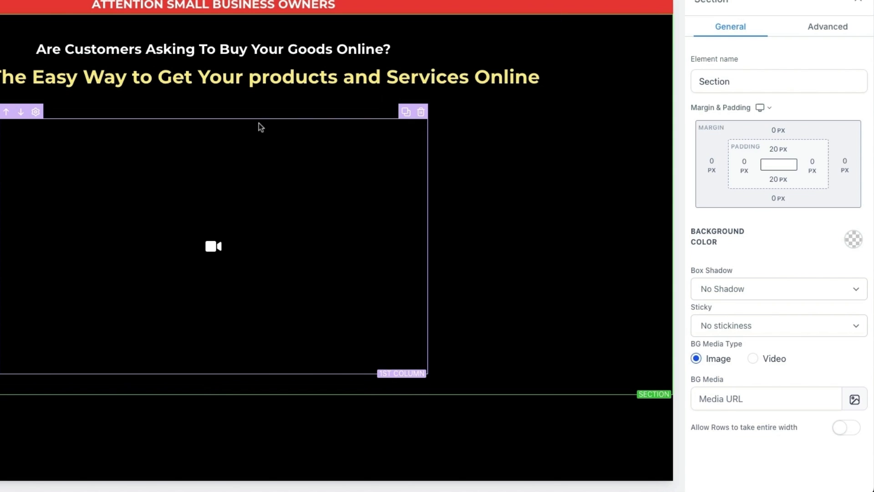
# - Set the background color of the column around the video to light blue
pyautogui.click(259, 124)
pyautogui.click(841, 231)
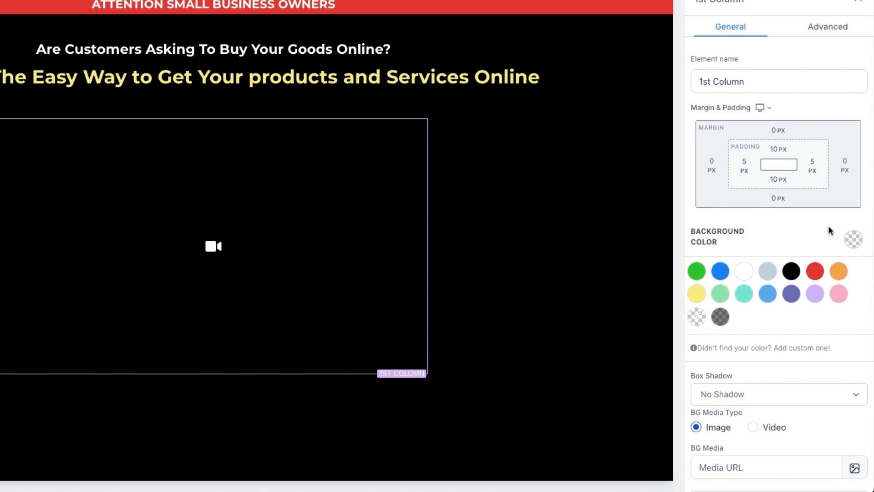
pyautogui.click(767, 293)
pyautogui.click(591, 164)
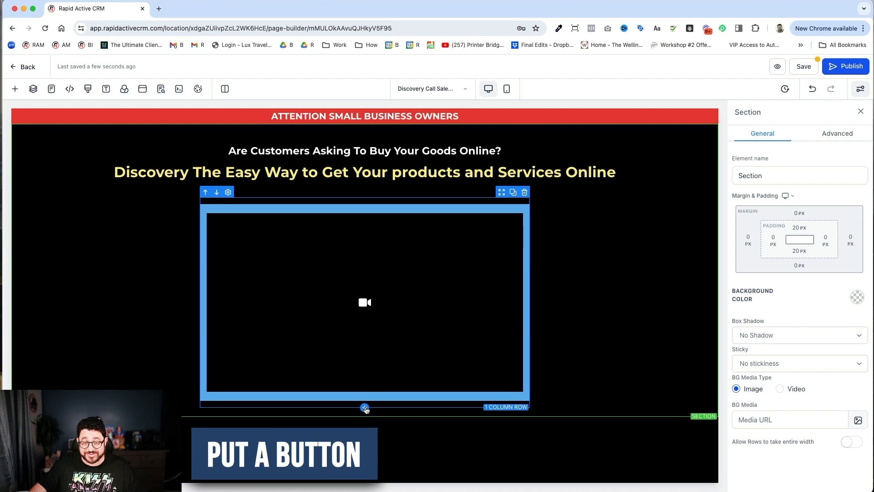
# - Add a one-column row below the video and place a button element in it
pyautogui.click(365, 407)
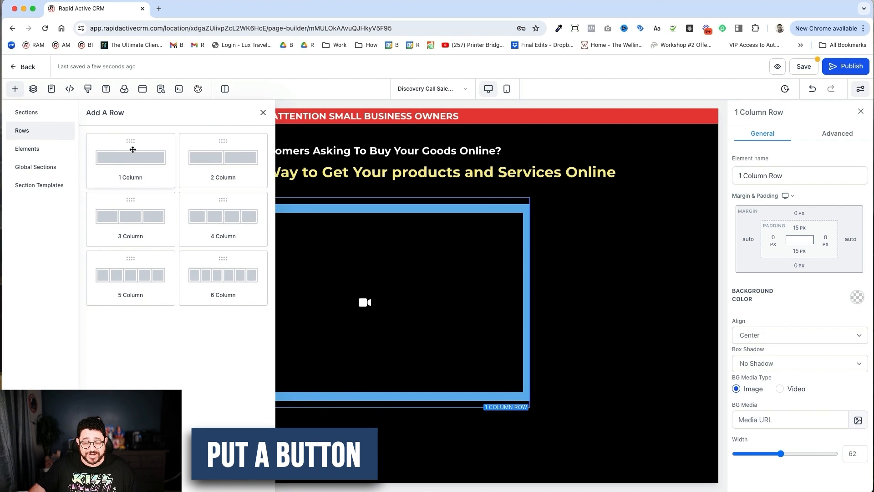
pyautogui.click(132, 149)
pyautogui.click(364, 432)
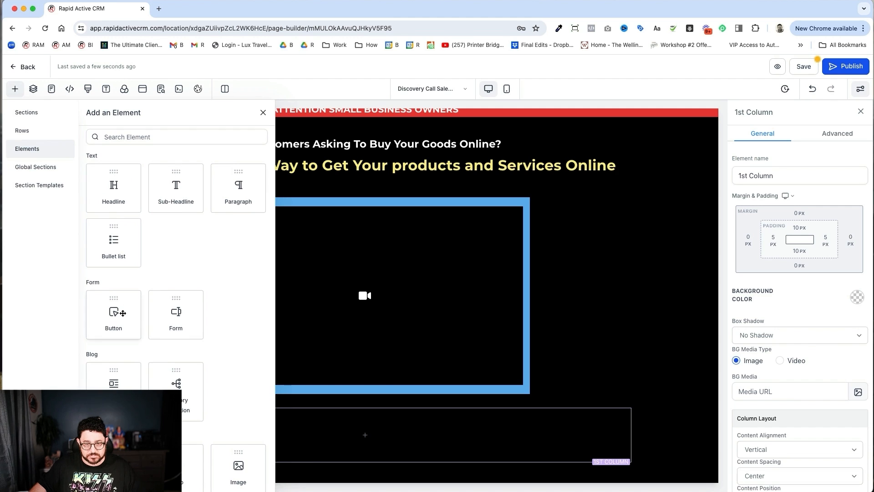
pyautogui.click(123, 312)
# - Apply the red theme to the new button
pyautogui.click(806, 139)
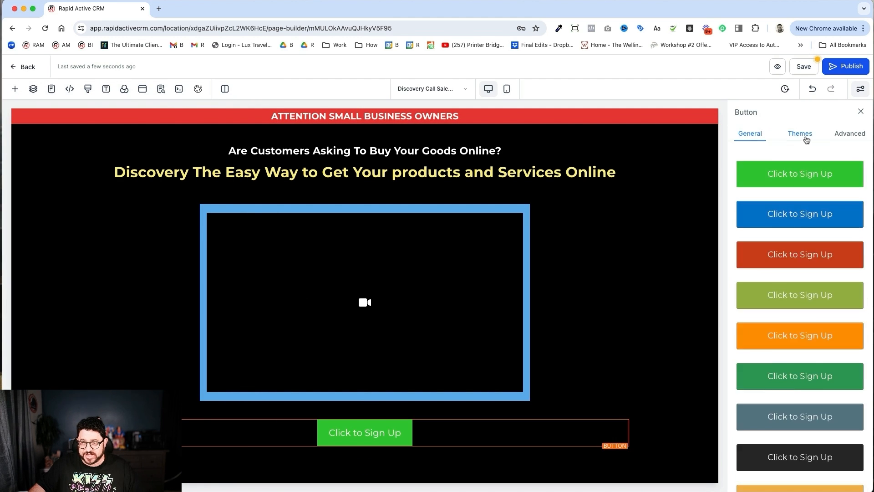
pyautogui.scroll(-8, 802, 285)
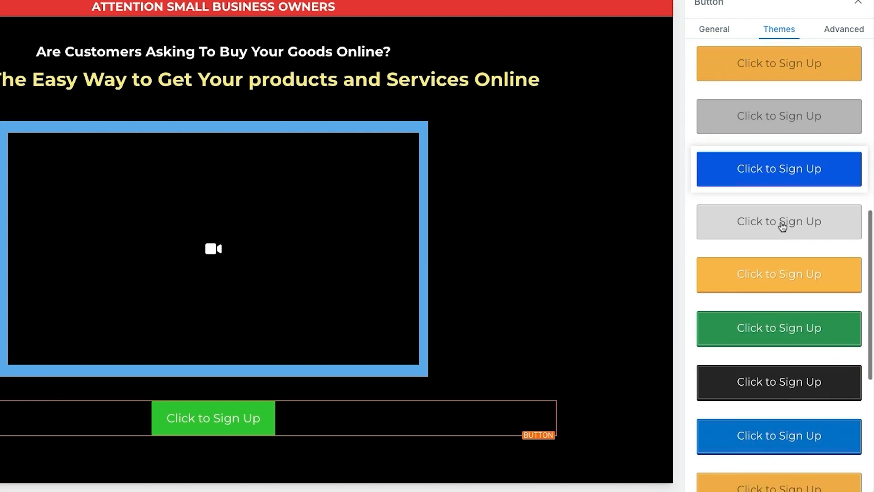
pyautogui.scroll(-6, 782, 227)
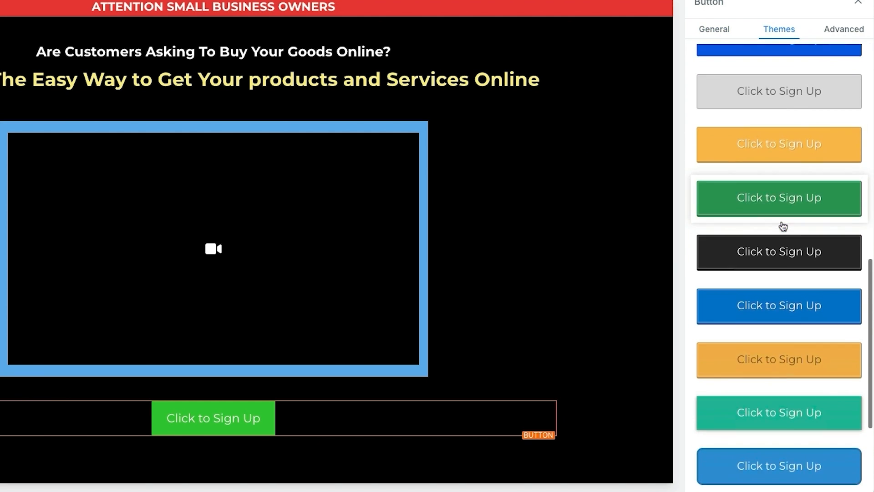
pyautogui.click(810, 386)
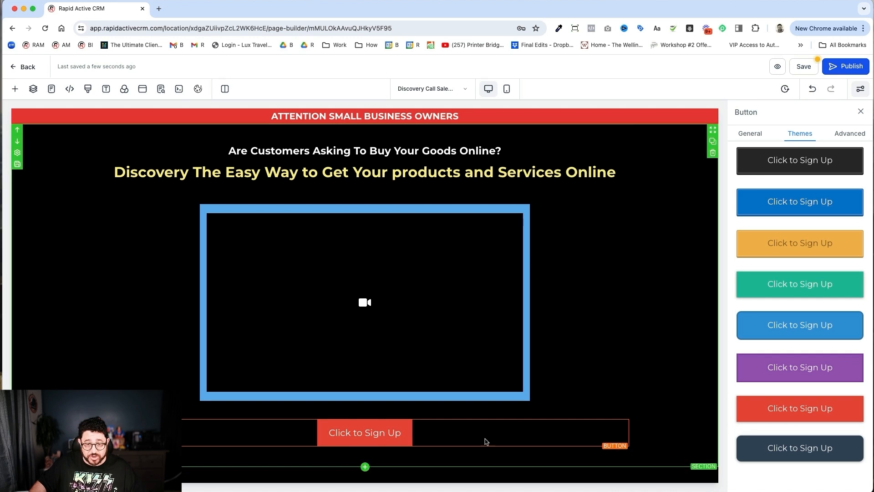
# - Replace the button's text with "Book Your Discovery Call Now"
pyautogui.click(749, 135)
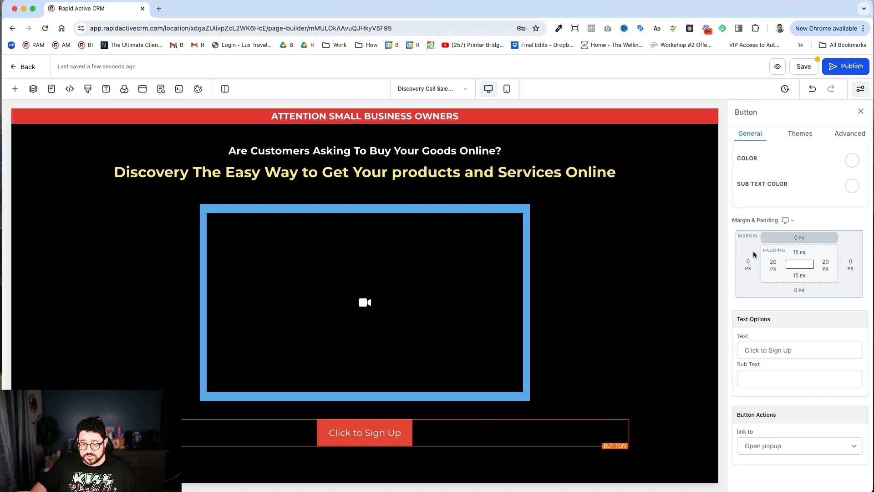
pyautogui.doubleClick(788, 351)
pyautogui.click(788, 354)
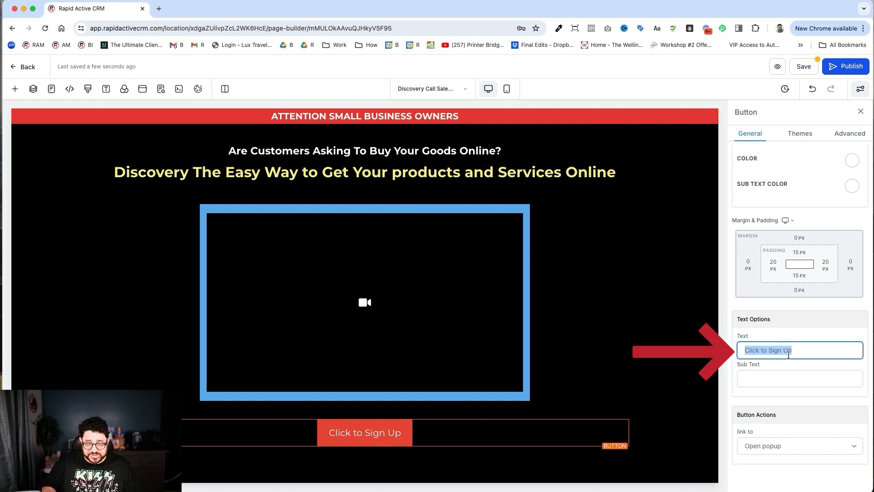
pyautogui.write('Book Your')
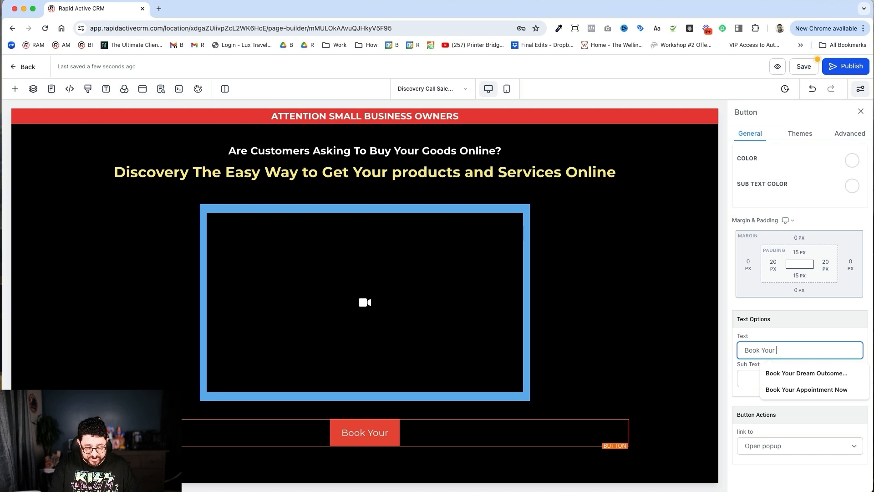
pyautogui.write(' Discovery Call Now')
# - Set the font weight of the button's main text to Bold - 700
pyautogui.scroll(-10, 805, 268)
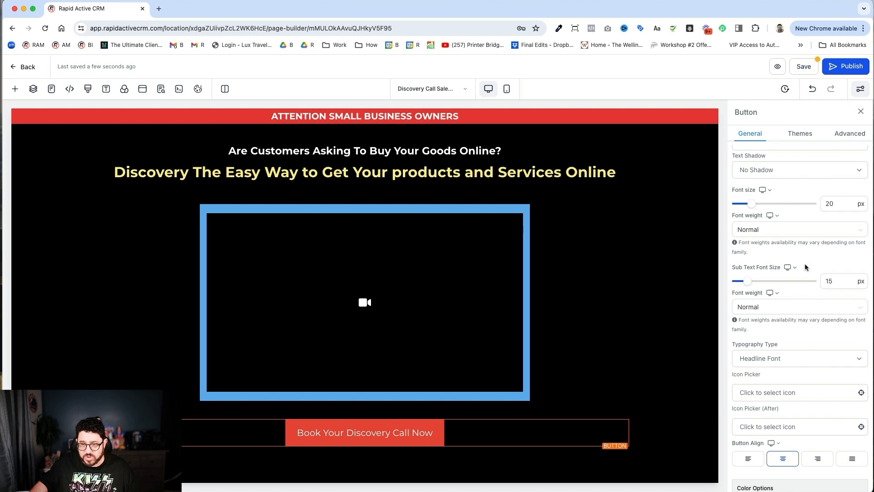
pyautogui.click(800, 229)
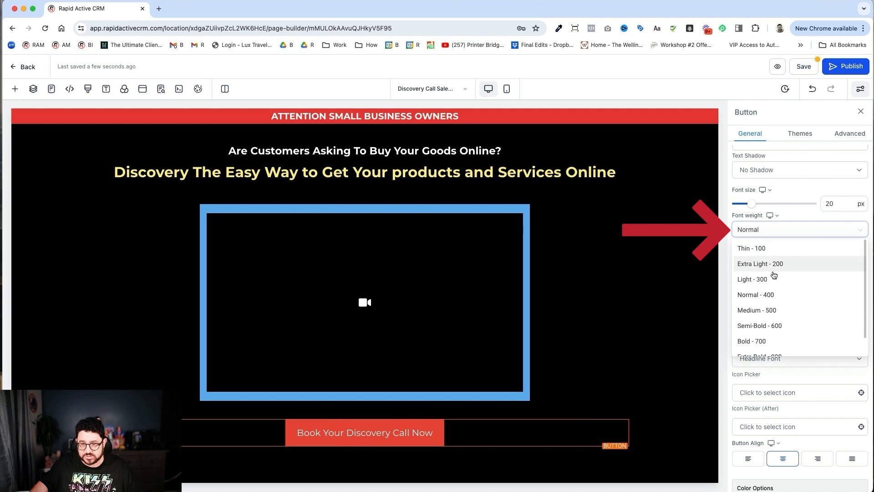
pyautogui.click(776, 341)
# - Change the button's background color to the red palette swatch
pyautogui.scroll(-5, 798, 294)
pyautogui.scroll(2, 798, 294)
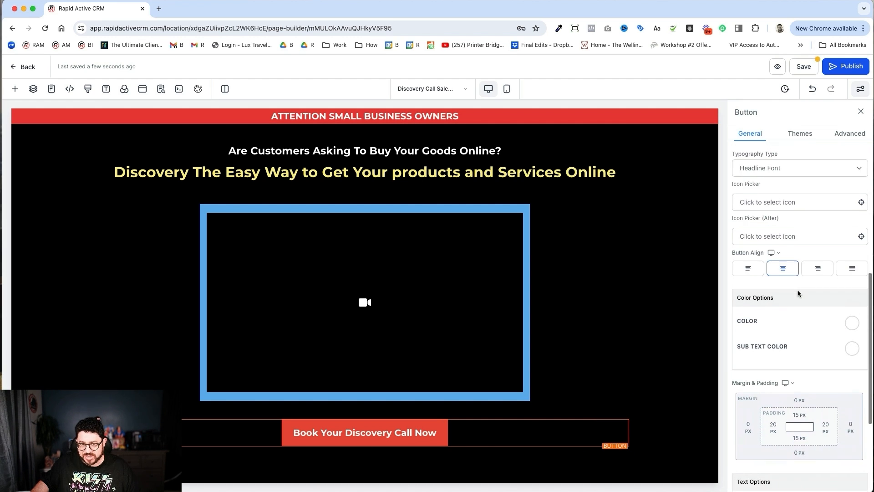
pyautogui.scroll(5, 831, 367)
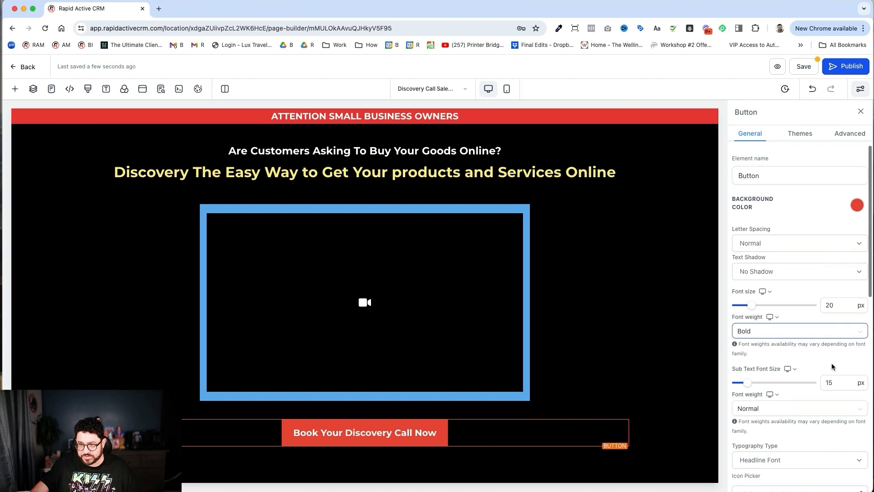
pyautogui.click(856, 206)
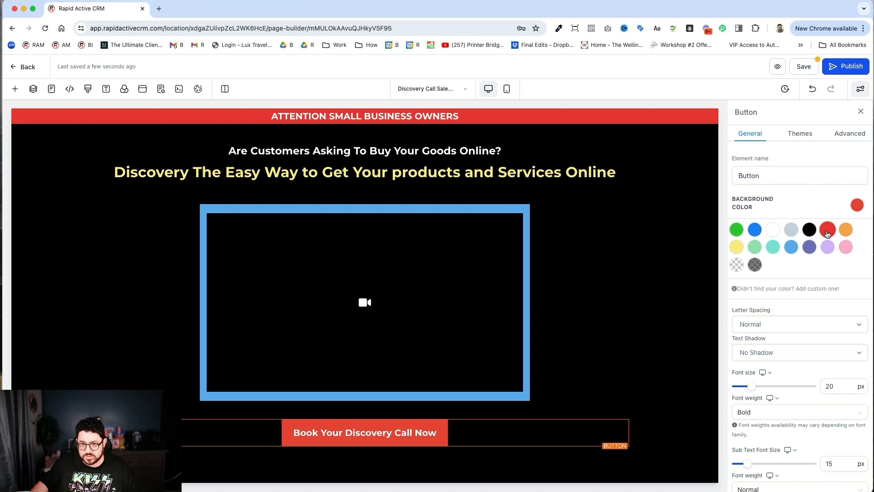
# - Give the booking button a full border
pyautogui.click(850, 133)
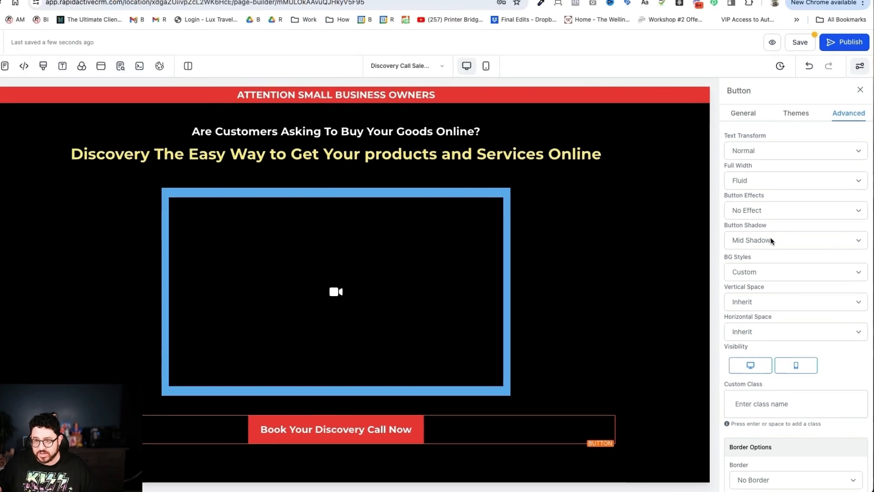
pyautogui.scroll(-3, 776, 250)
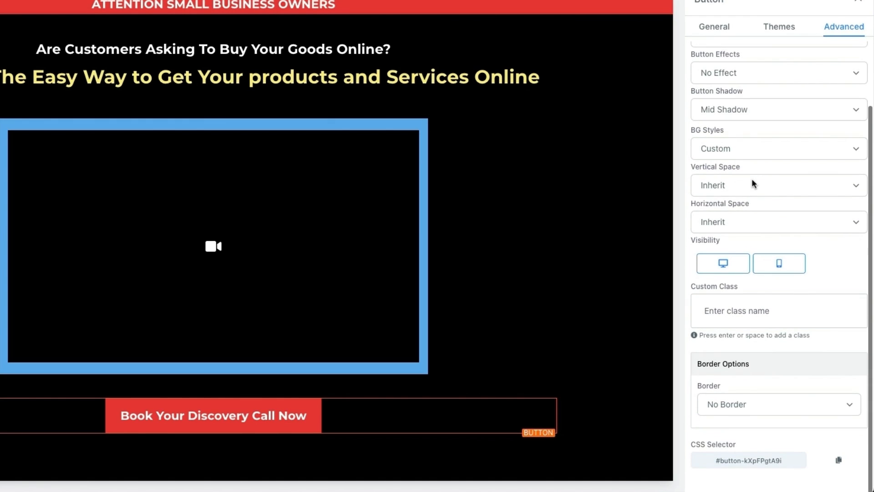
pyautogui.click(800, 410)
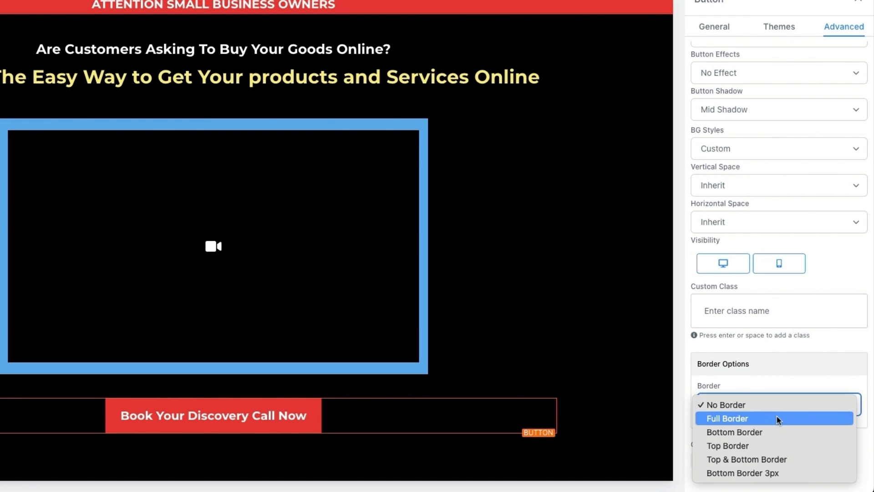
pyautogui.click(778, 418)
# - Set the button's border radius to 15px and its border width to 1px
pyautogui.scroll(-4, 794, 408)
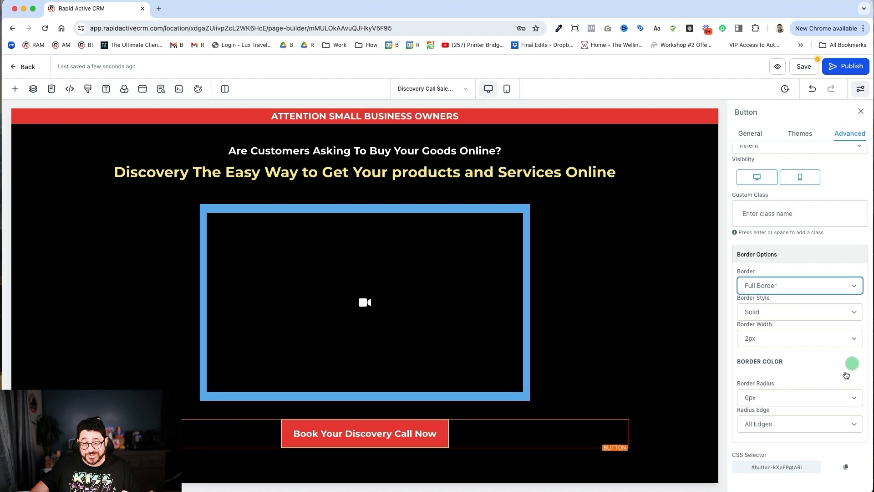
pyautogui.click(842, 399)
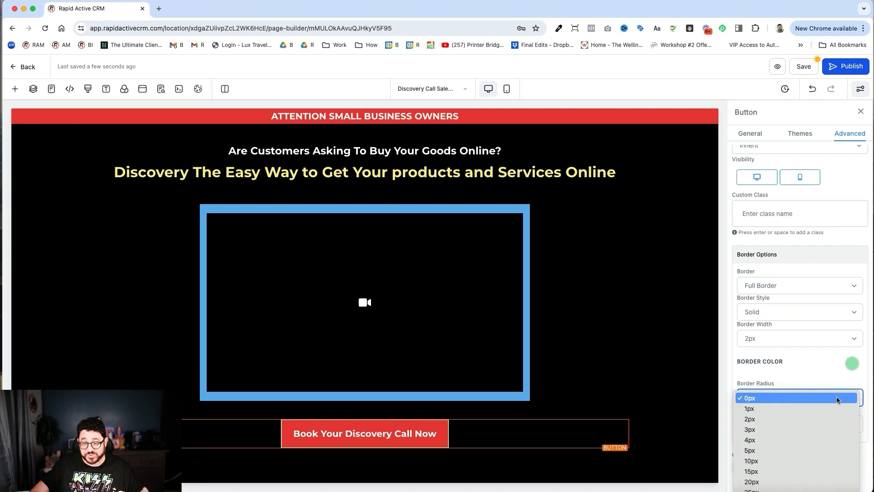
pyautogui.click(794, 471)
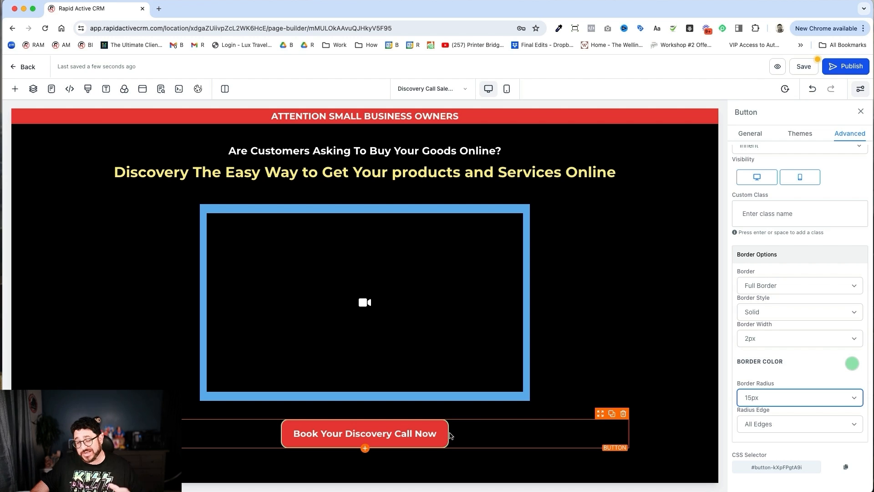
pyautogui.click(795, 341)
pyautogui.click(771, 343)
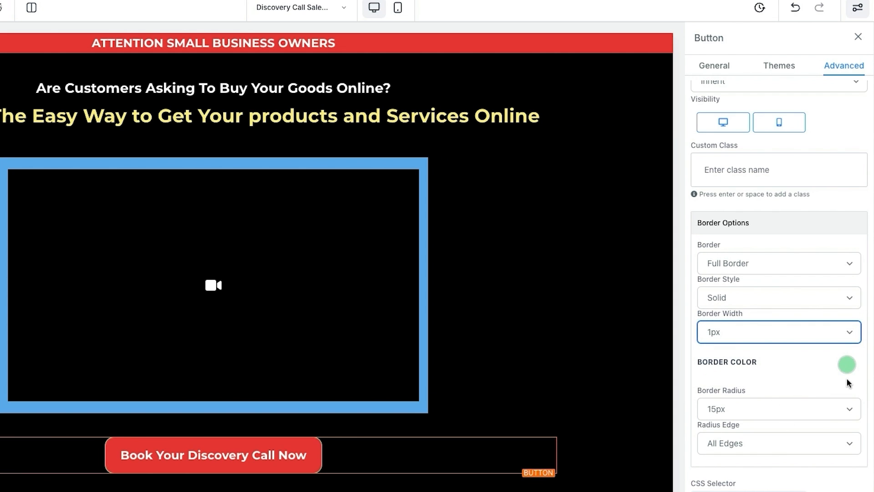
# - Make the button's border color transparent
pyautogui.click(846, 364)
pyautogui.click(699, 440)
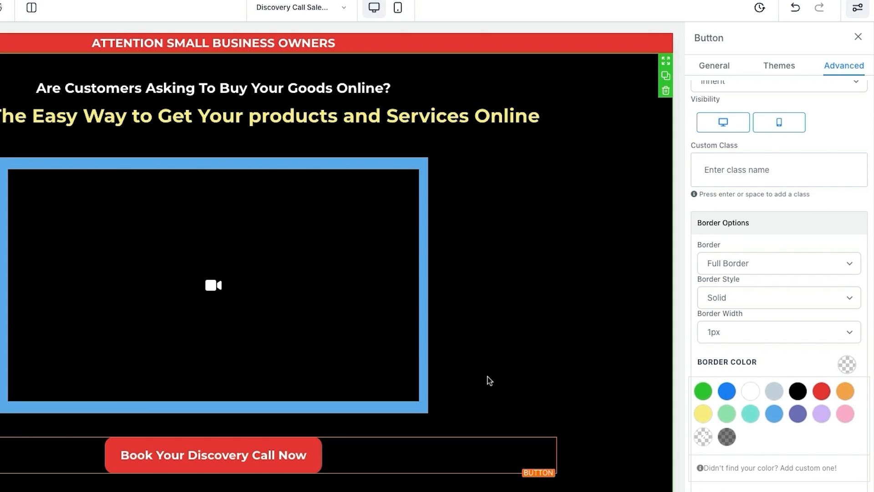
pyautogui.click(509, 372)
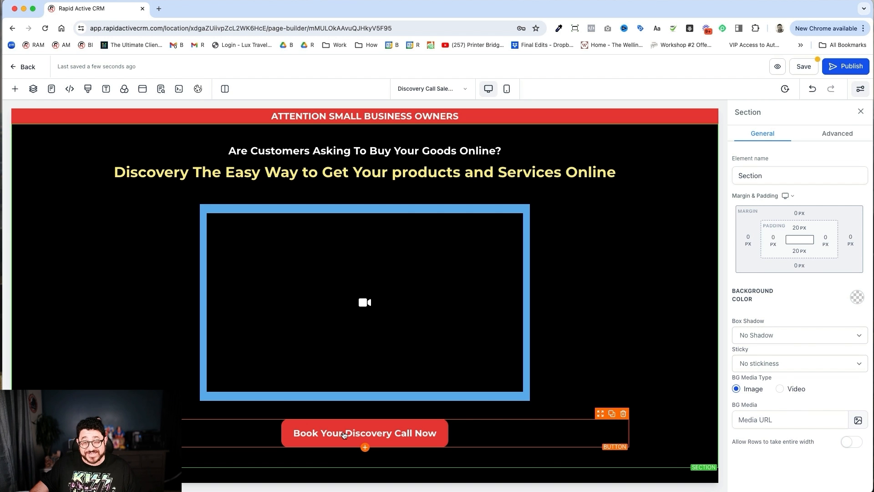
# - Set the booking button's link action to Next step
pyautogui.click(344, 435)
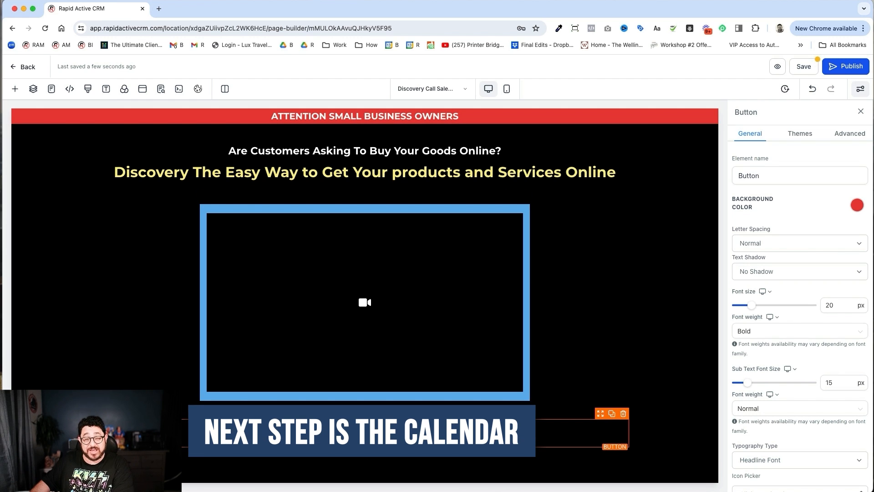
pyautogui.scroll(-8, 769, 375)
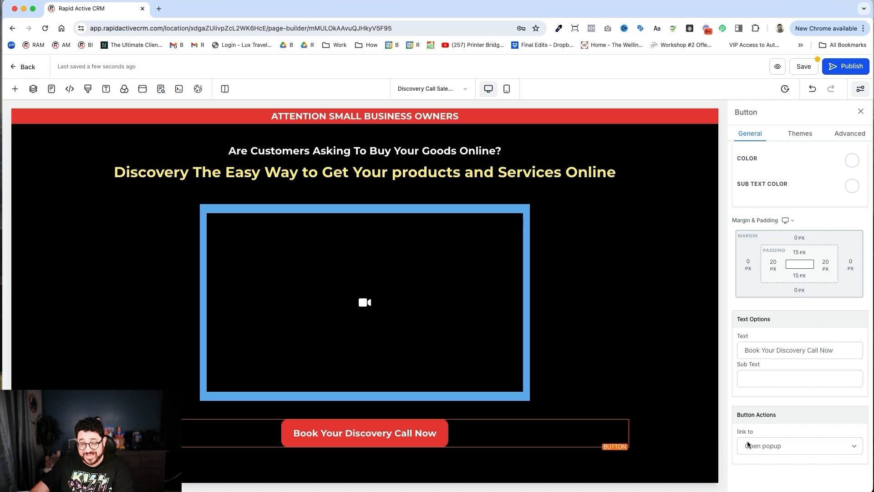
pyautogui.click(749, 443)
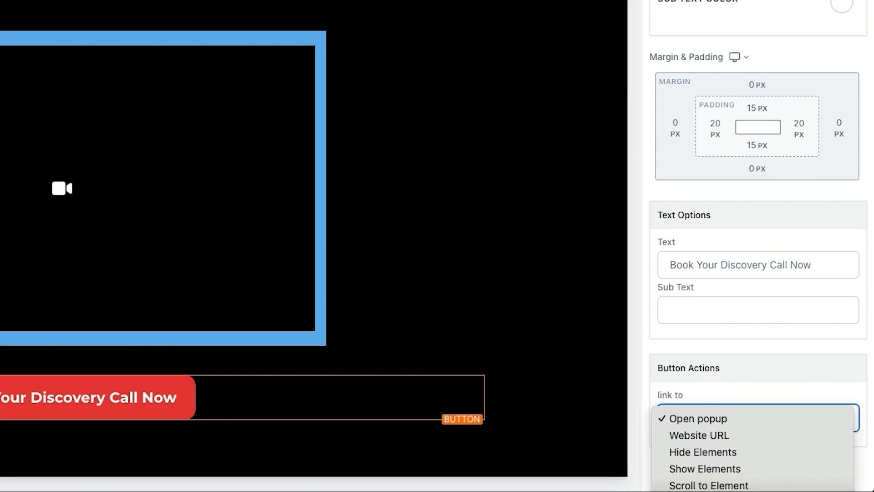
pyautogui.click(701, 490)
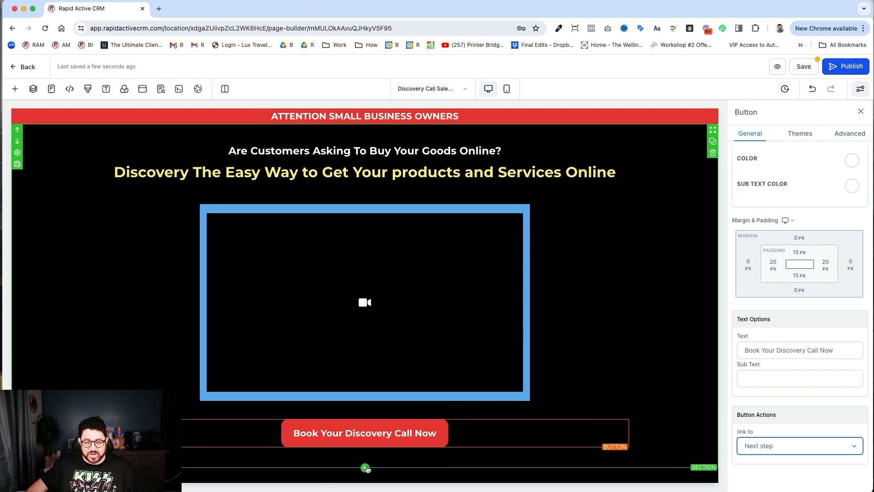
# - Add a full-width section below the section that holds the booking button
pyautogui.click(365, 468)
pyautogui.click(147, 158)
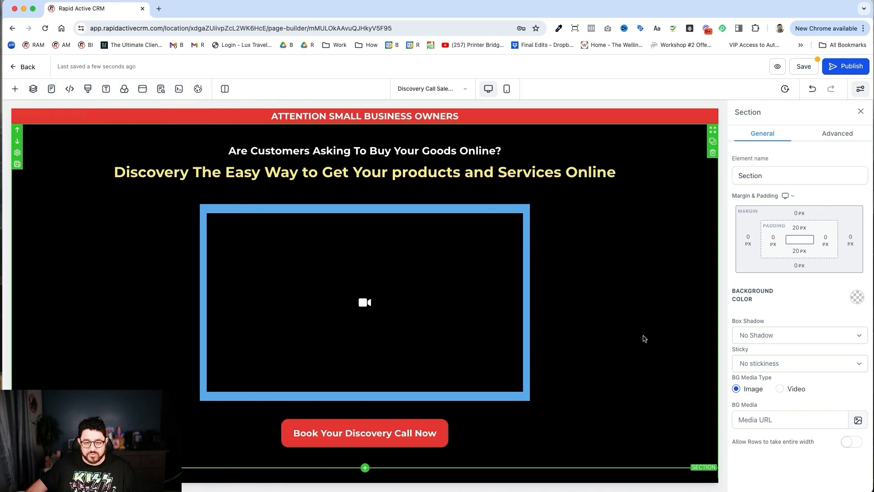
pyautogui.click(363, 441)
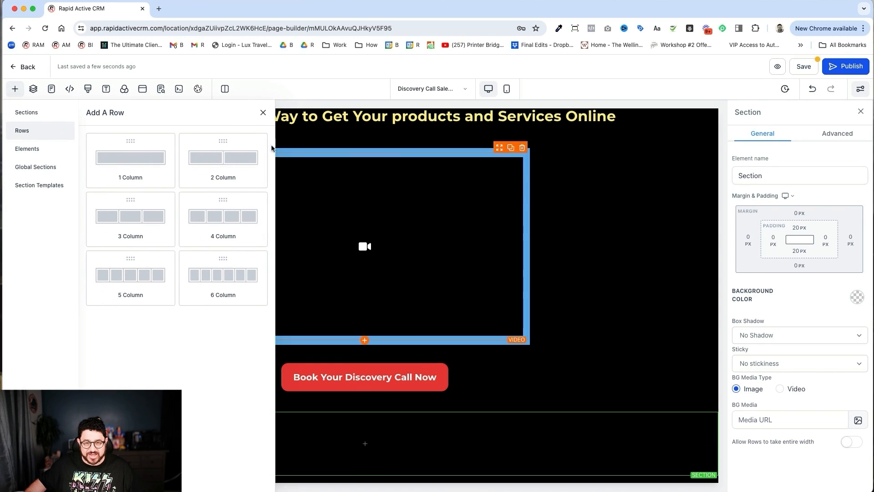
pyautogui.click(263, 113)
pyautogui.scroll(2, 689, 230)
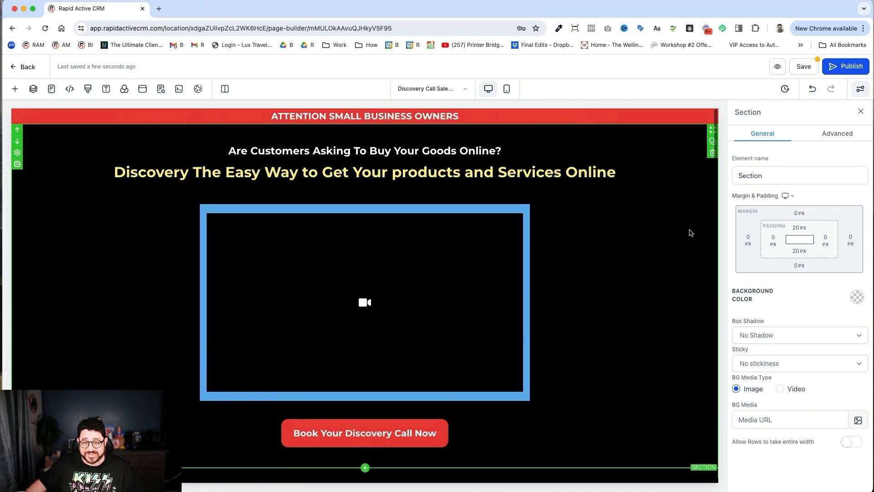
# - Duplicate the yellow headline and move the copy below the booking button
pyautogui.click(612, 154)
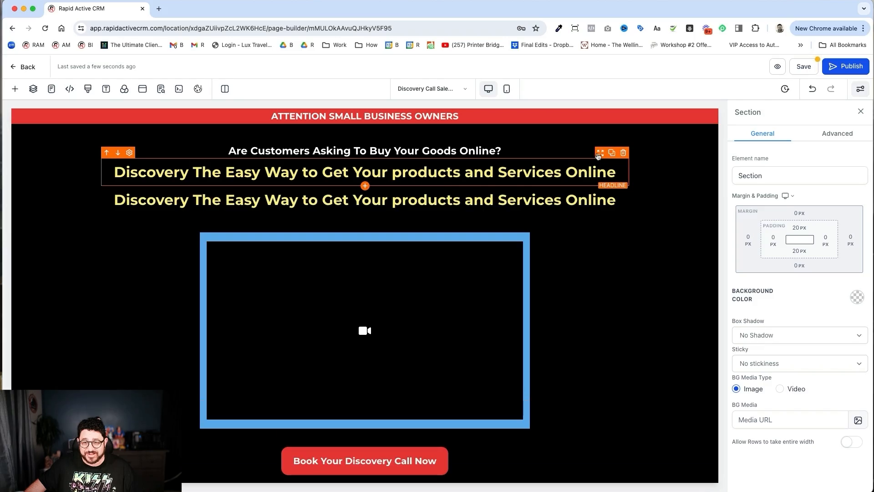
pyautogui.moveTo(599, 155); pyautogui.dragTo(570, 473)
pyautogui.scroll(-2, 595, 201)
pyautogui.click(361, 451)
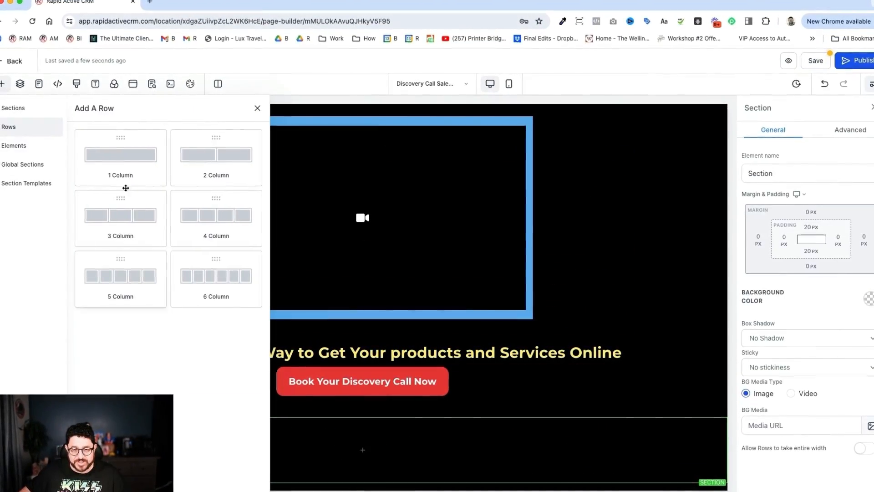
pyautogui.click(139, 166)
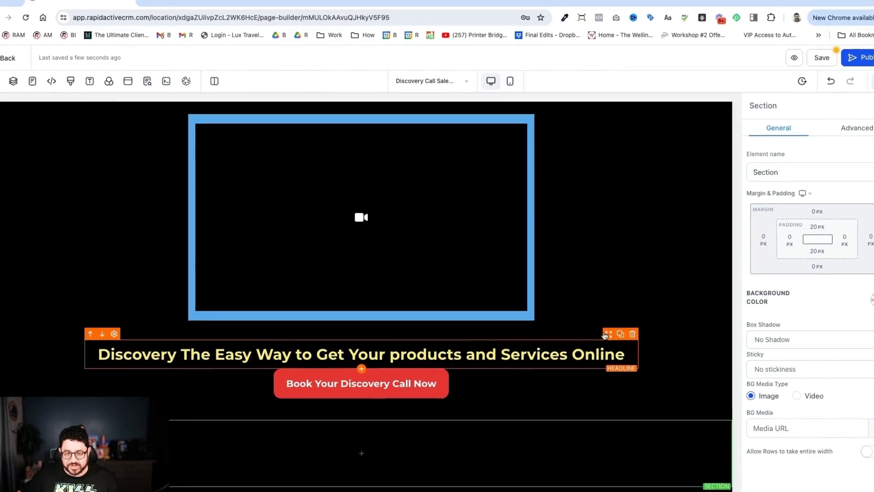
pyautogui.moveTo(608, 334); pyautogui.dragTo(585, 459)
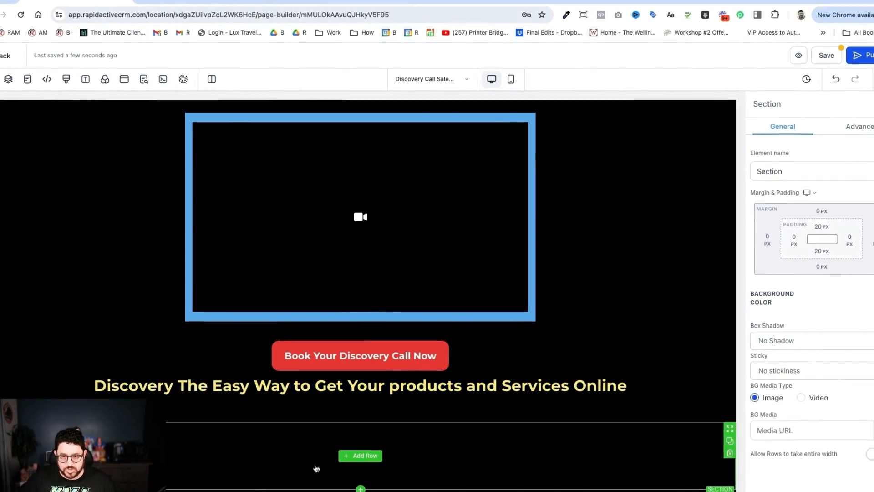
# - Add a one-column row to the new empty section and move the headline copy into it
pyautogui.click(360, 455)
pyautogui.click(107, 150)
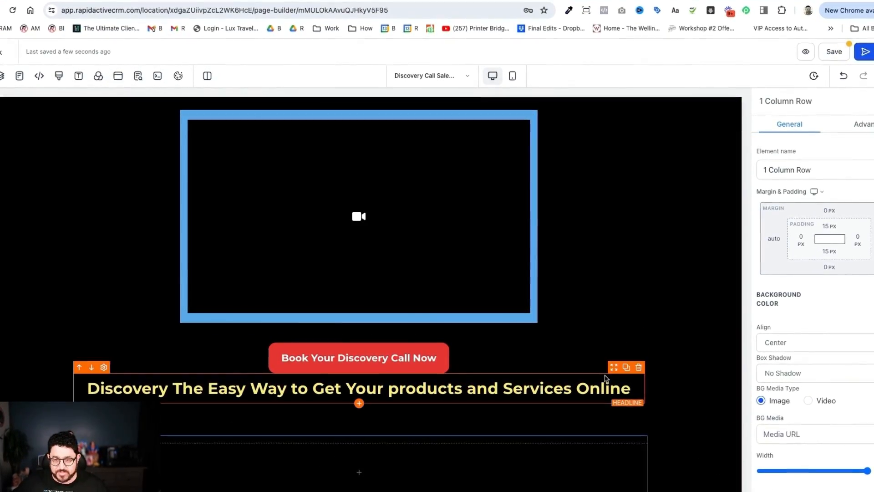
pyautogui.moveTo(615, 368); pyautogui.dragTo(573, 458)
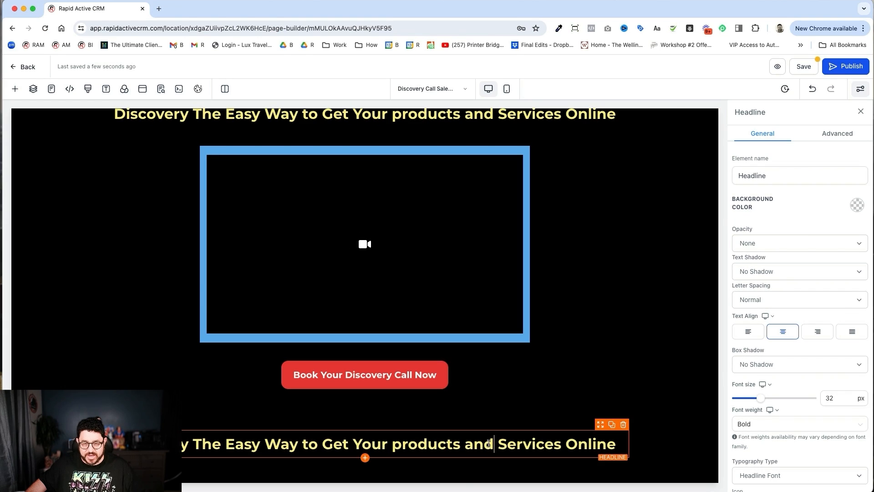
# - Set the bold text color of the copied headline to white
pyautogui.tripleClick(499, 463)
pyautogui.scroll(-8, 831, 375)
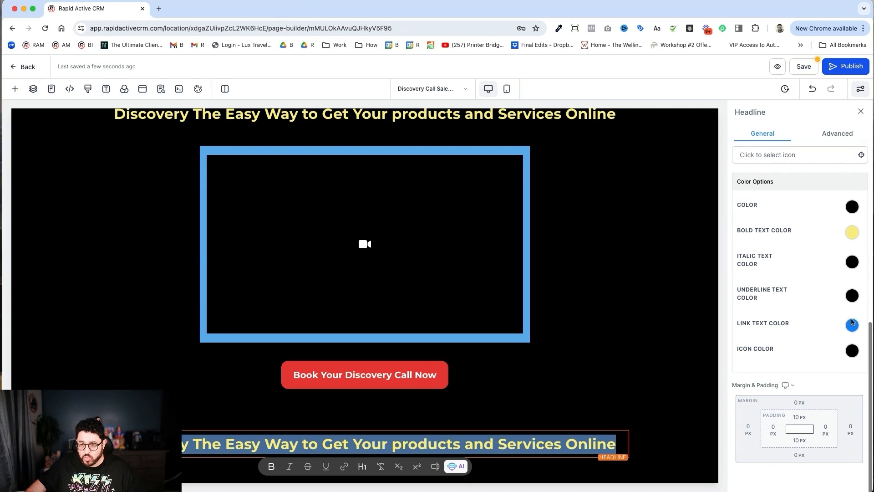
pyautogui.click(848, 234)
pyautogui.click(778, 253)
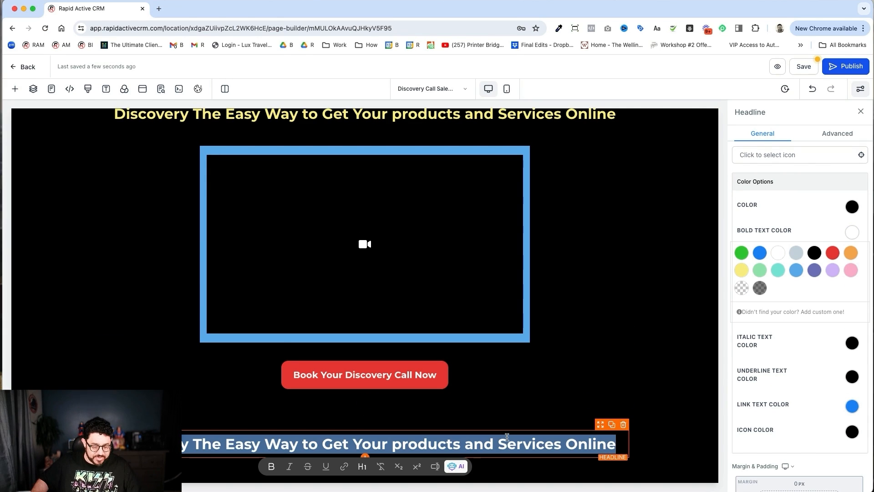
# - Replace the copied headline's text with "See What People Are Saying" and capitalize "Products" in the yellow headline above the video
pyautogui.write('See What')
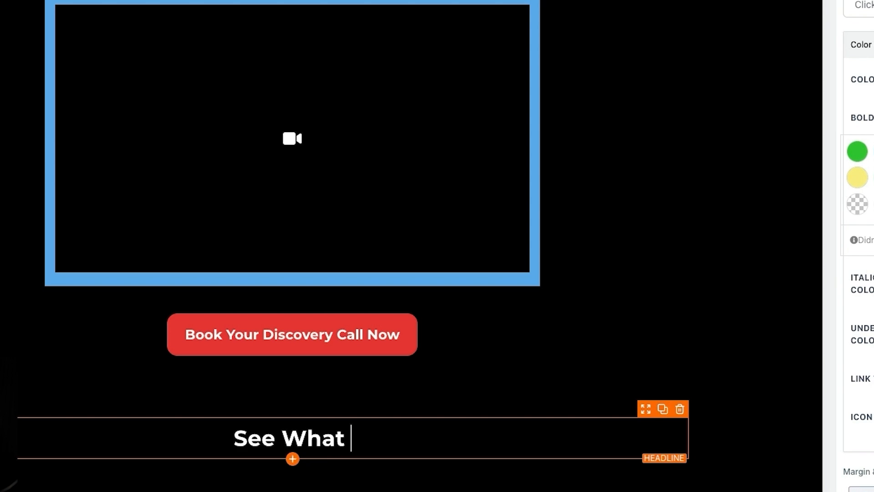
pyautogui.write(' people Are Saying')
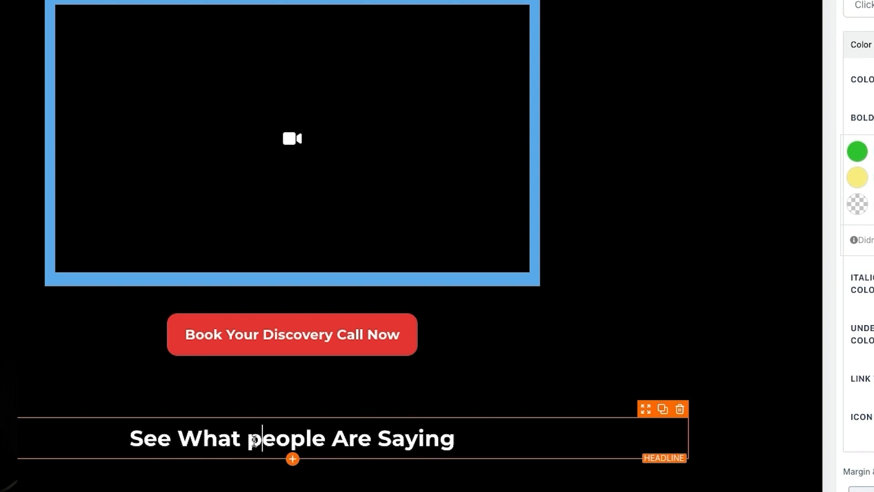
pyautogui.hotkey('shift', 'Left')
pyautogui.write('P')
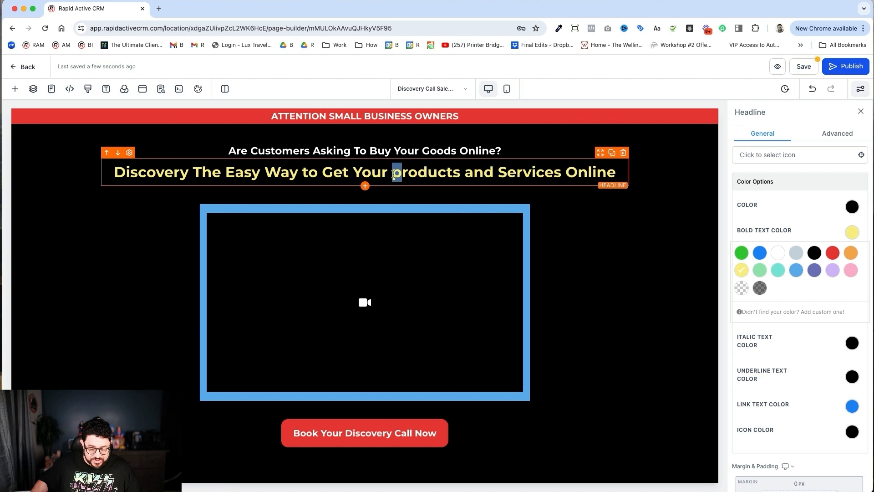
pyautogui.write('P')
# - Add a three-column row below the "See What People Are Saying" headline and insert a video element in its first column
pyautogui.scroll(-2, 363, 455)
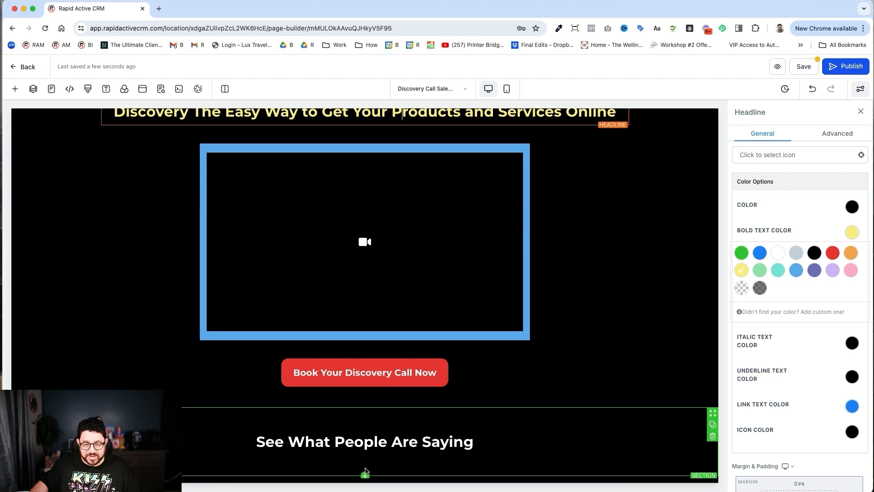
pyautogui.click(365, 468)
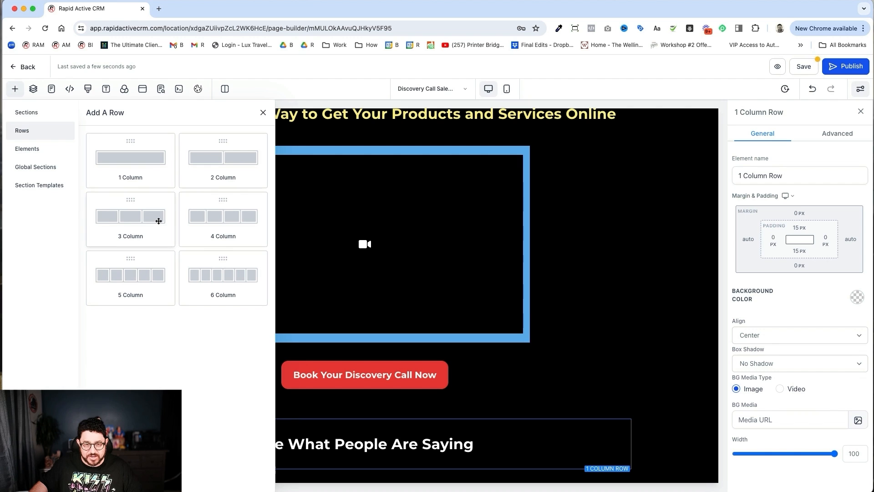
pyautogui.click(157, 223)
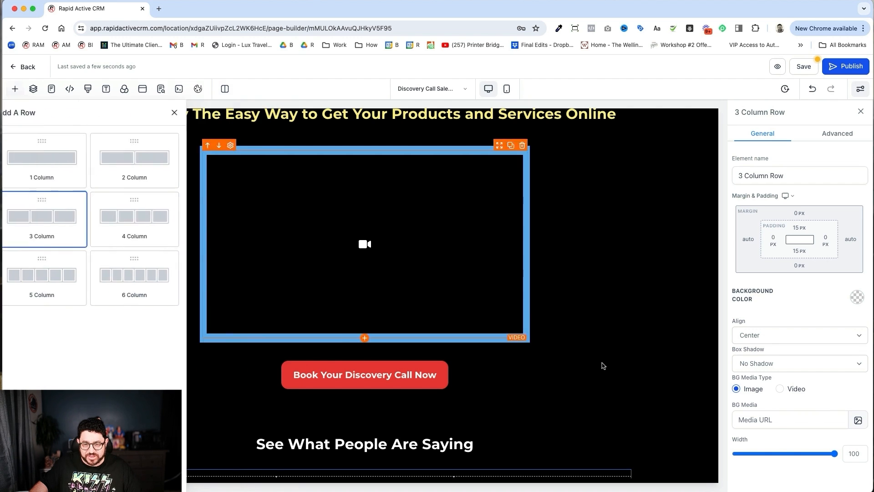
pyautogui.click(187, 434)
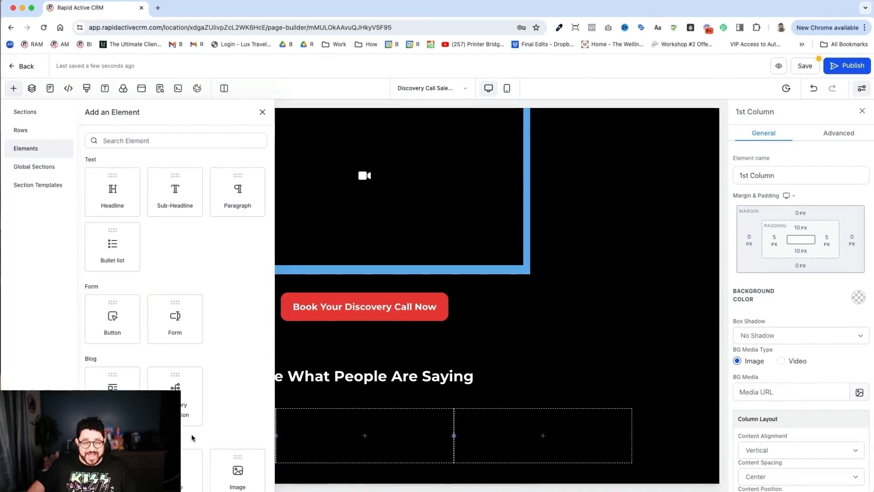
pyautogui.scroll(-2, 248, 328)
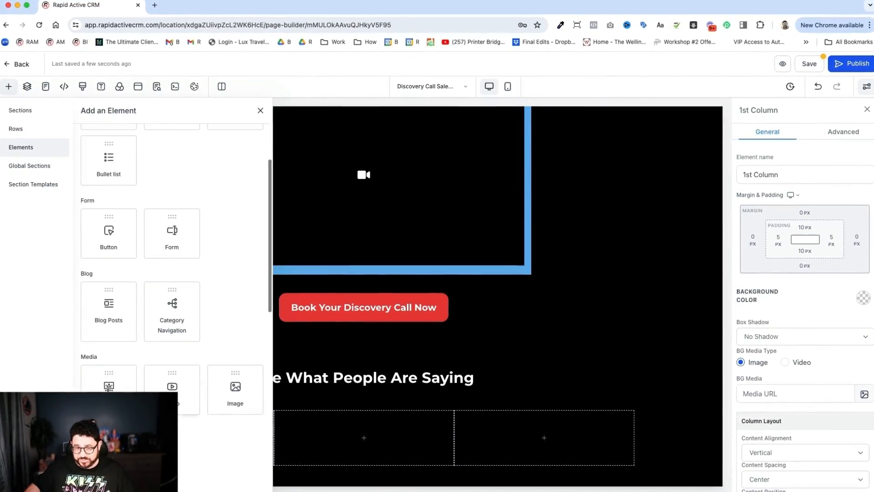
pyautogui.click(171, 389)
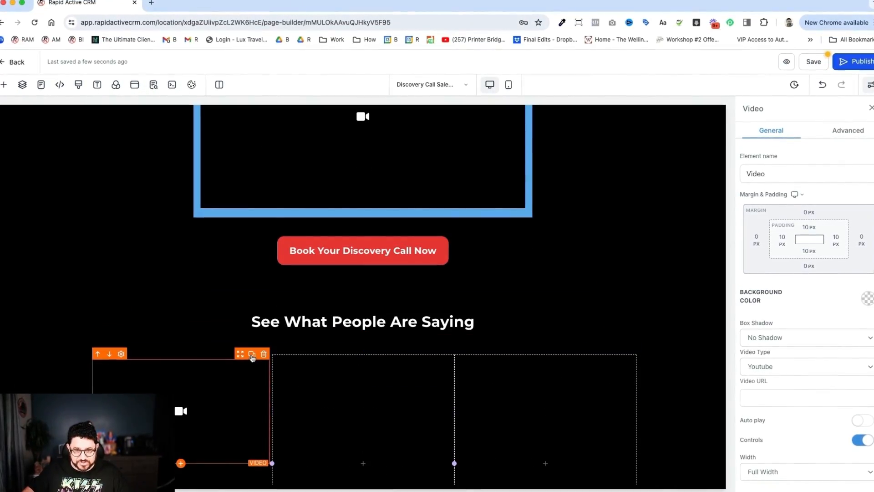
# - Place copies of the video in the second and third columns and duplicate the whole three-column row
pyautogui.click(251, 355)
pyautogui.moveTo(240, 356)
pyautogui.mouseDown()
pyautogui.moveTo(379, 393)
pyautogui.moveTo(392, 379)
pyautogui.mouseUp()
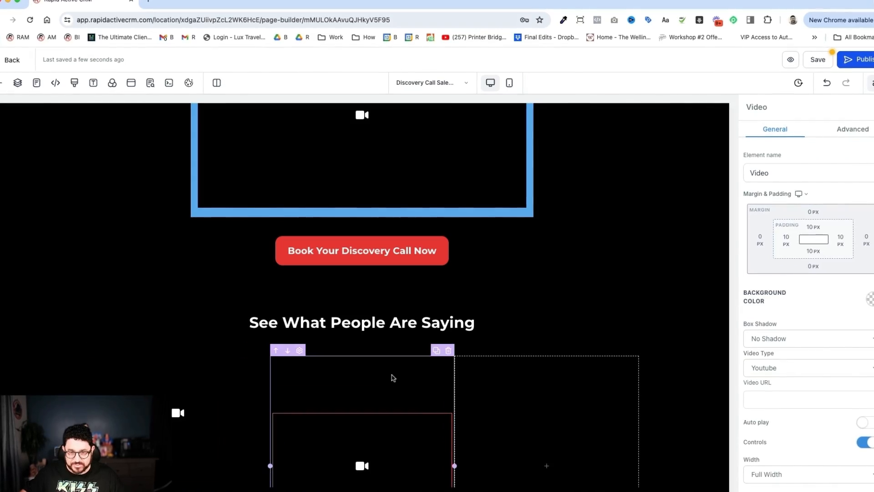
pyautogui.scroll(-2, 392, 378)
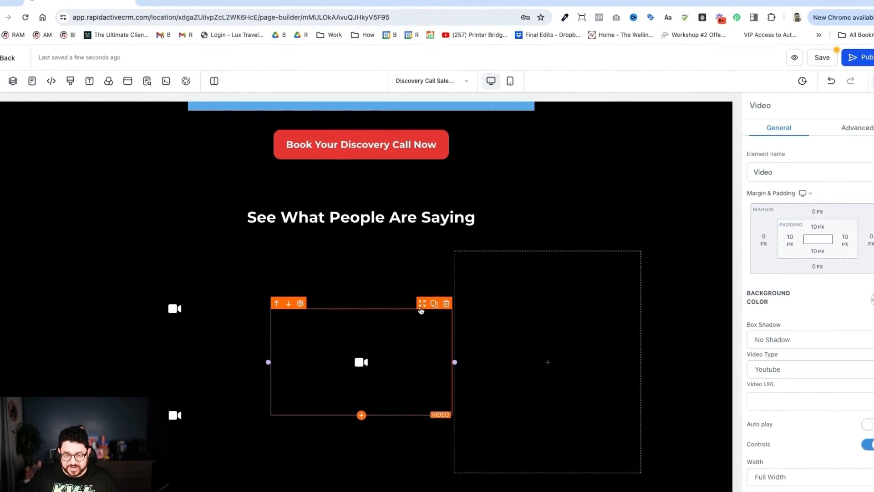
pyautogui.click(392, 289)
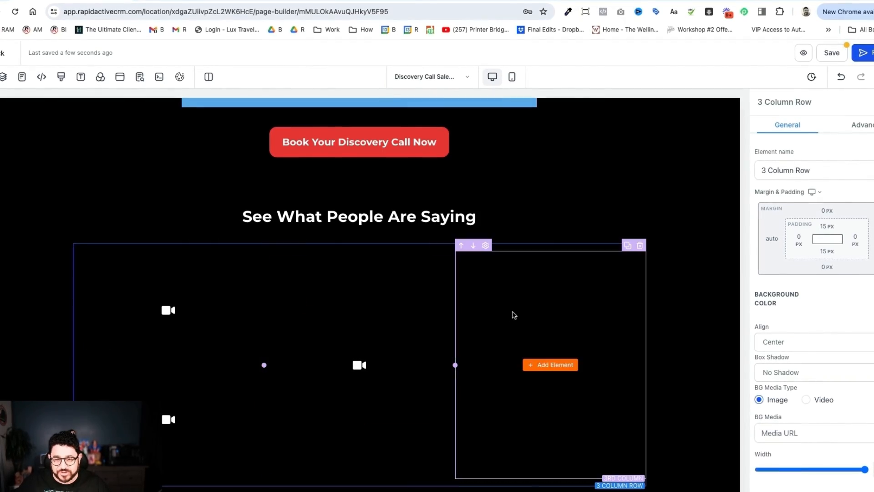
pyautogui.click(224, 255)
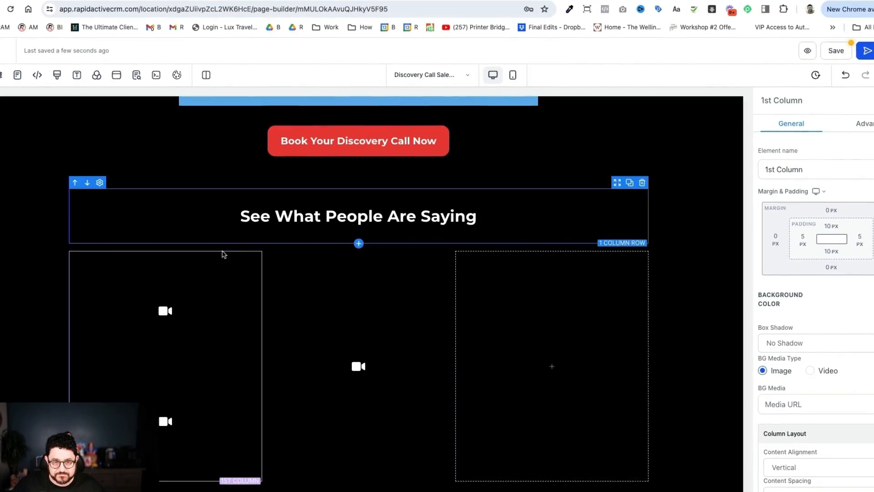
pyautogui.moveTo(238, 259); pyautogui.dragTo(558, 302)
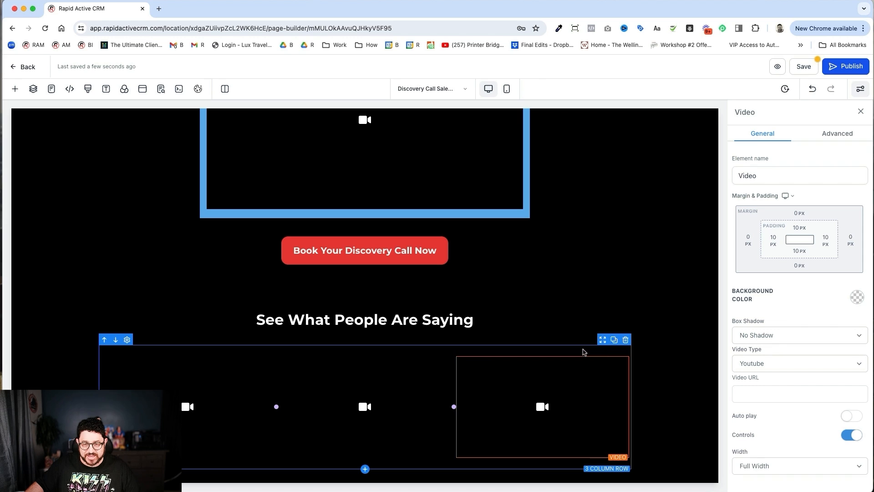
pyautogui.click(614, 343)
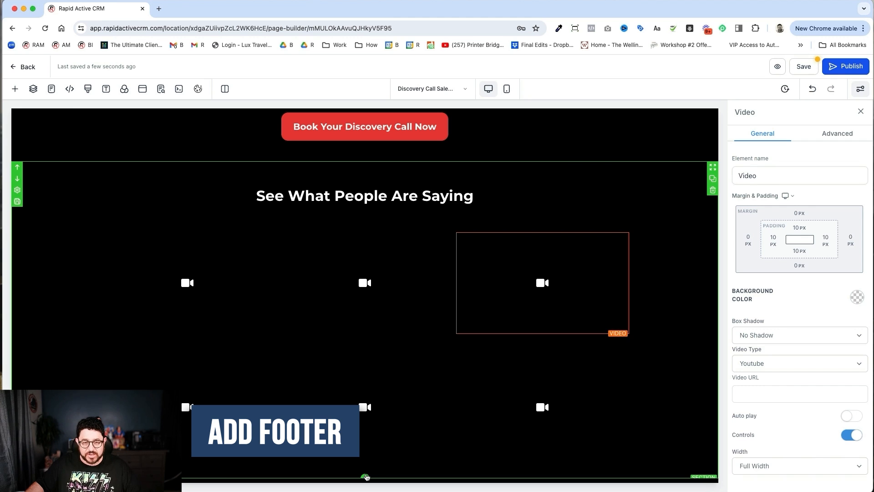
# - Add a full-width footer section with a one-column row below the testimonial videos and place an image element in it
pyautogui.click(367, 477)
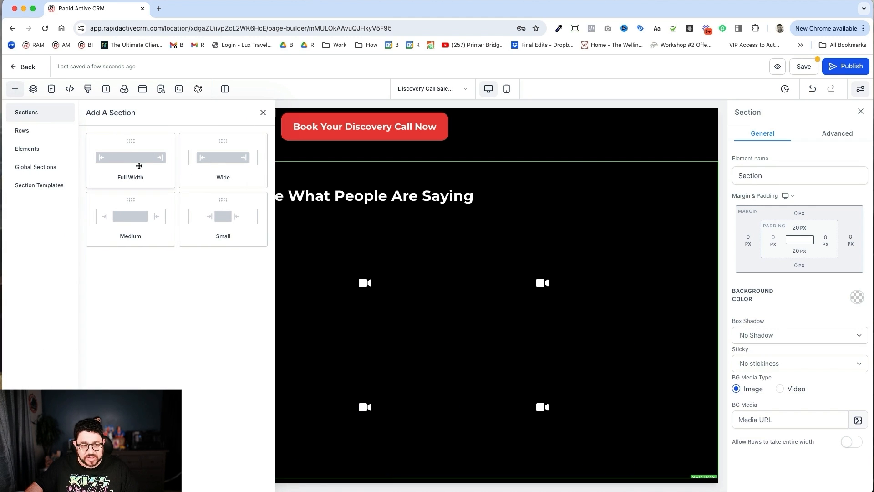
pyautogui.click(139, 166)
pyautogui.scroll(-2, 360, 319)
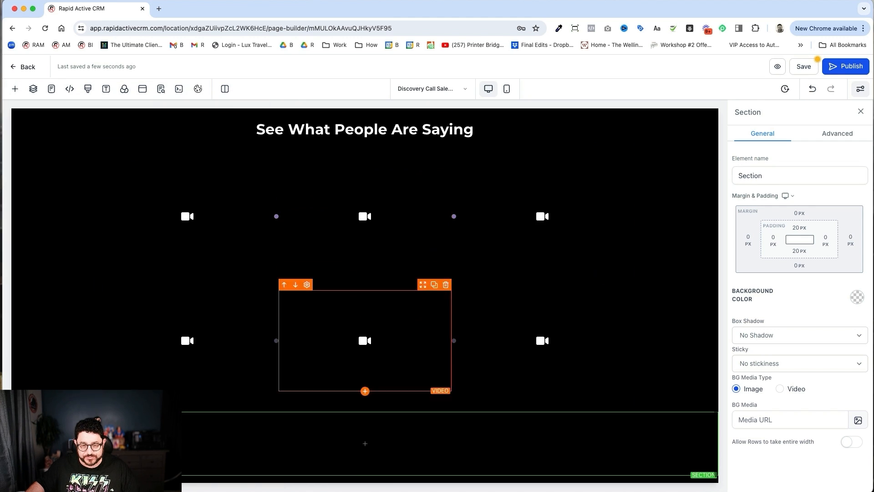
pyautogui.click(369, 442)
pyautogui.click(141, 163)
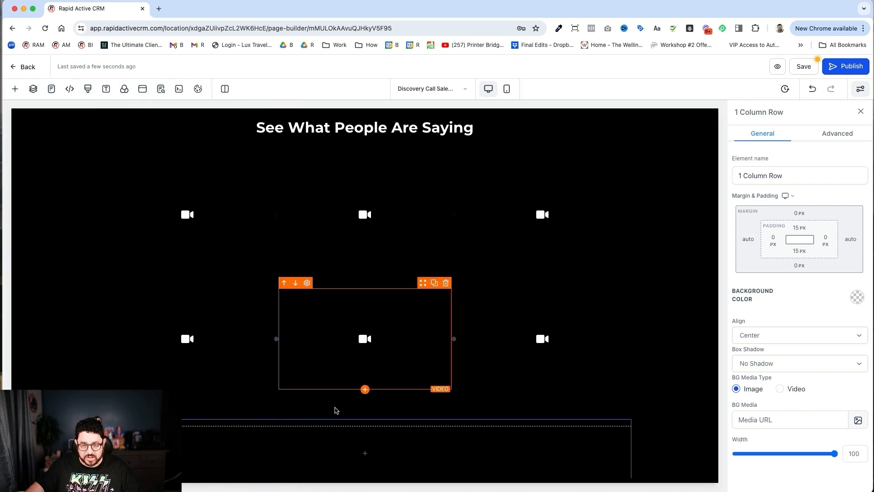
pyautogui.scroll(-1, 424, 432)
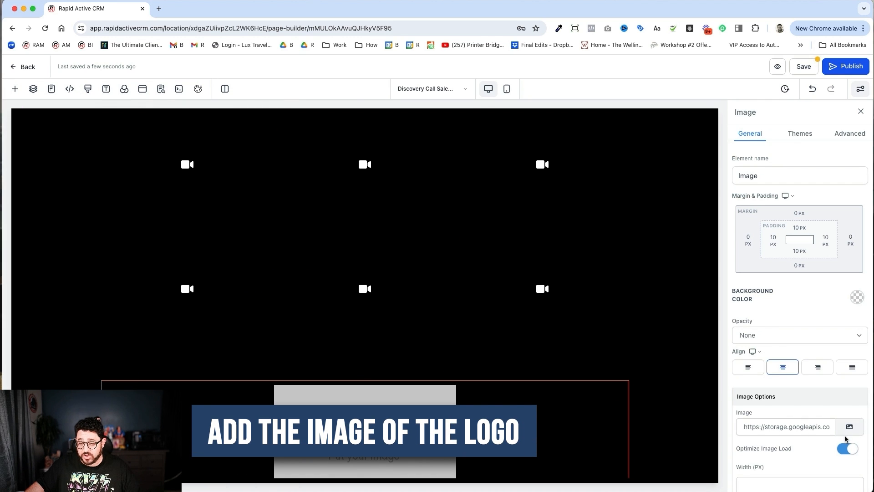
# - Upload the logo file White.png to the media library and use it as the footer image
pyautogui.click(819, 391)
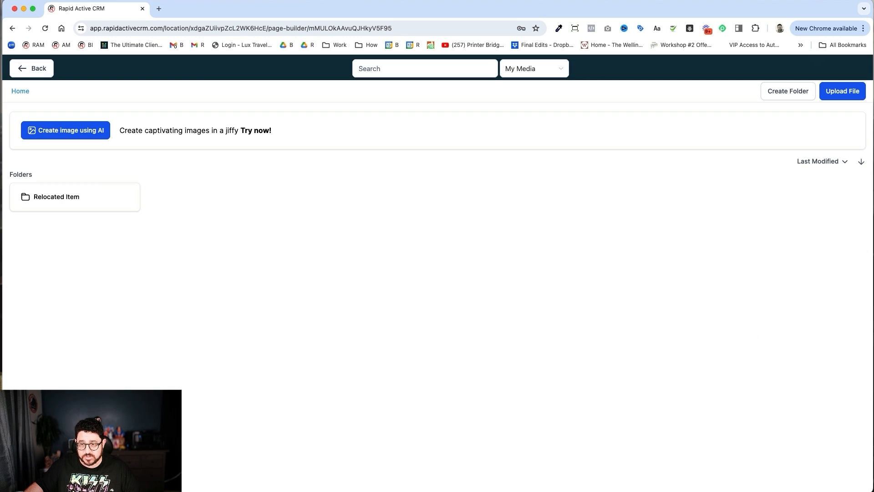
pyautogui.click(847, 97)
pyautogui.click(244, 310)
pyautogui.press('space')
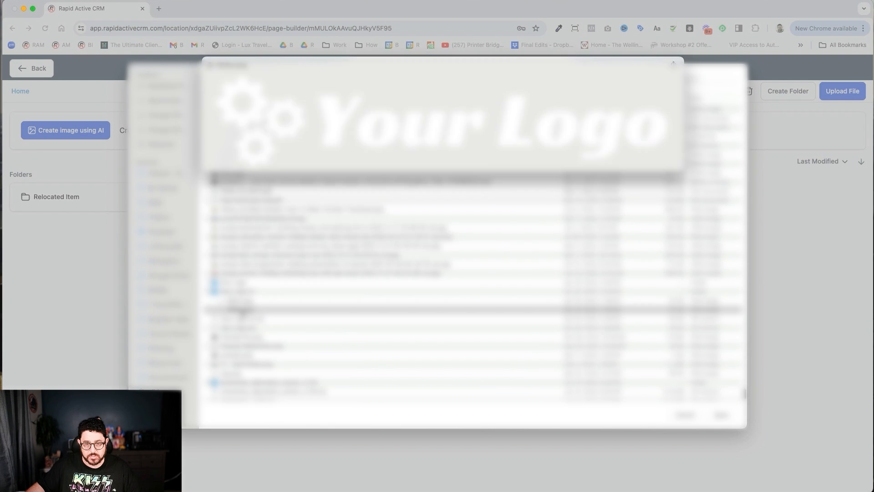
pyautogui.press('space')
pyautogui.click(722, 414)
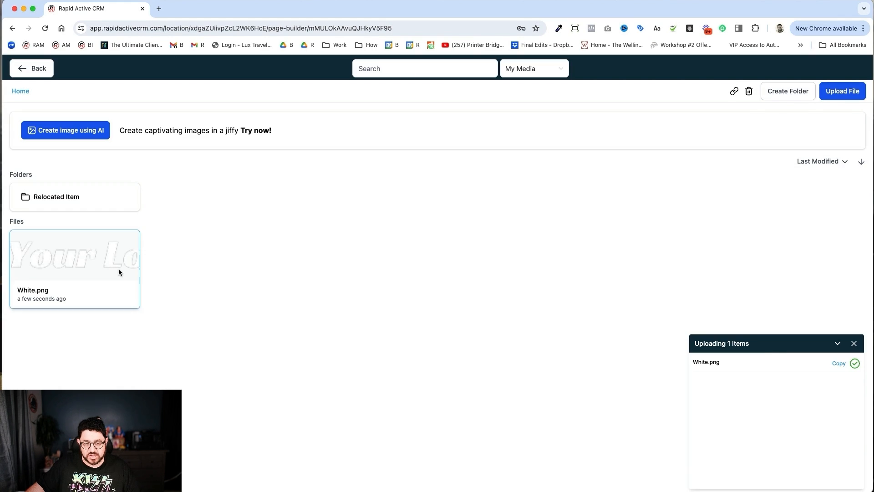
pyautogui.click(120, 272)
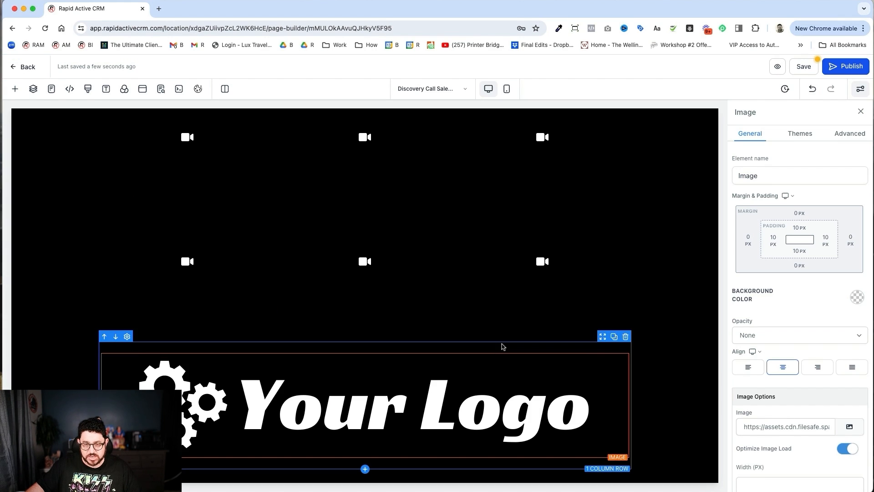
pyautogui.scroll(-3, 786, 384)
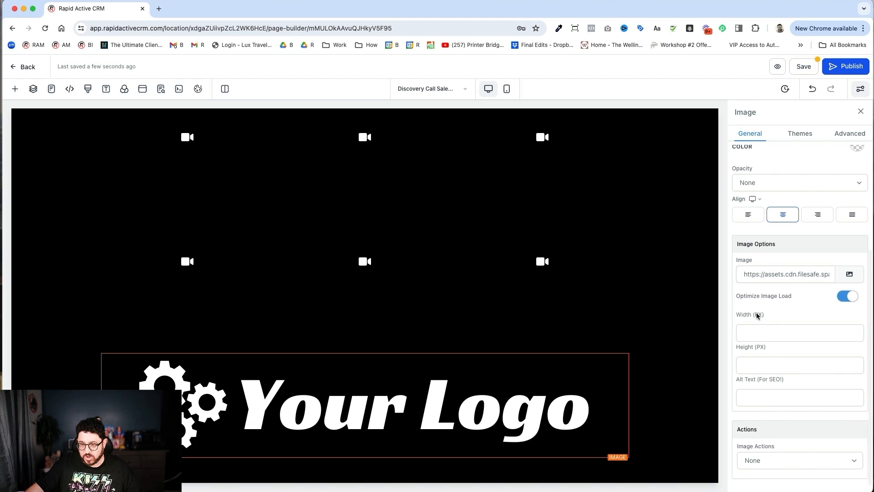
# - Set the footer logo's width to 250 px and add a paragraph element directly below it
pyautogui.click(754, 328)
pyautogui.write('250')
pyautogui.click(15, 89)
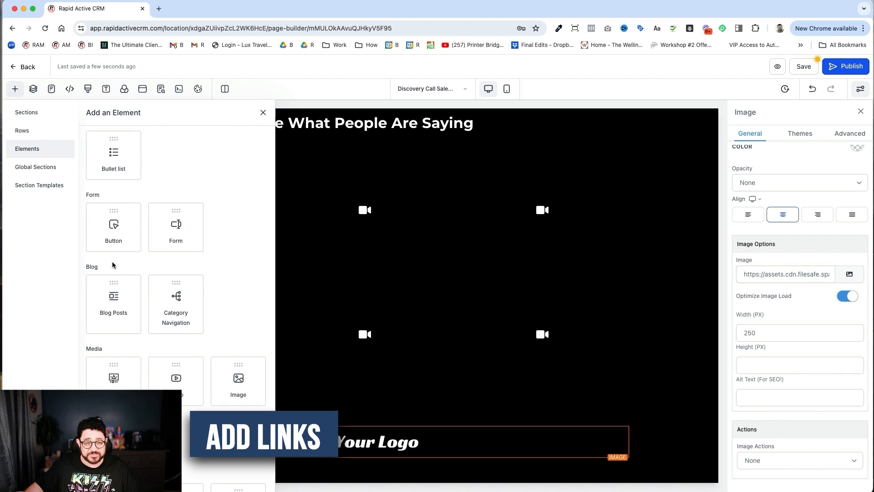
pyautogui.scroll(2, 158, 243)
pyautogui.moveTo(234, 196); pyautogui.dragTo(386, 444)
# - Color the footer paragraph white and replace its placeholder text with "© 2024 Your Business | Terms & Conditions | Privacy Policy"
pyautogui.scroll(-4, 788, 444)
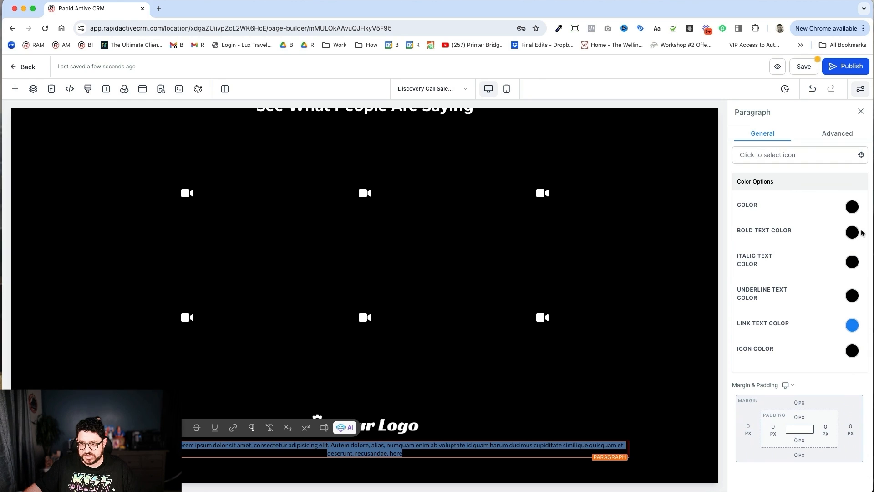
pyautogui.click(852, 207)
pyautogui.click(778, 227)
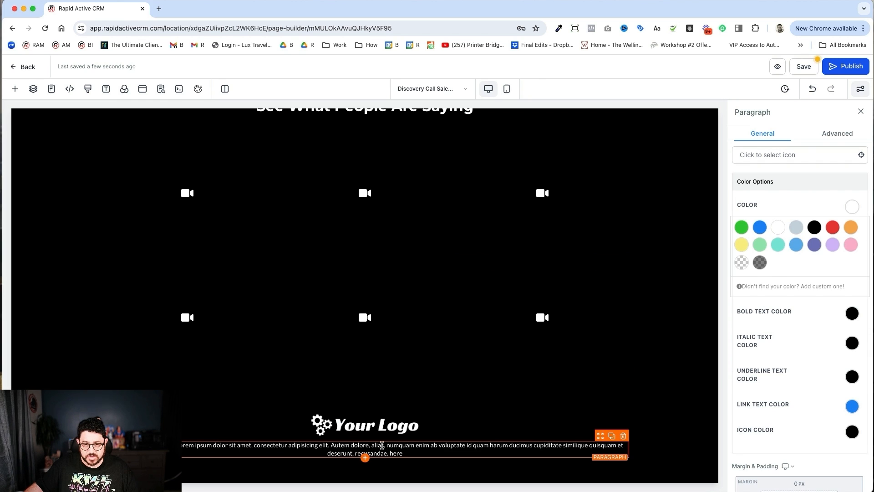
pyautogui.rightClick(381, 447)
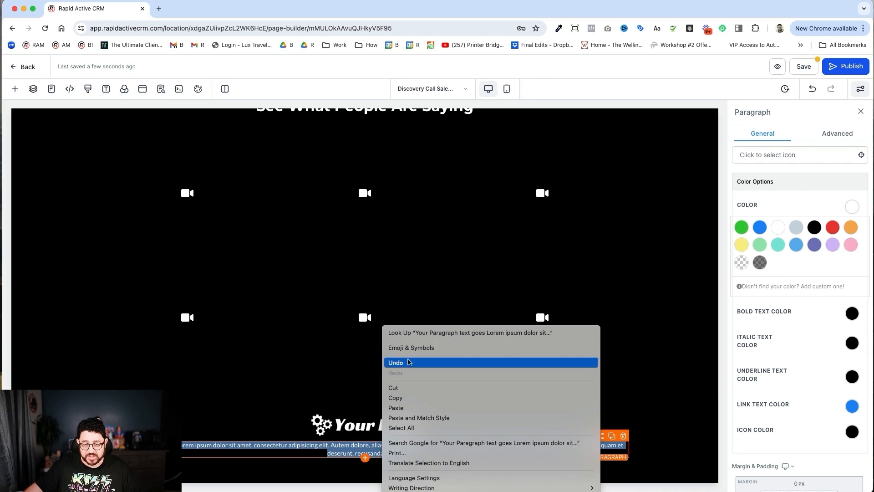
pyautogui.click(359, 422)
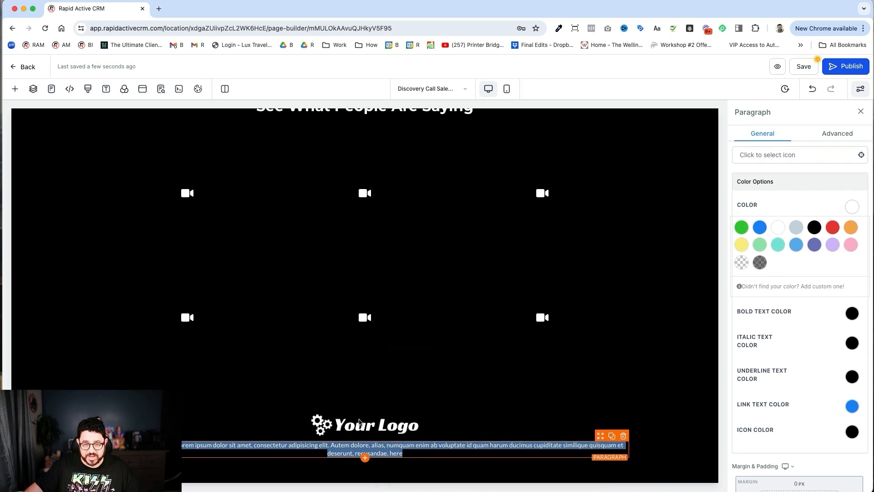
pyautogui.rightClick(395, 449)
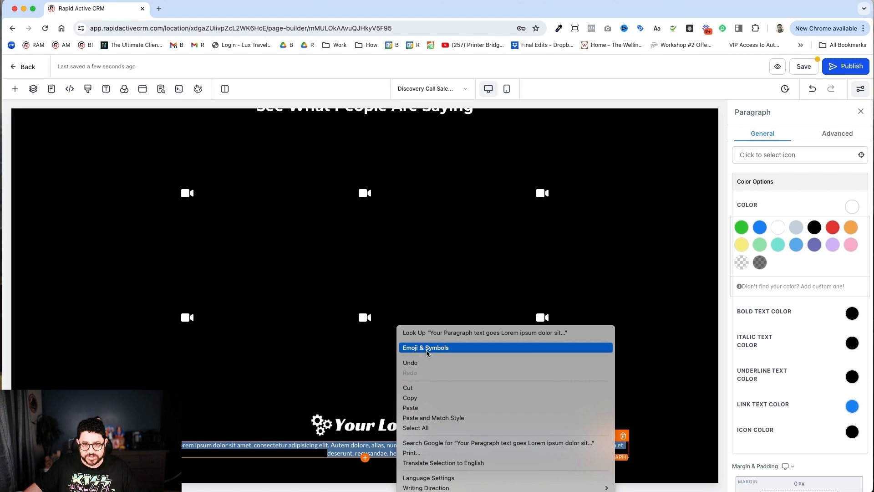
pyautogui.click(427, 348)
pyautogui.click(376, 317)
pyautogui.write('2')
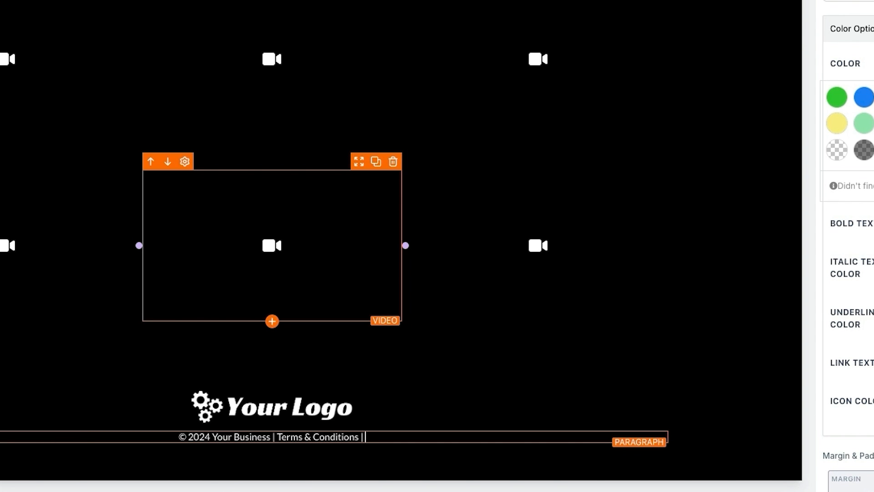
pyautogui.write('acy Policy')
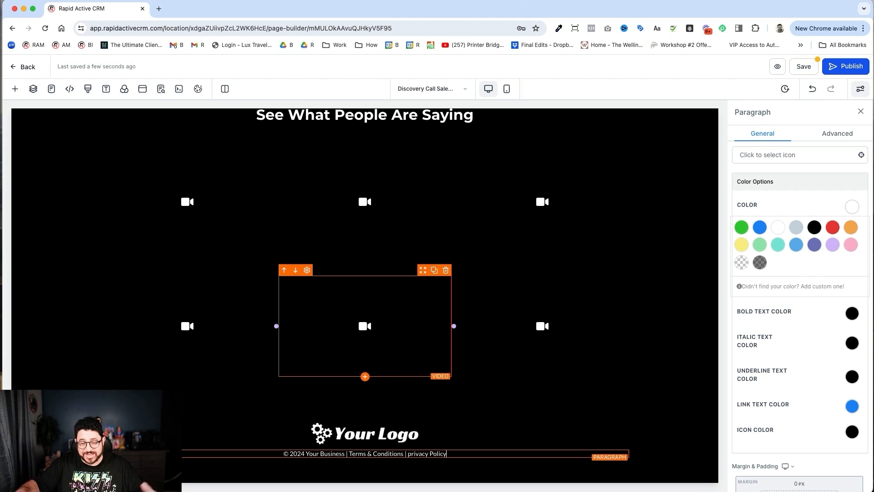
pyautogui.click(407, 454)
pyautogui.write('P')
pyautogui.press('Delete')
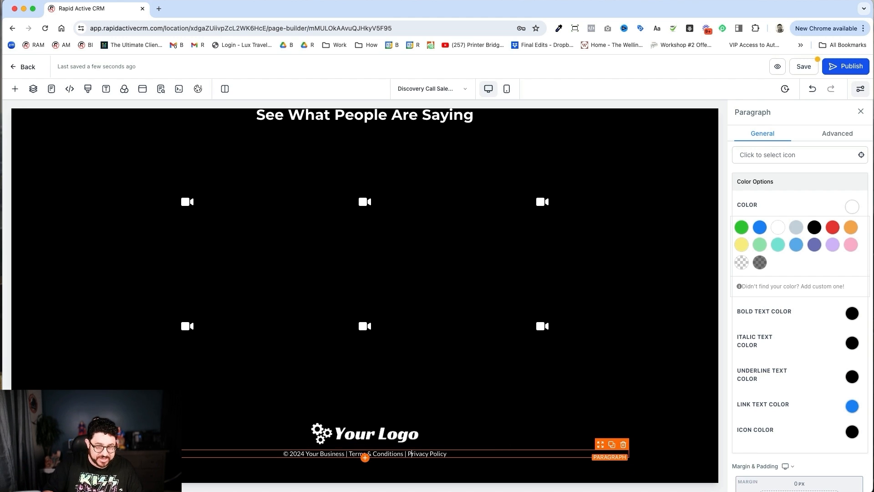
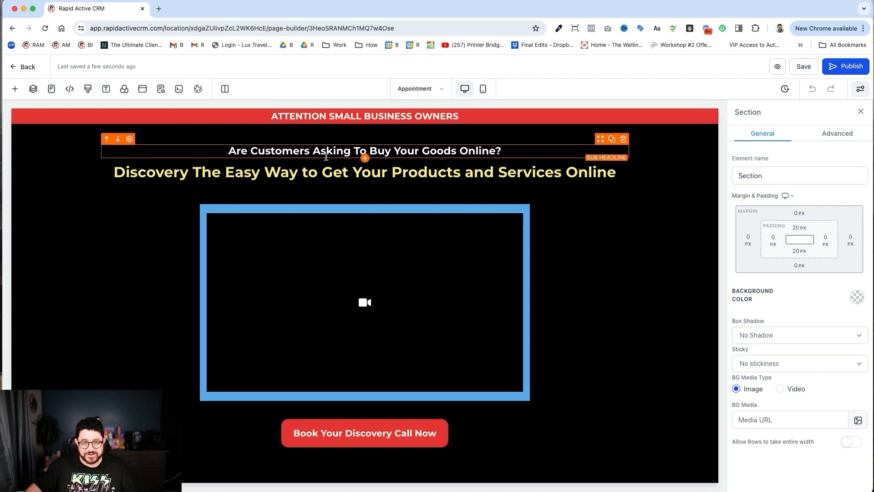
# - On the Appointment page, place the sub-headline below the yellow headline and change its text to "Book Your Appointment"
pyautogui.tripleClick(335, 173)
pyautogui.click(498, 151)
pyautogui.click(489, 171)
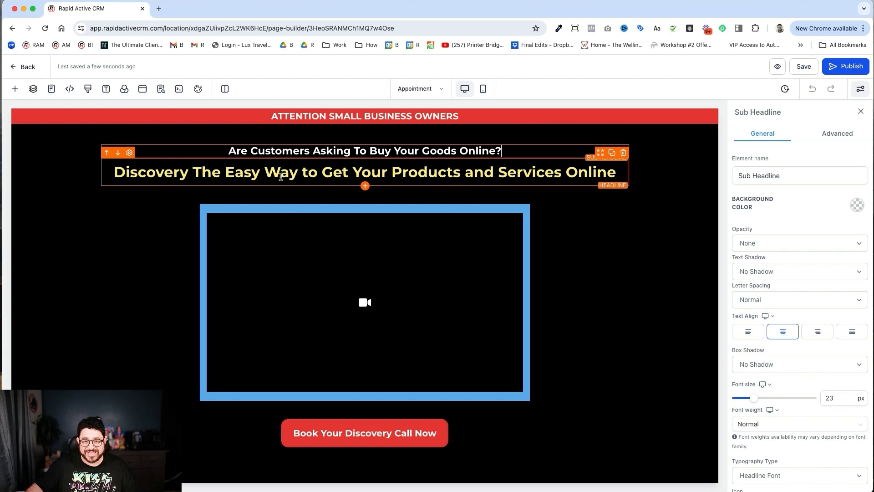
pyautogui.click(711, 139)
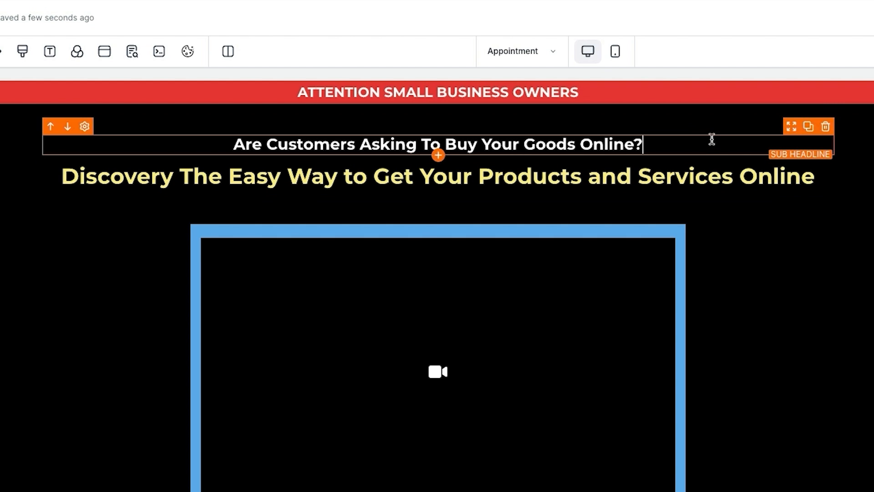
pyautogui.click(807, 128)
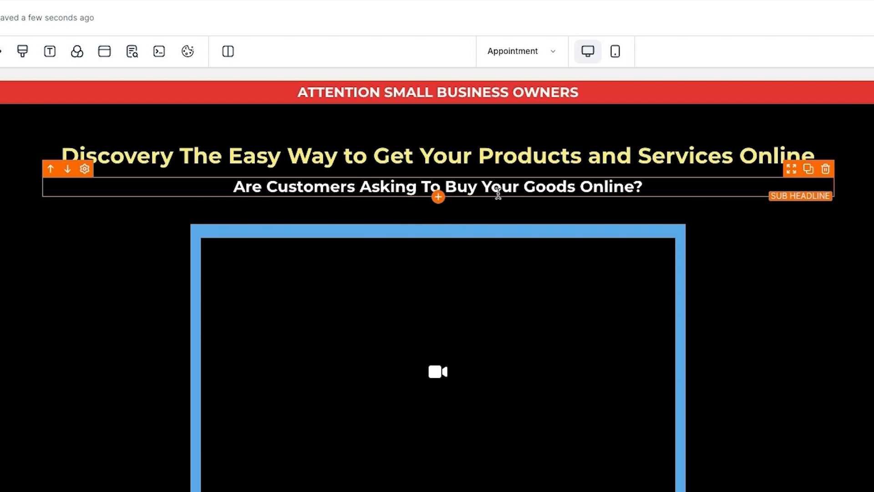
pyautogui.tripleClick(500, 188)
pyautogui.write('Book Your Appointment')
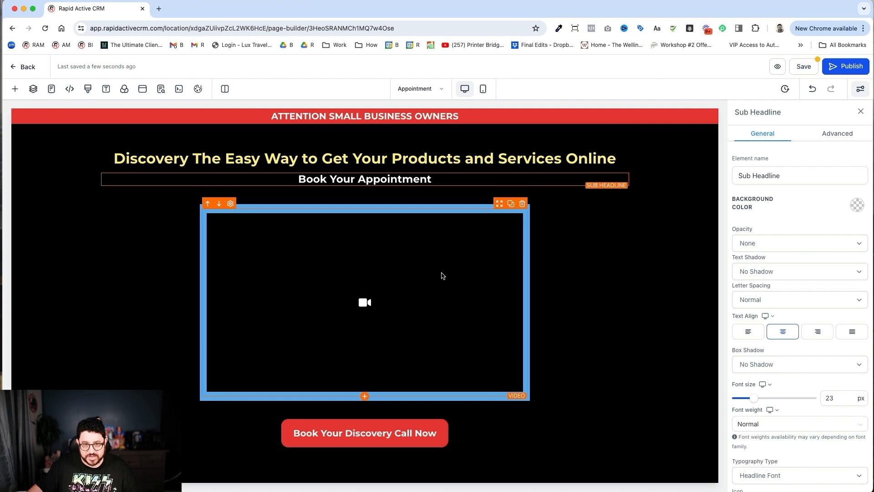
# - Delete the blue-framed video element and make its column's background transparent
pyautogui.click(442, 275)
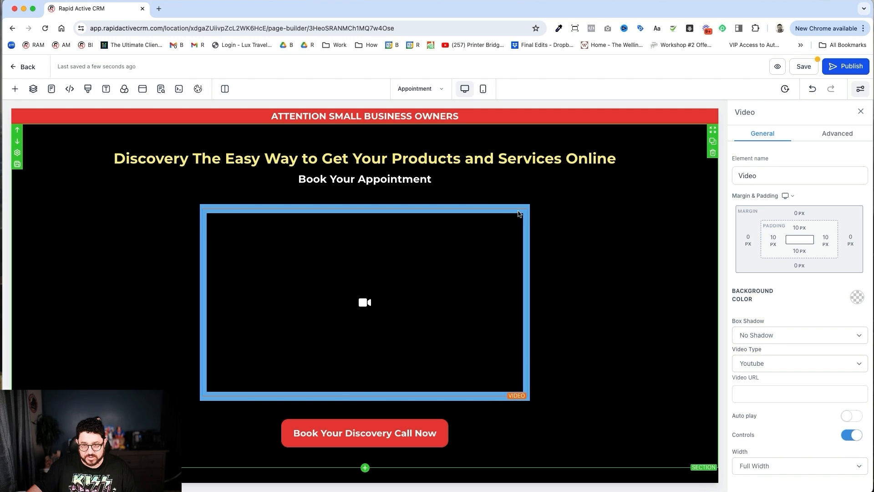
pyautogui.click(521, 204)
pyautogui.click(435, 214)
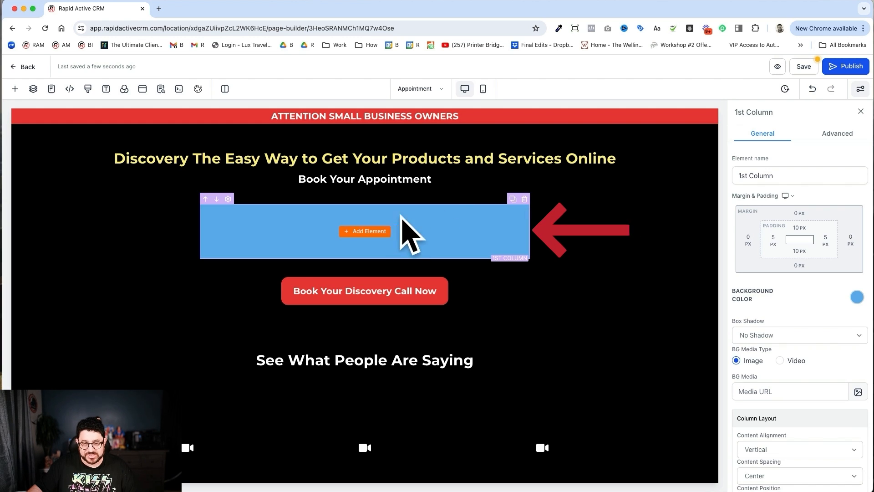
pyautogui.click(858, 298)
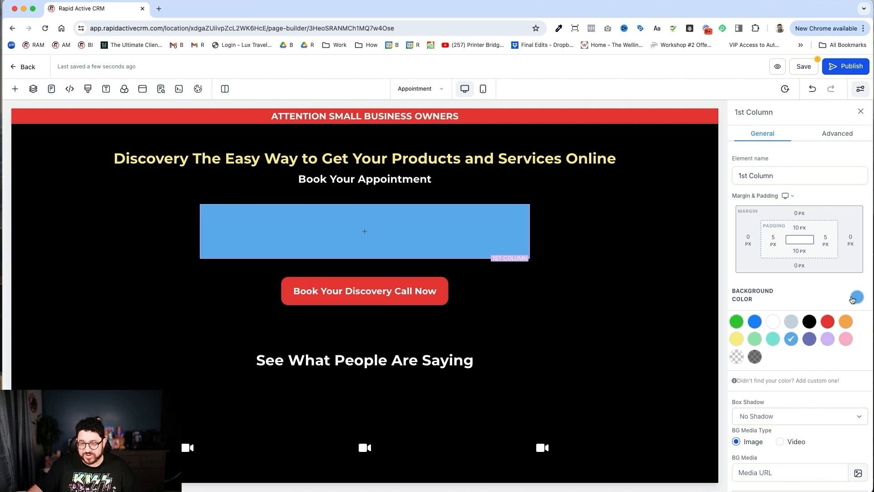
pyautogui.click(736, 357)
# - Add a calendar element to the empty column and assign the Discovery Call calendar to it
pyautogui.click(364, 232)
pyautogui.click(158, 140)
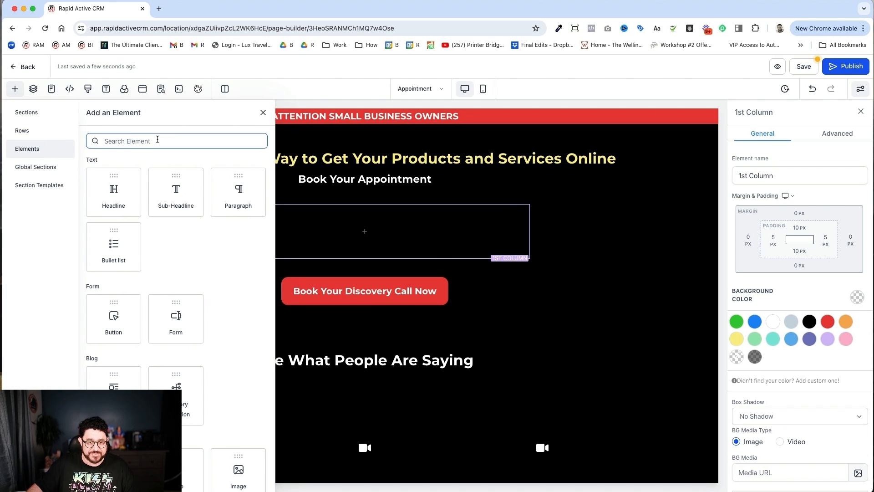
pyautogui.write('cale')
pyautogui.click(124, 195)
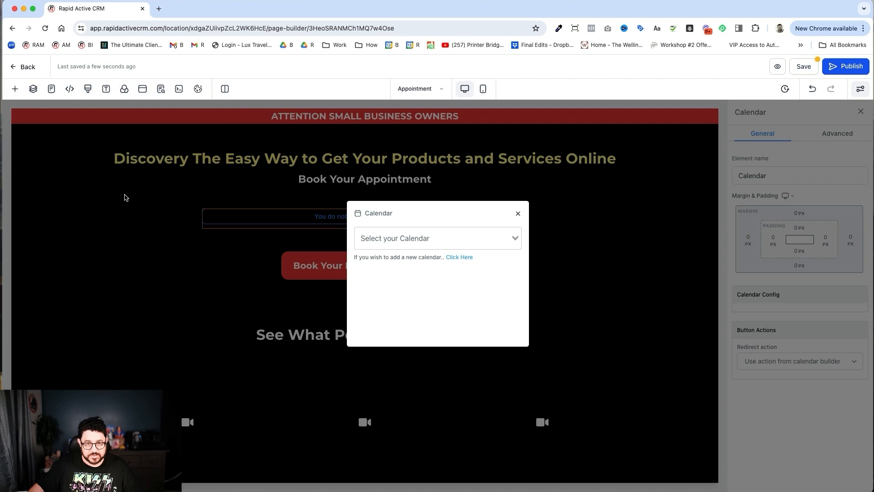
pyautogui.click(482, 240)
pyautogui.click(401, 255)
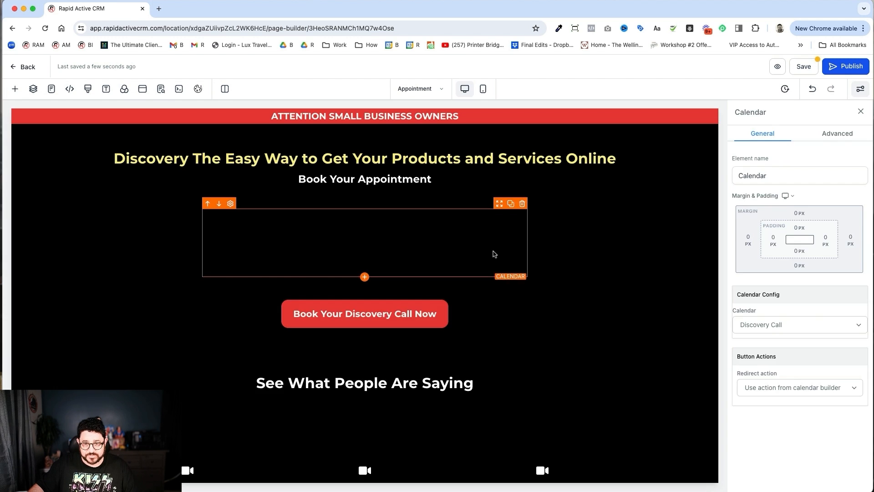
# - Widen the calendar's one-column row to 100 and set its top padding to 0 px
pyautogui.scroll(-2, 417, 267)
pyautogui.scroll(1, 415, 262)
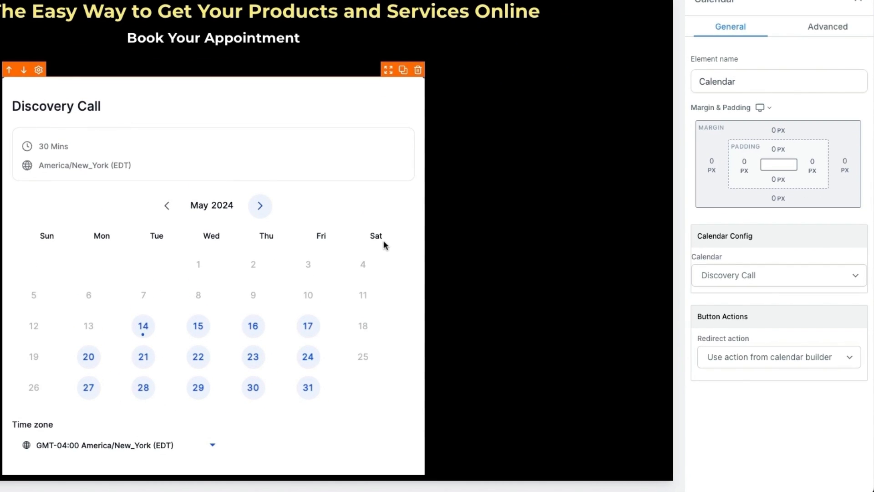
pyautogui.click(360, 74)
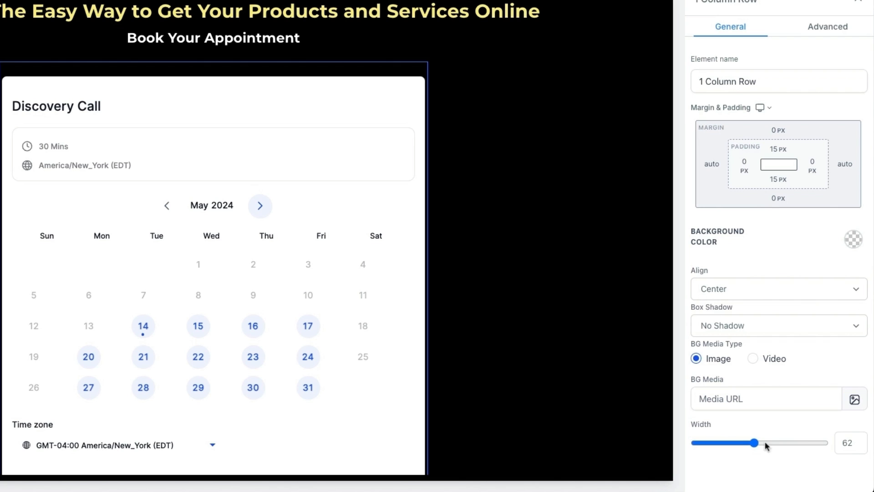
pyautogui.moveTo(765, 441); pyautogui.dragTo(842, 445)
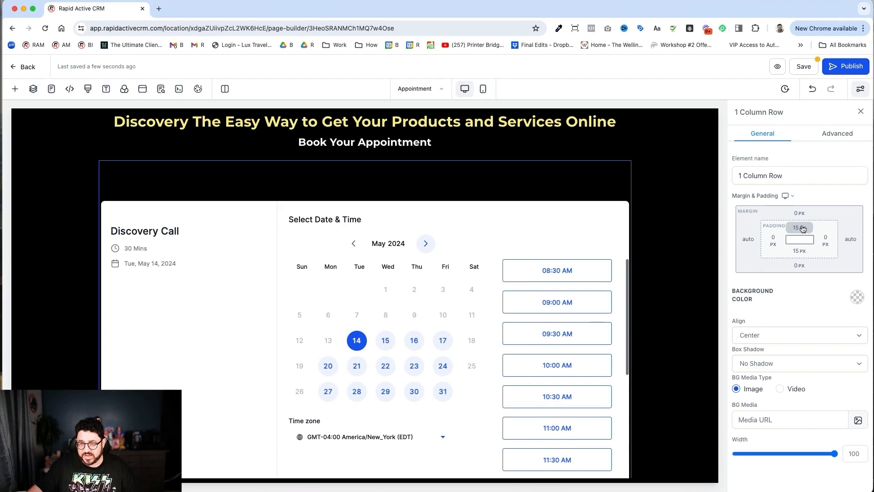
pyautogui.click(778, 149)
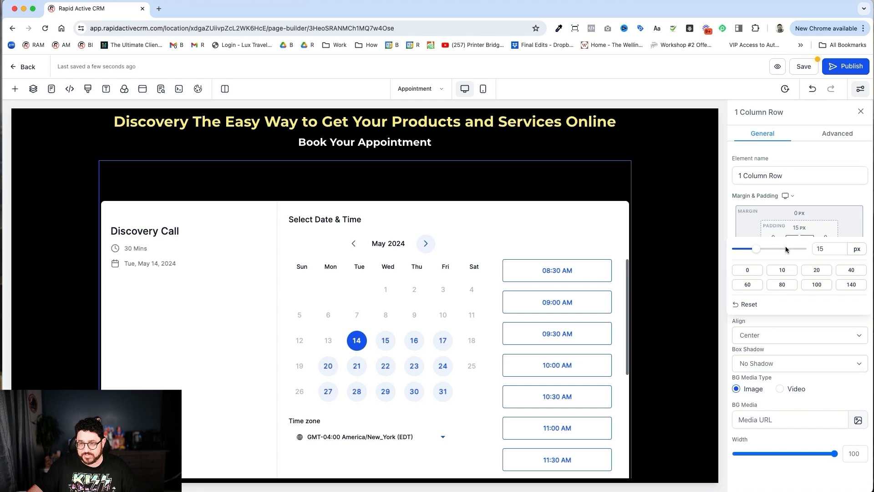
pyautogui.click(747, 270)
# - Delete the row containing the "Book Your Discovery Call Now" button below the calendar
pyautogui.scroll(-6, 636, 254)
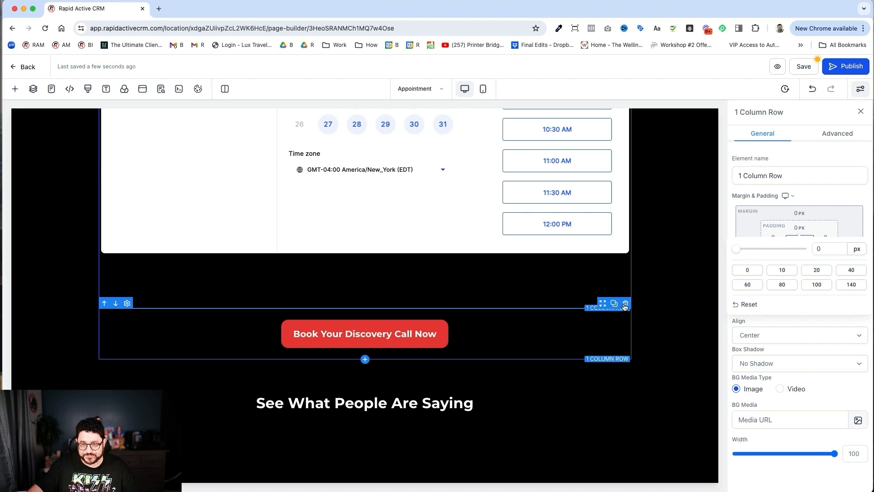
pyautogui.click(625, 304)
pyautogui.scroll(7, 644, 307)
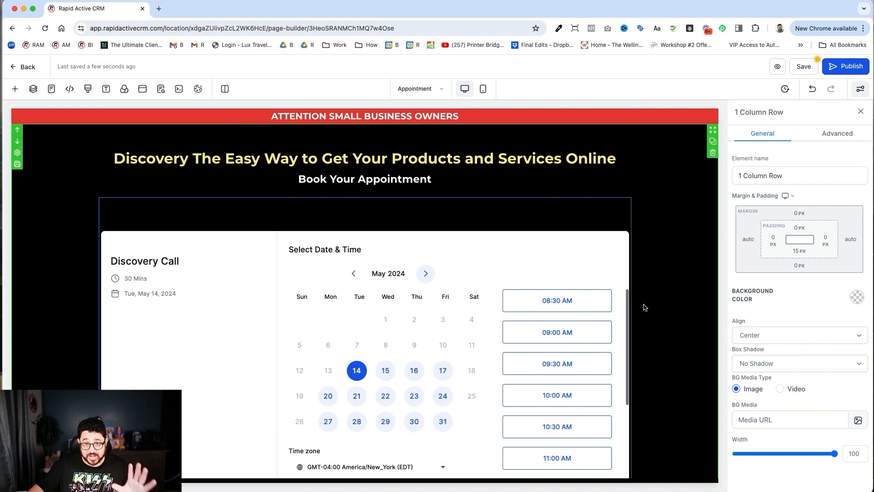
# - Save the page and change its SEO meta title to "Appointment"
pyautogui.scroll(-7, 644, 307)
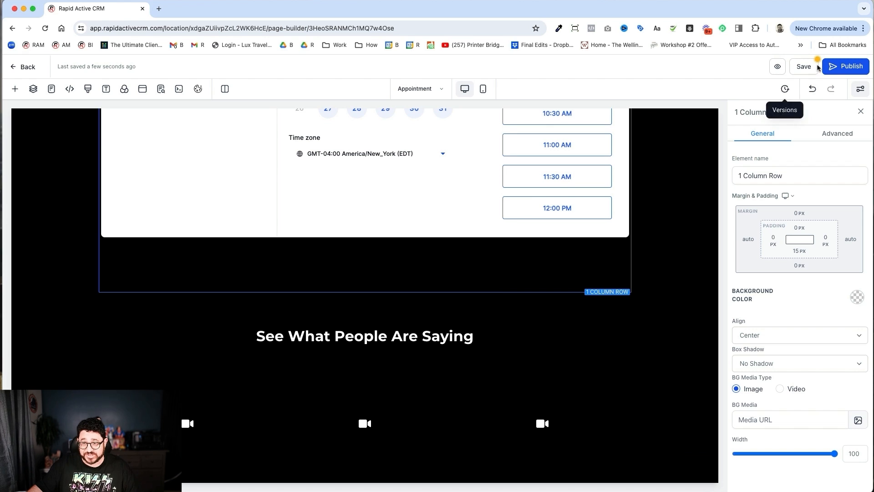
pyautogui.click(811, 71)
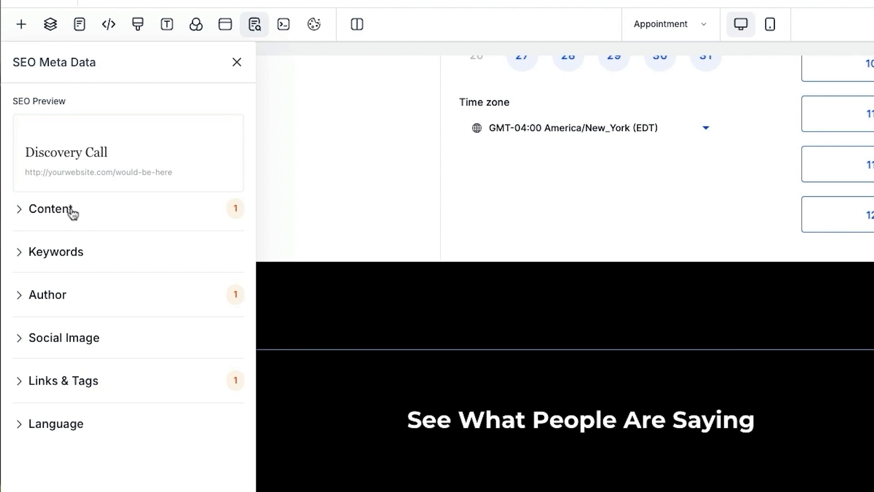
pyautogui.click(46, 205)
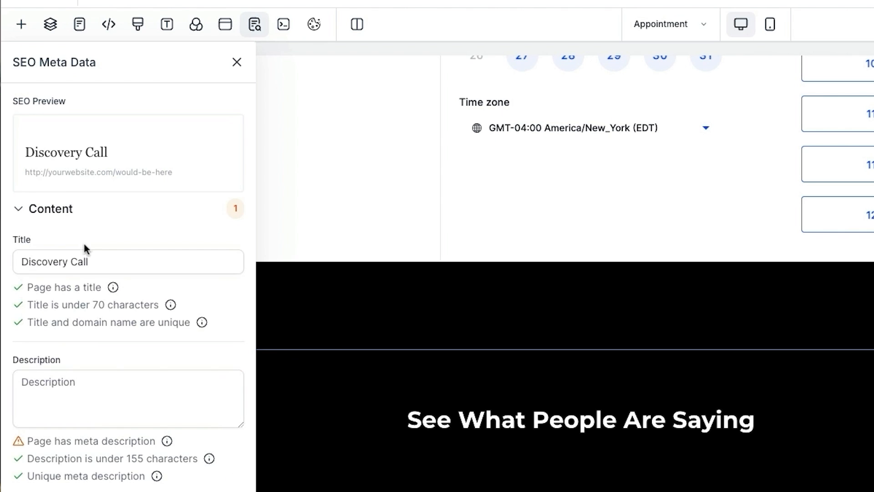
pyautogui.tripleClick(66, 237)
pyautogui.write('Appointment')
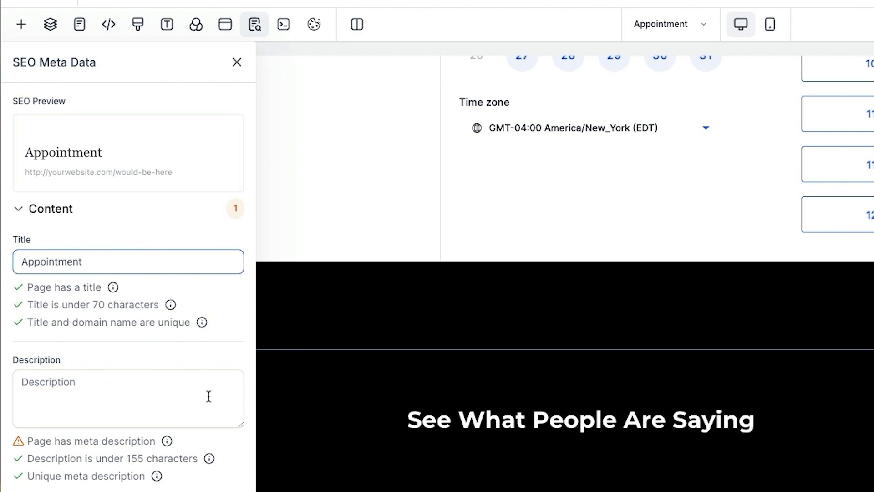
pyautogui.click(237, 62)
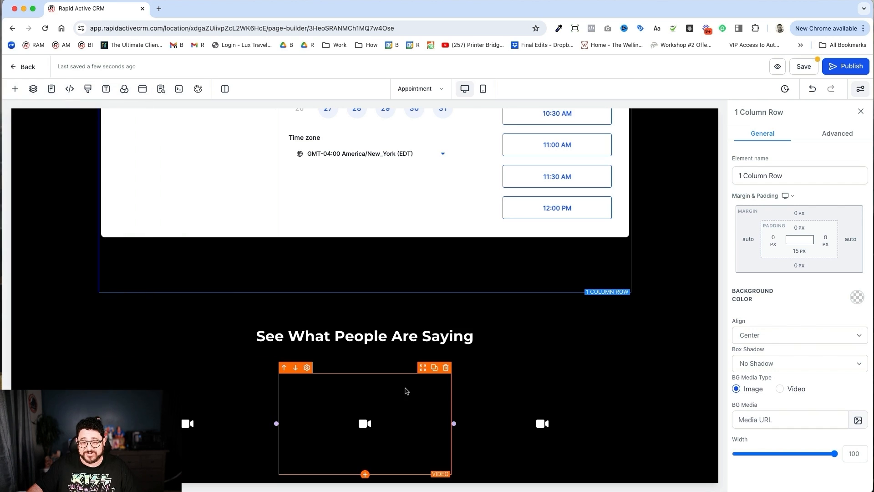
# - Save the Appointment page and return to the Discovery Call funnel's steps
pyautogui.scroll(7, 405, 390)
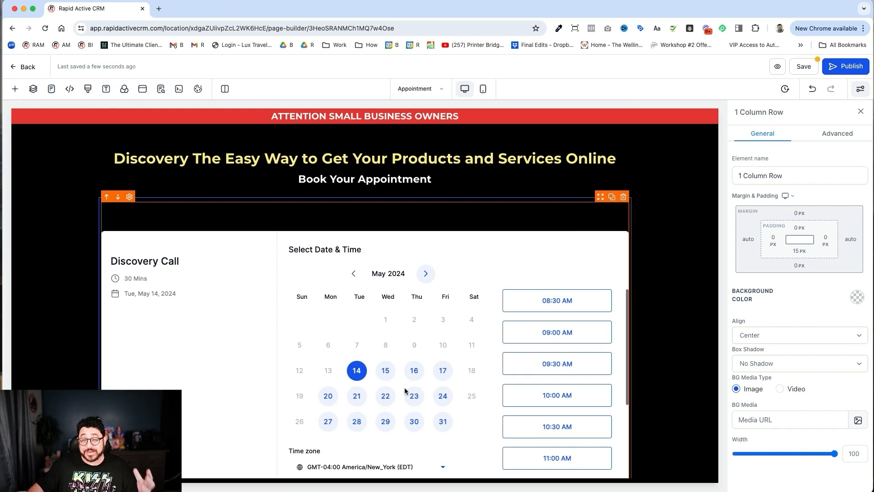
pyautogui.click(809, 67)
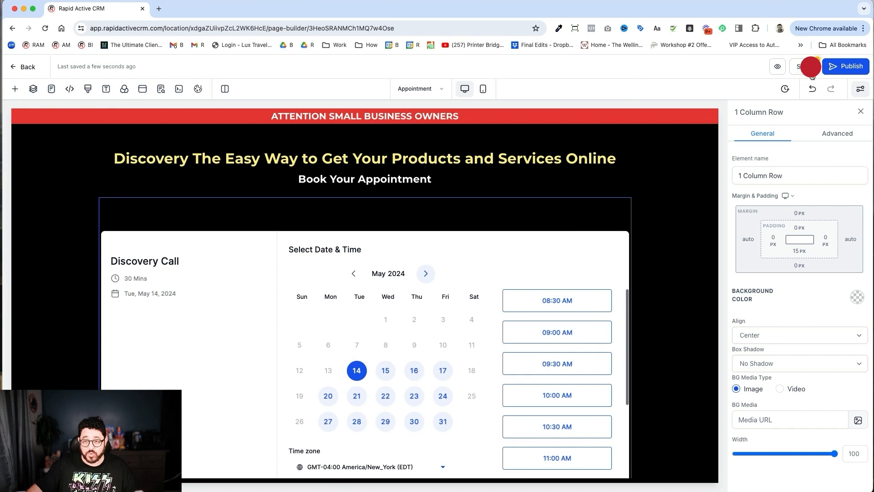
pyautogui.click(27, 69)
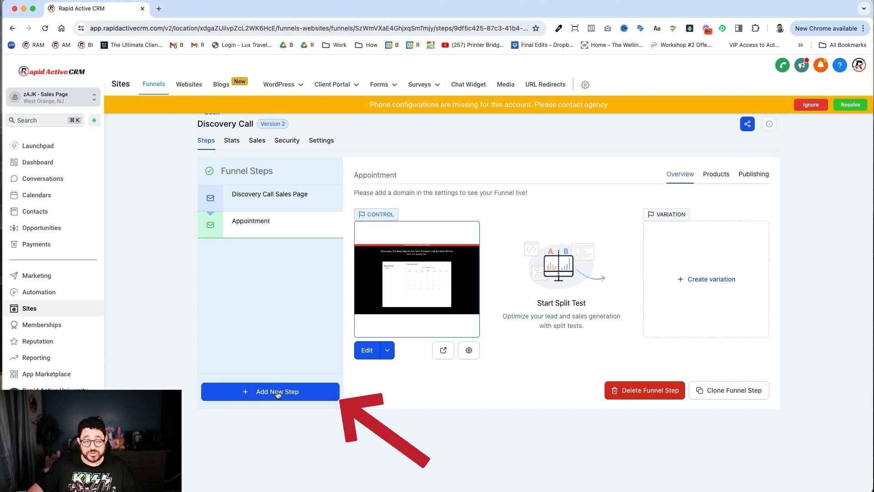
# - Add a funnel step named "Thank You Page" with a path beginning with "thank"
pyautogui.click(276, 392)
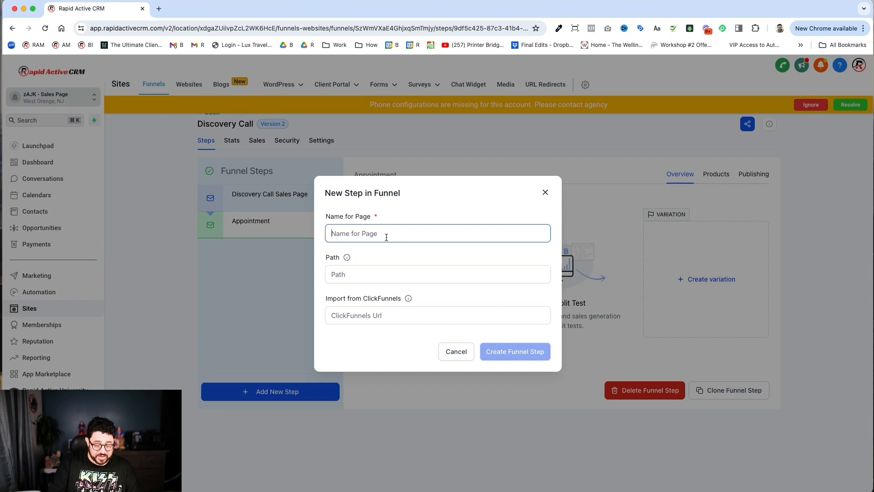
pyautogui.write('Thank You Page')
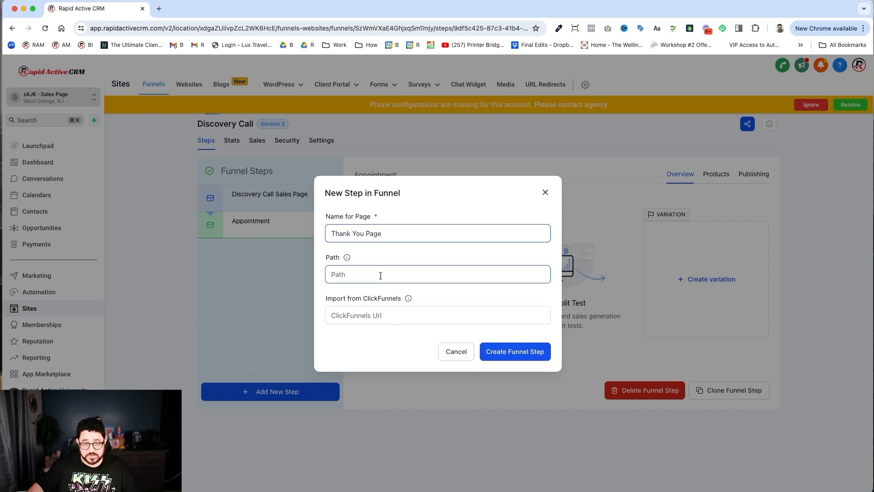
pyautogui.click(381, 275)
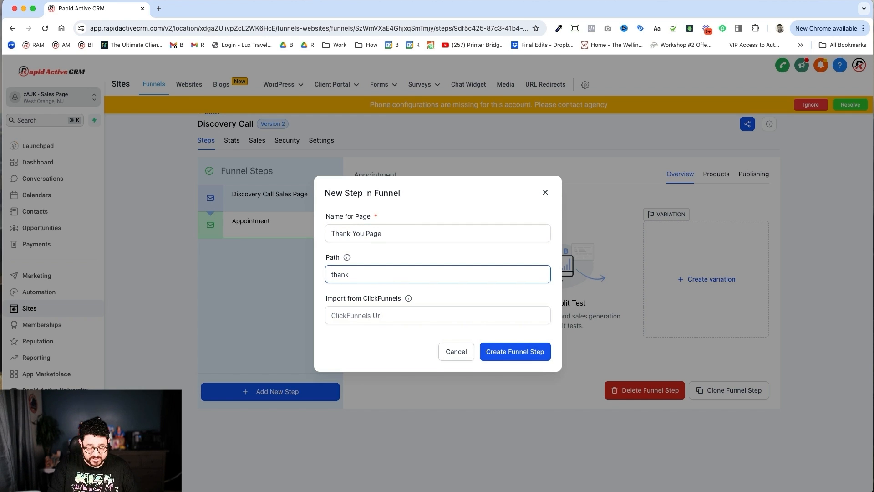
pyautogui.click(526, 353)
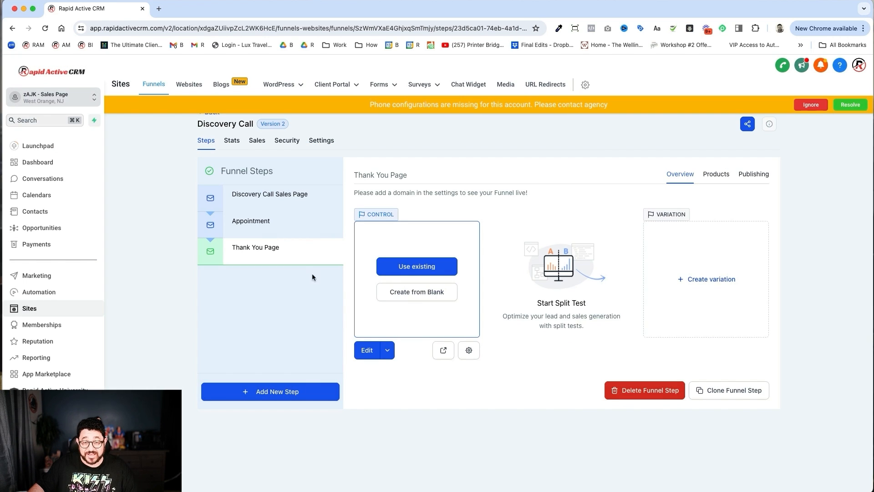
# - Import the existing Appointment page from the Discovery Call funnel as the content of the Thank You Page
pyautogui.click(422, 268)
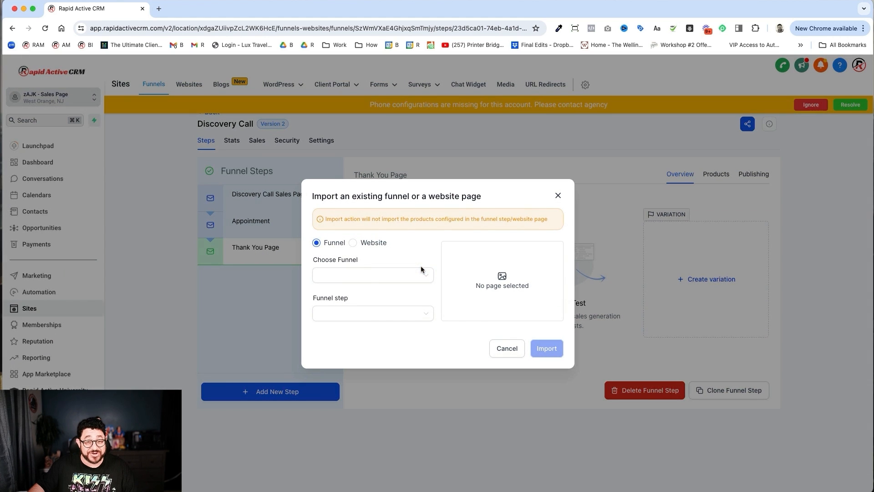
pyautogui.click(406, 277)
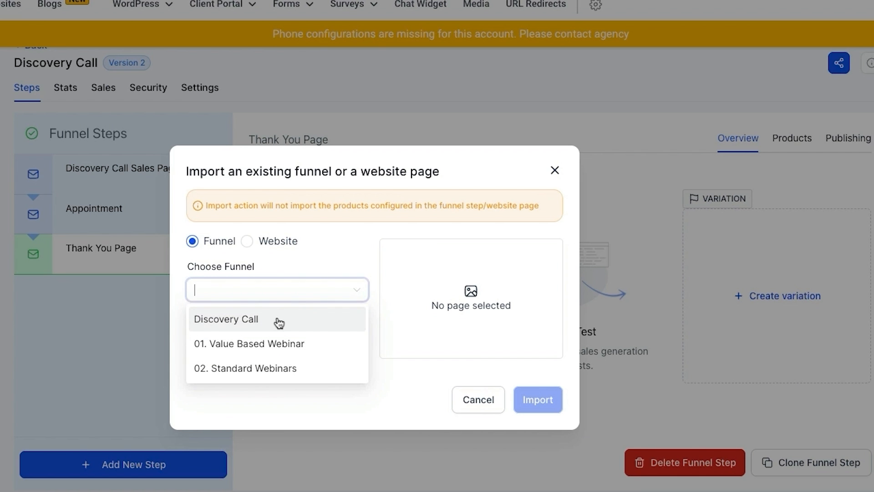
pyautogui.click(279, 323)
pyautogui.click(282, 345)
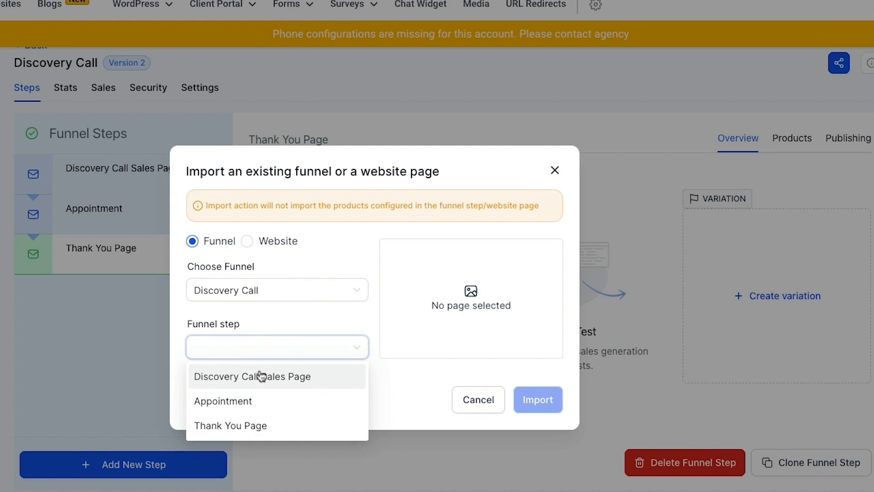
pyautogui.click(265, 401)
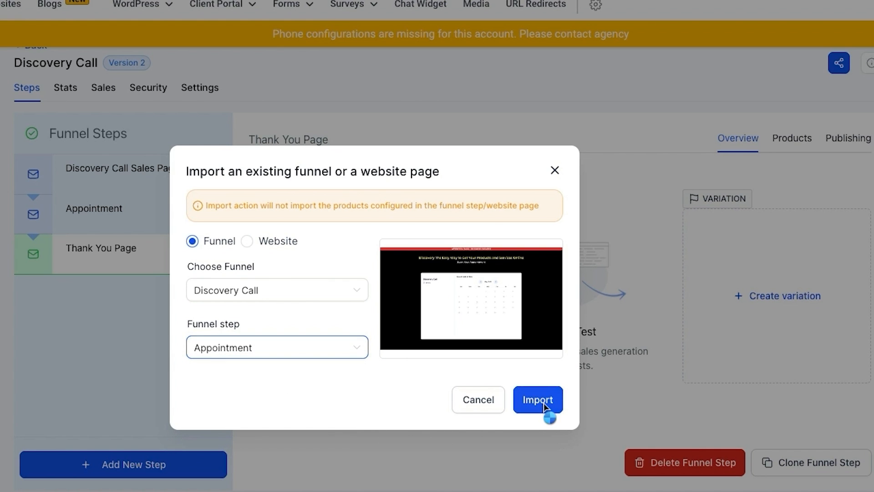
pyautogui.click(542, 400)
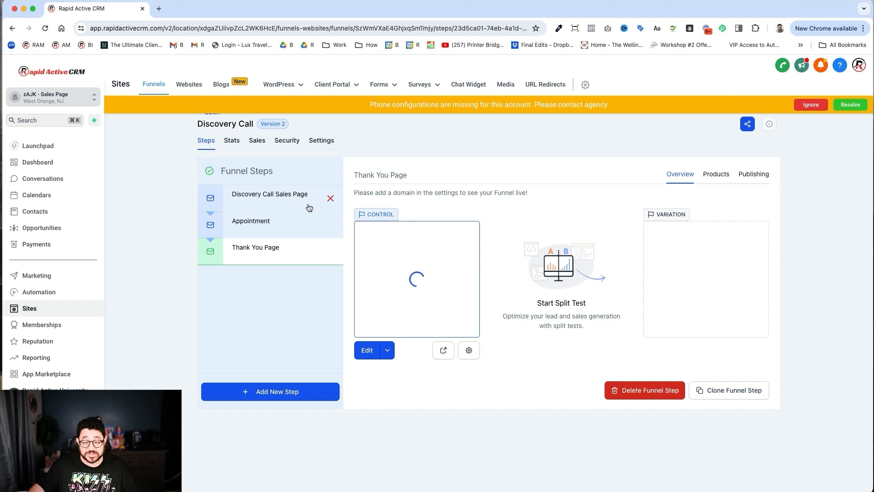
# - Open the Thank You Page for editing and delete the calendar together with its emptied container
pyautogui.click(387, 350)
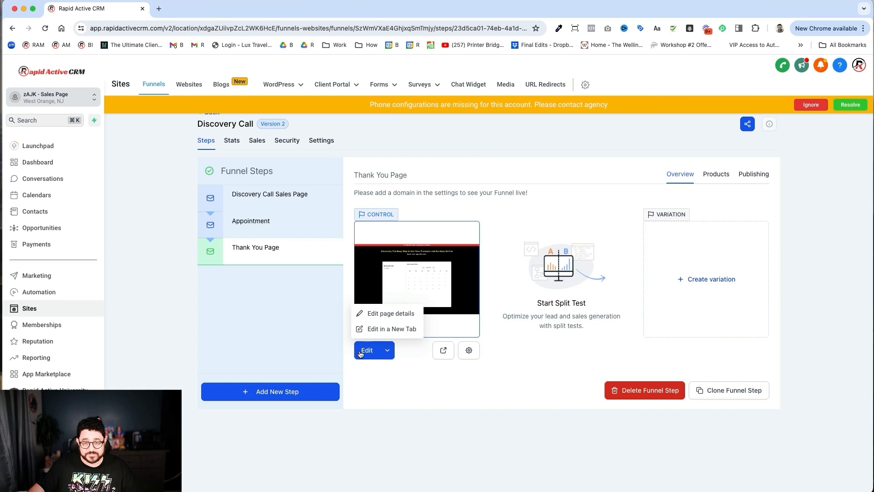
pyautogui.click(366, 350)
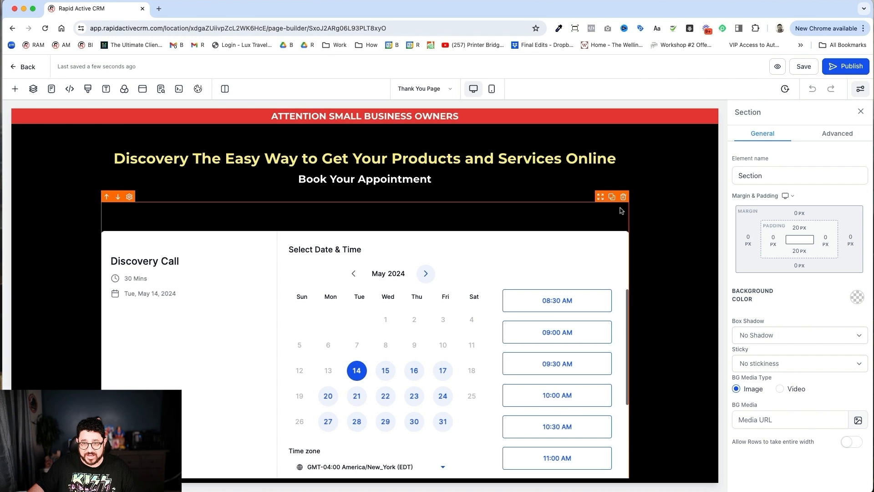
pyautogui.click(622, 199)
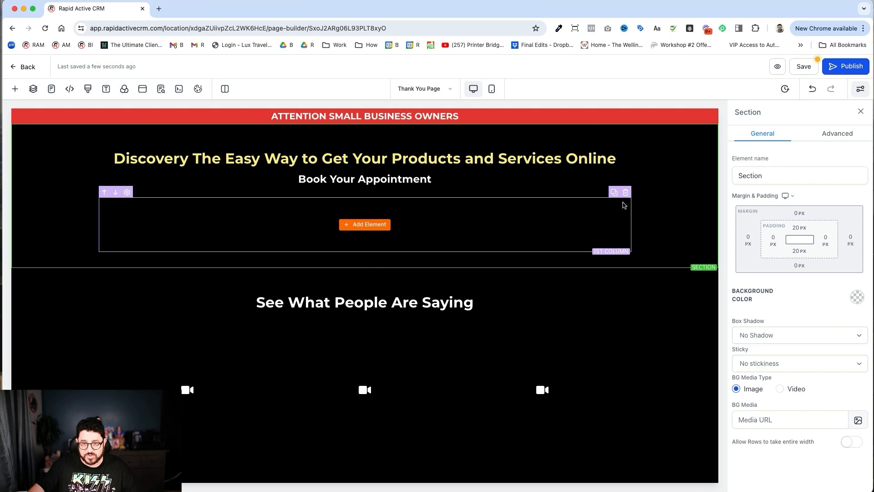
pyautogui.click(625, 192)
# - Replace the main headline with "Your Appointment Is Booked" and delete the "See What People Are Saying" testimonials section
pyautogui.click(493, 161)
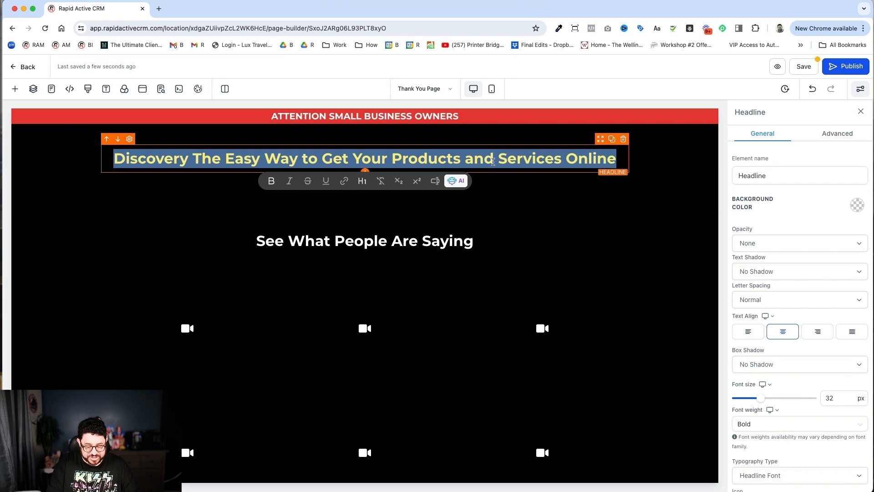
pyautogui.write('Your Appointment Is Booked')
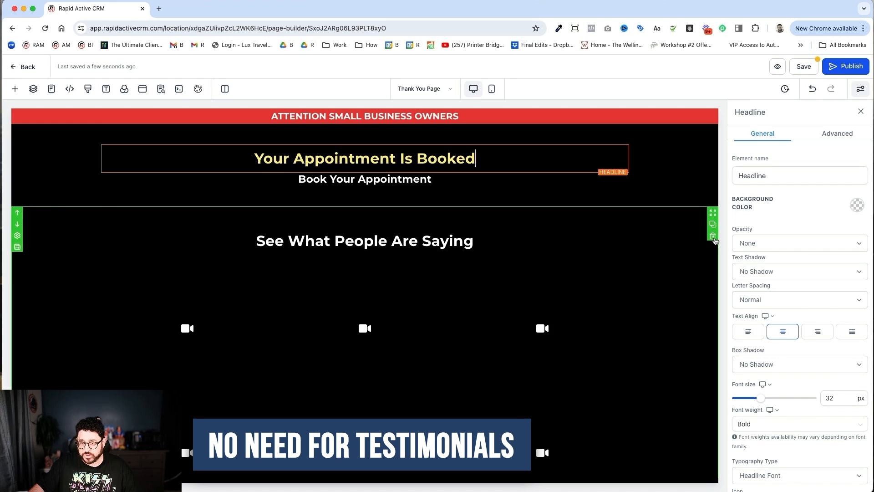
pyautogui.click(713, 235)
# - Insert a one-column row below the "Book Your Appointment" sub-headline and add a Video element to it
pyautogui.click(436, 179)
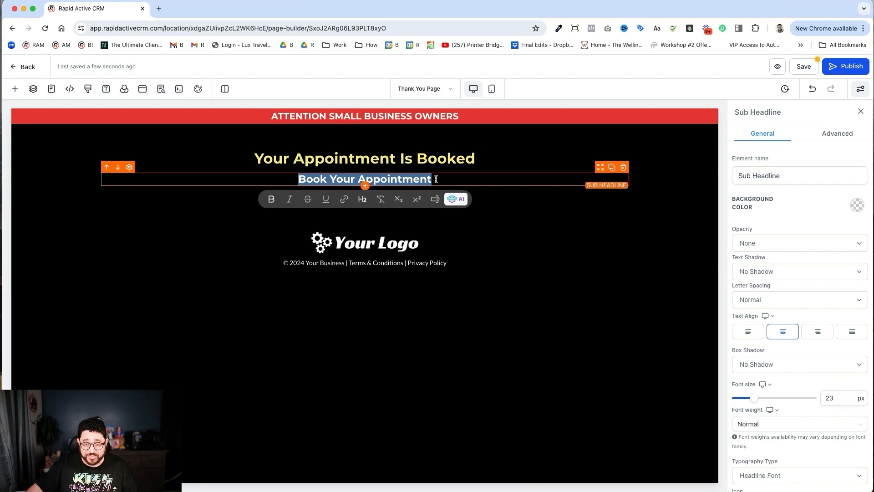
pyautogui.click(537, 194)
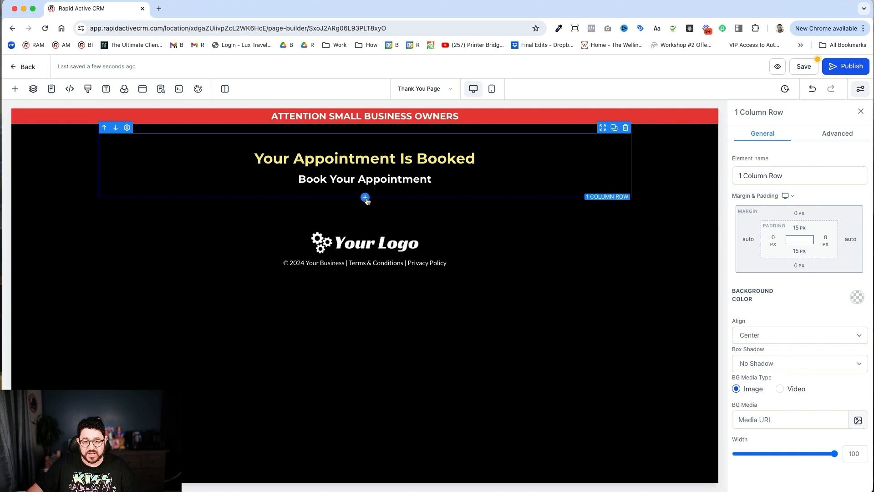
pyautogui.click(365, 198)
pyautogui.click(138, 164)
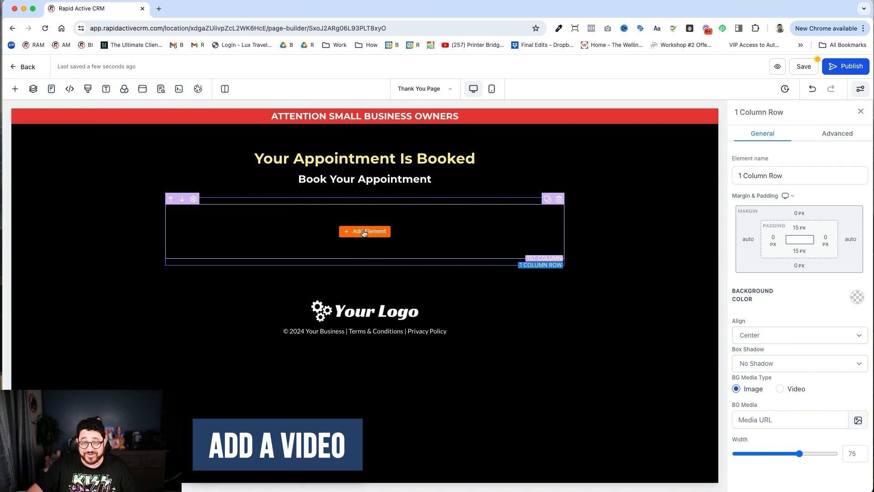
pyautogui.click(363, 231)
pyautogui.scroll(-1, 185, 244)
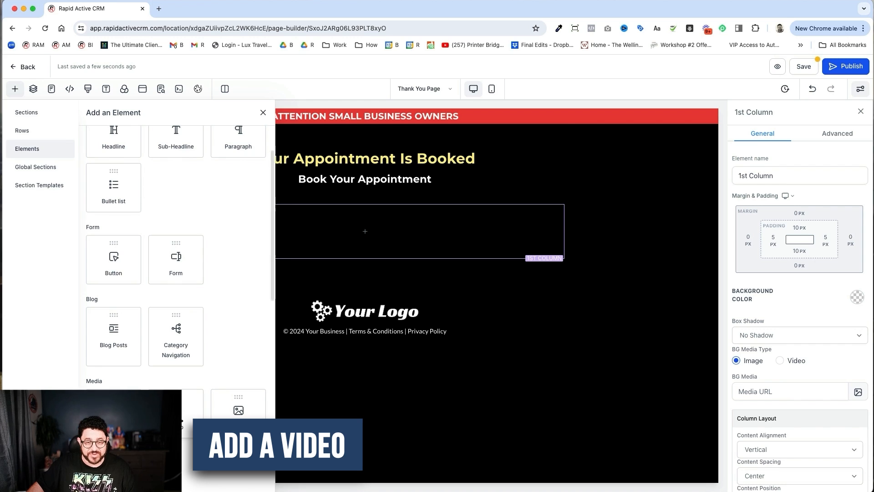
pyautogui.click(176, 411)
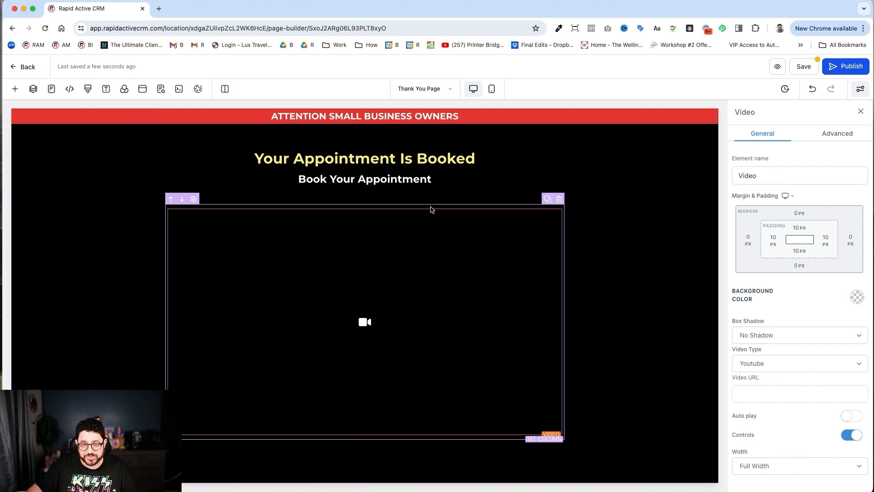
# - Give the column surrounding the video a light blue background so that it frames the player
pyautogui.click(431, 209)
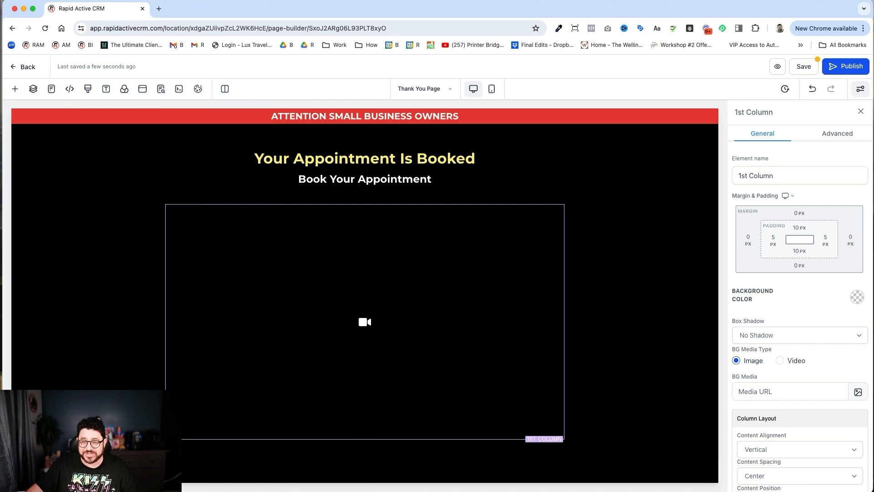
pyautogui.click(855, 298)
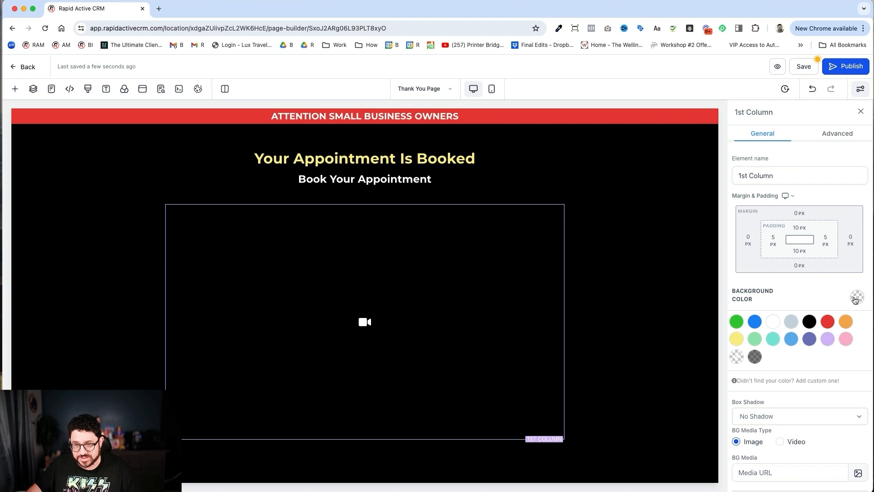
pyautogui.click(791, 339)
pyautogui.click(420, 287)
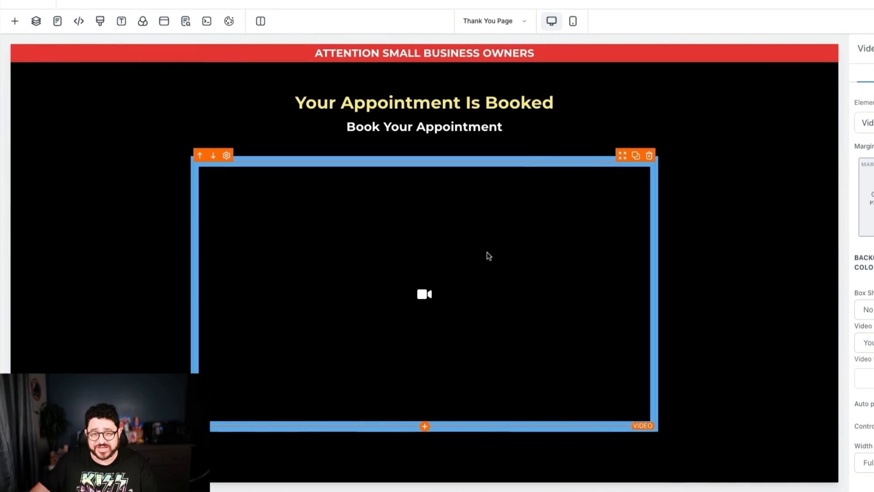
# - Insert a three-column row directly below the row containing the video
pyautogui.scroll(-2, 487, 257)
pyautogui.click(424, 371)
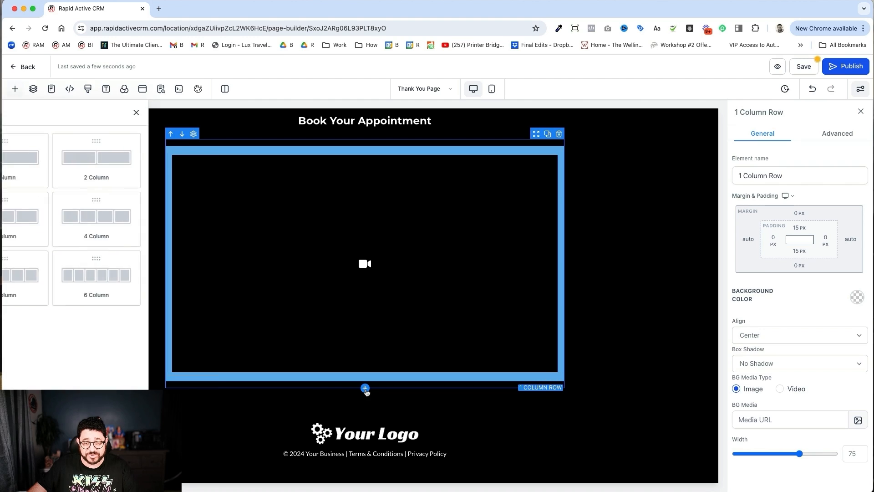
pyautogui.click(107, 229)
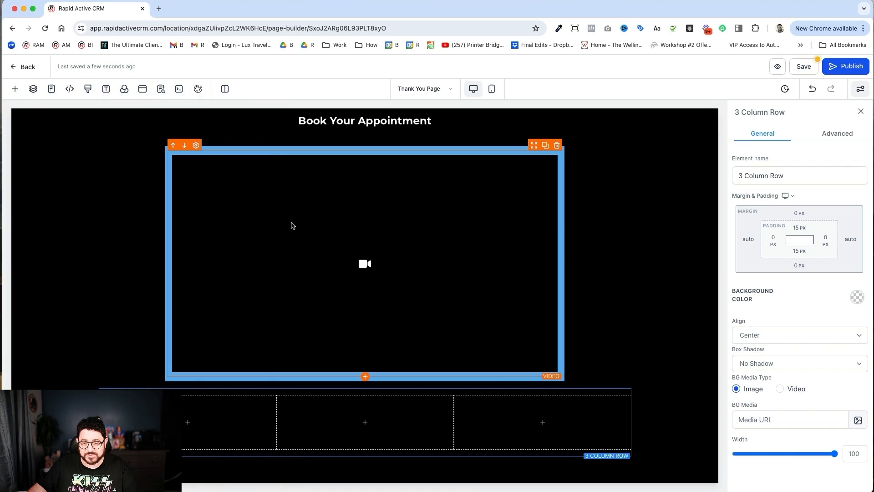
# - Add another one-column row and place it between the video and the three-column row
pyautogui.scroll(3, 242, 396)
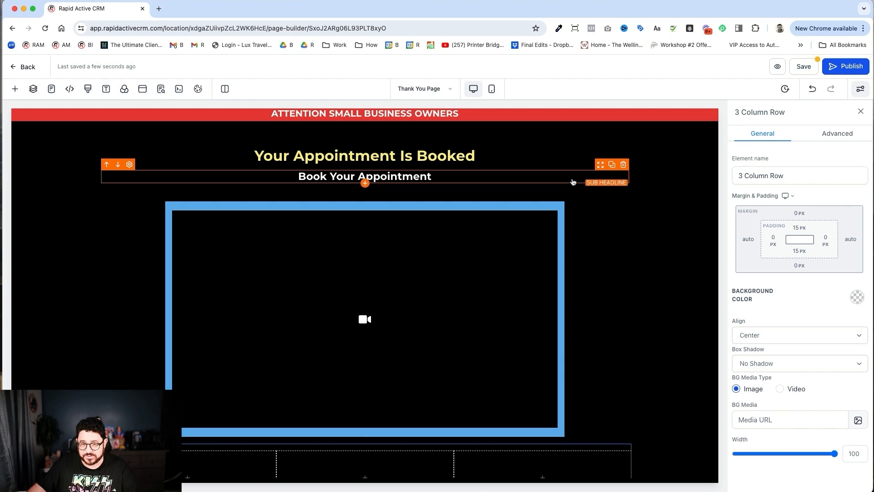
pyautogui.scroll(-3, 433, 355)
pyautogui.click(364, 398)
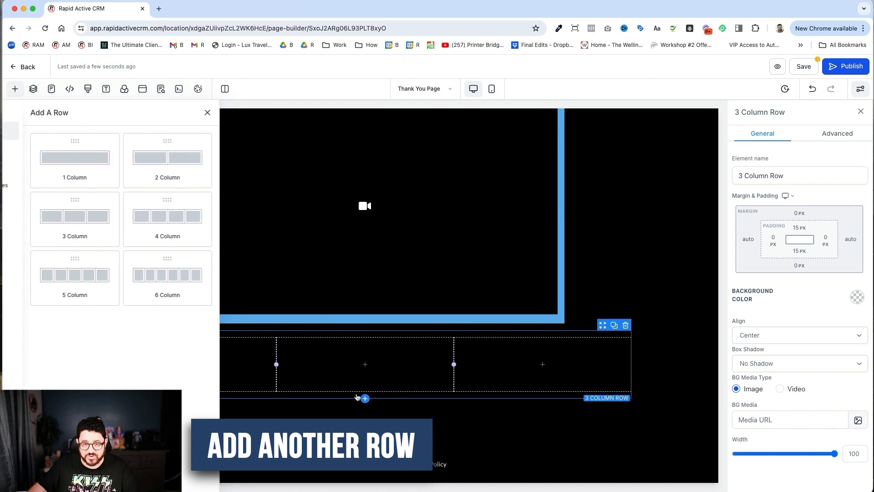
pyautogui.click(130, 160)
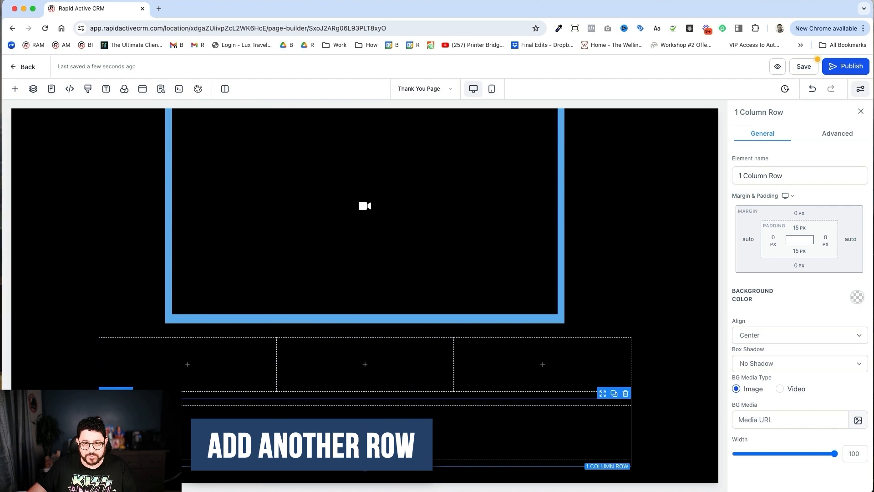
pyautogui.scroll(3, 361, 299)
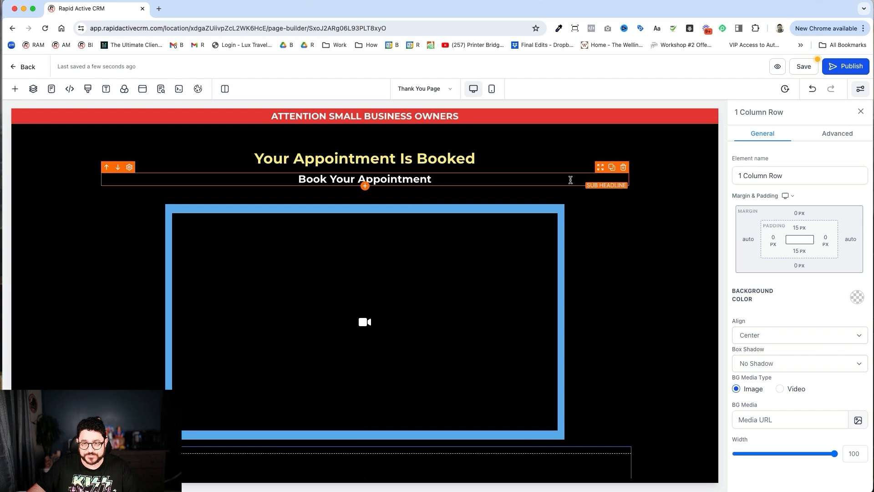
# - Move the "Book Your Appointment" sub-headline into the row below the video and change its text to "What To Have At Your Appointment"
pyautogui.moveTo(570, 180); pyautogui.dragTo(513, 341)
pyautogui.doubleClick(396, 342)
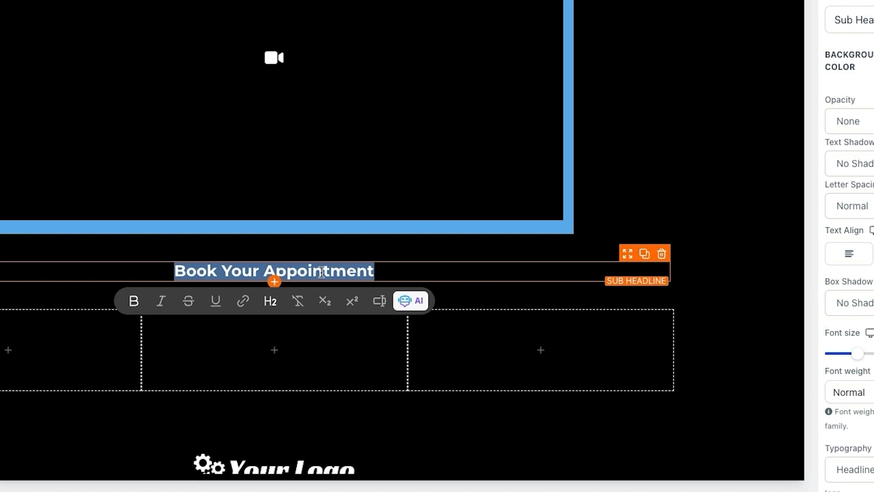
pyautogui.write('What To Have ')
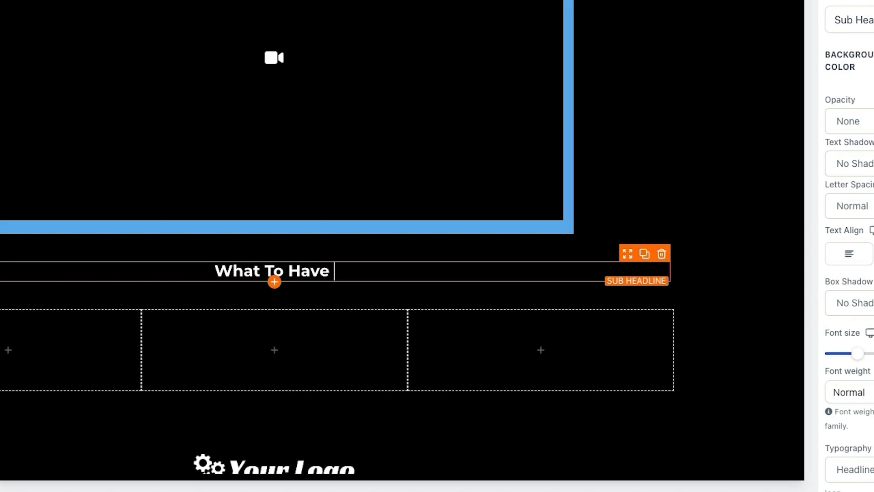
pyautogui.write('At Your Ap')
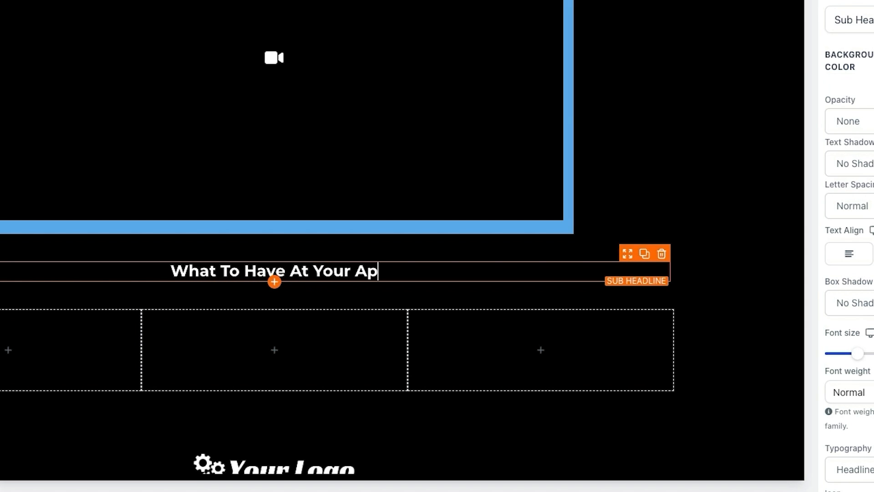
pyautogui.write('pointment')
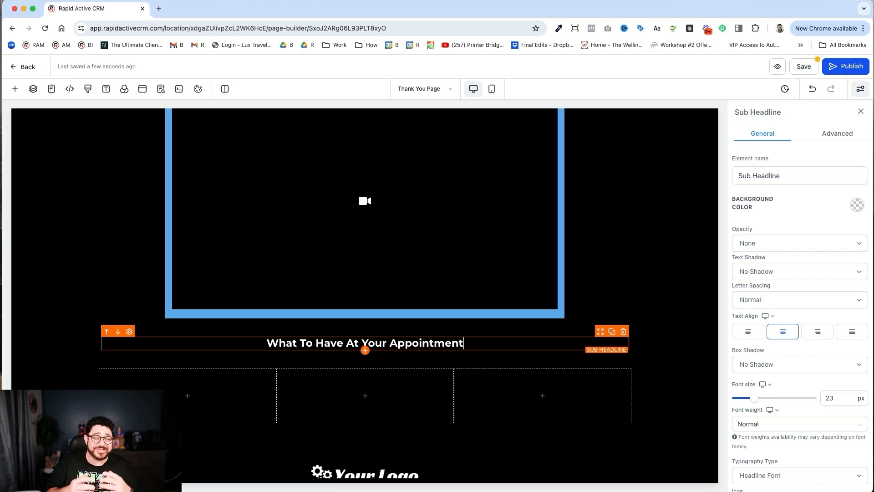
# - Add a sub-headline to the first column of the three-column row below "What To Have At Your Appointment"
pyautogui.moveTo(234, 394)
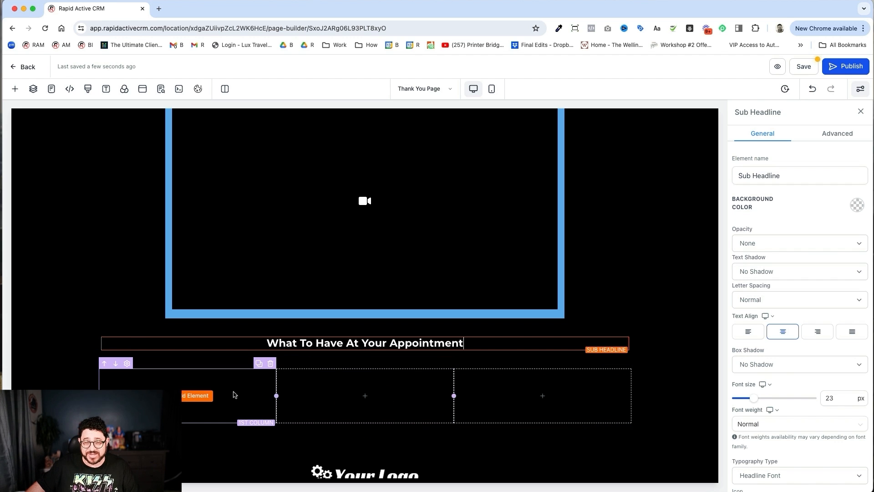
pyautogui.scroll(1, 231, 395)
pyautogui.click(224, 397)
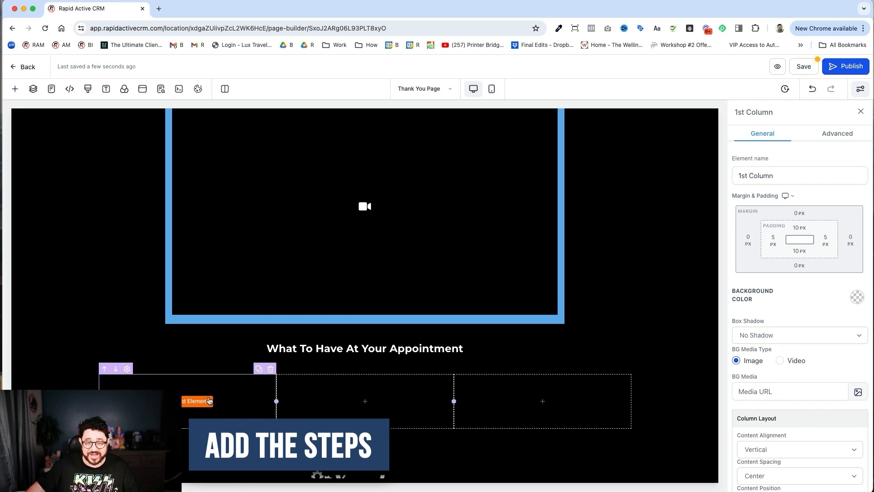
pyautogui.click(204, 401)
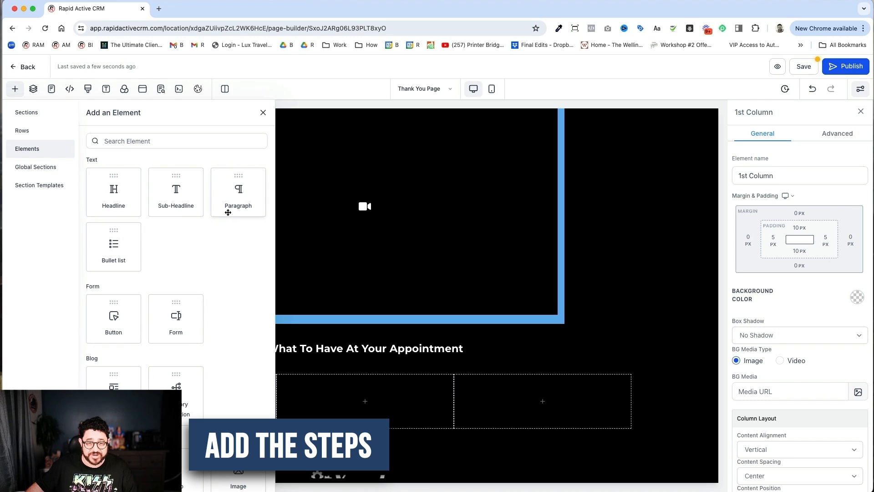
pyautogui.click(176, 194)
# - Make the new sub-headline's text and bold text colors white and change its wording to "Step 1"
pyautogui.scroll(-2, 811, 402)
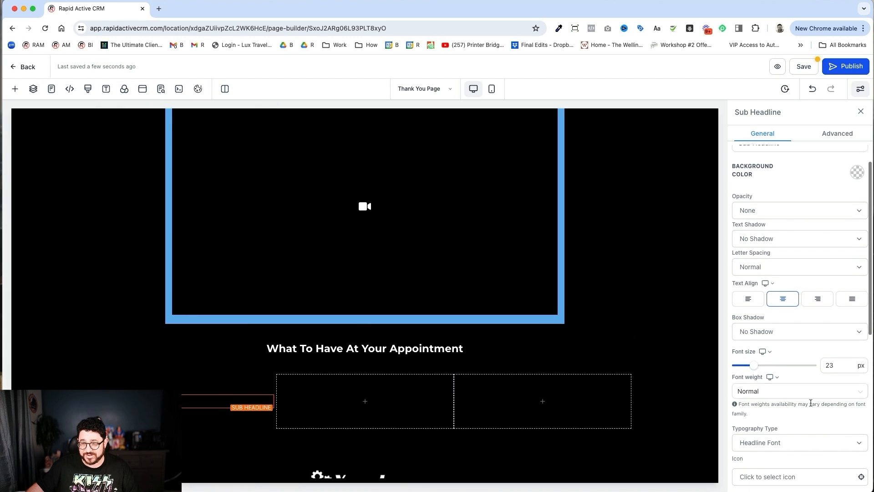
pyautogui.scroll(-2, 798, 417)
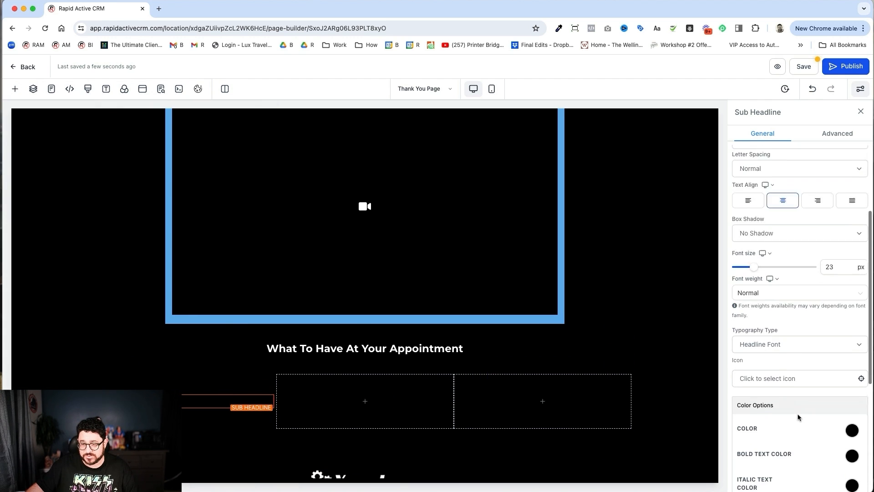
pyautogui.scroll(-2, 798, 417)
pyautogui.click(850, 382)
pyautogui.click(778, 404)
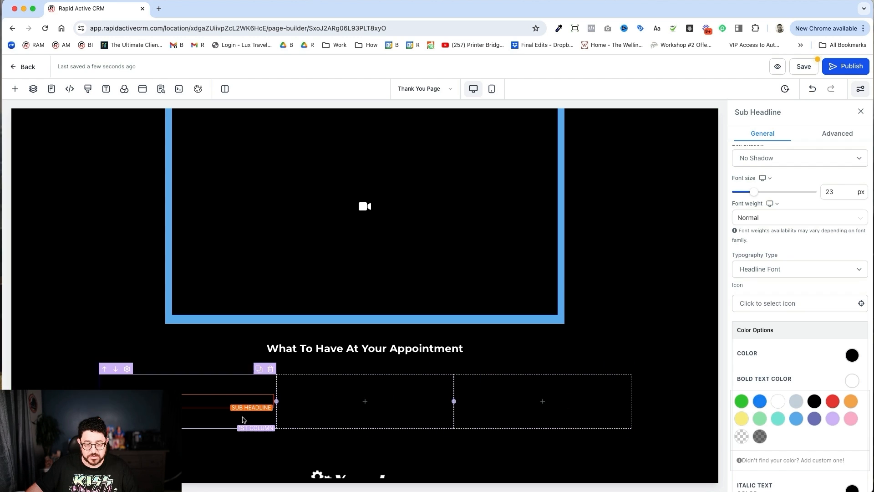
pyautogui.click(851, 355)
pyautogui.click(777, 377)
pyautogui.tripleClick(175, 401)
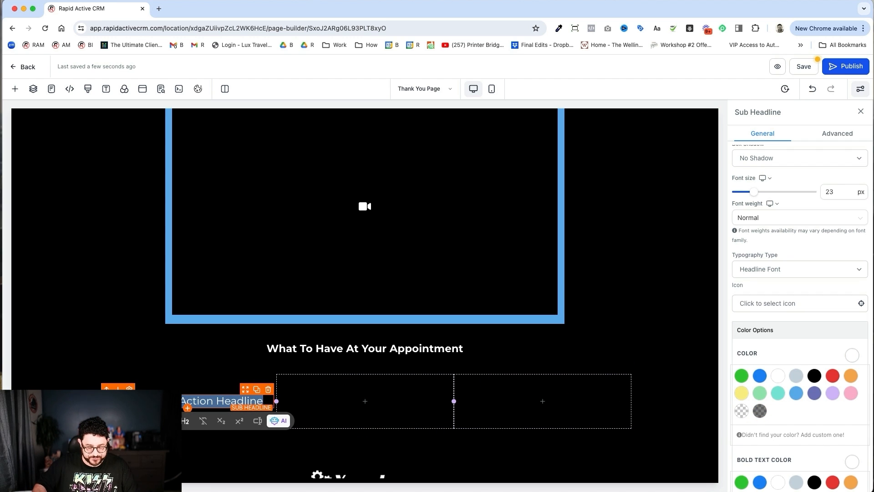
pyautogui.write('Step 1')
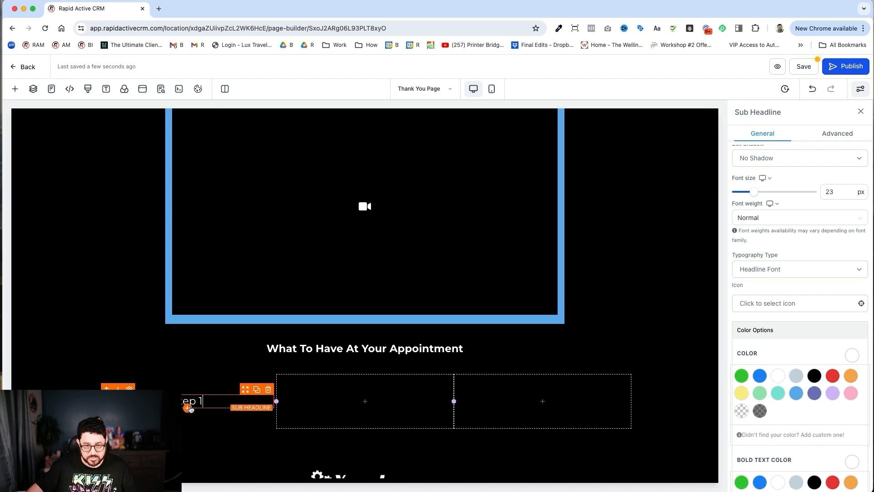
# - Add a paragraph below the "Step 1" sub-headline with white text and a font size of 16 px
pyautogui.click(188, 408)
pyautogui.click(234, 205)
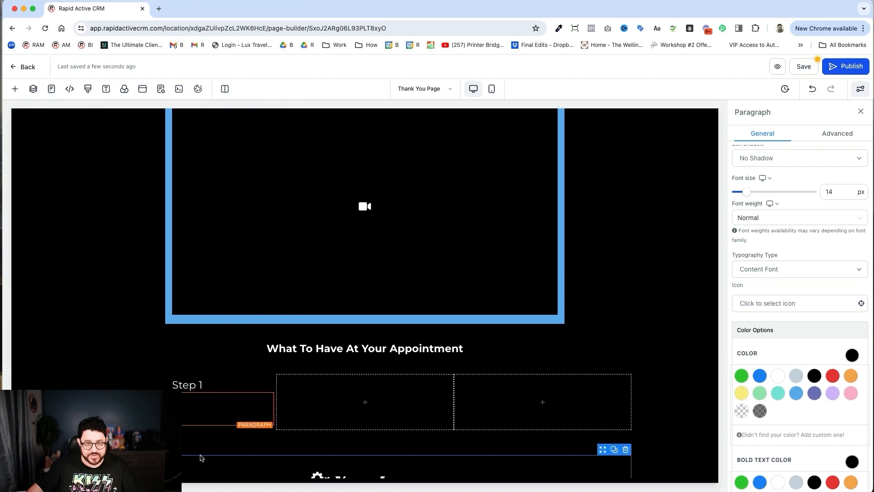
pyautogui.doubleClick(208, 413)
pyautogui.click(847, 357)
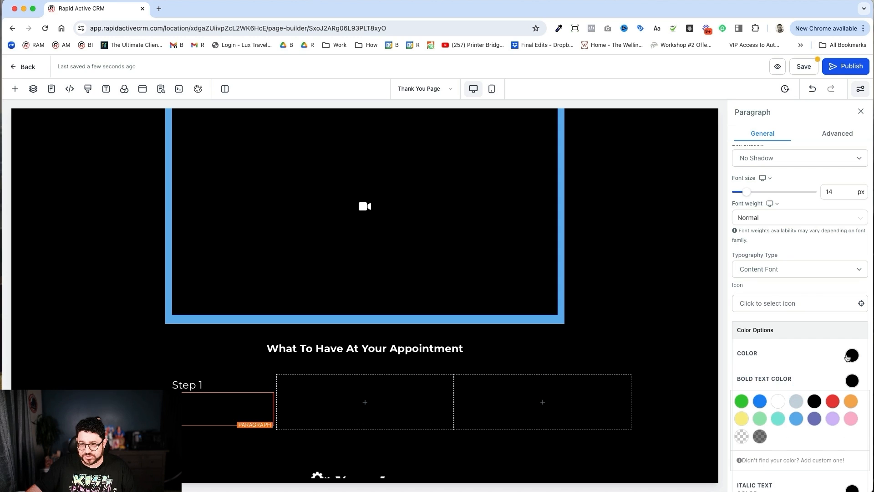
pyautogui.click(847, 358)
pyautogui.click(778, 375)
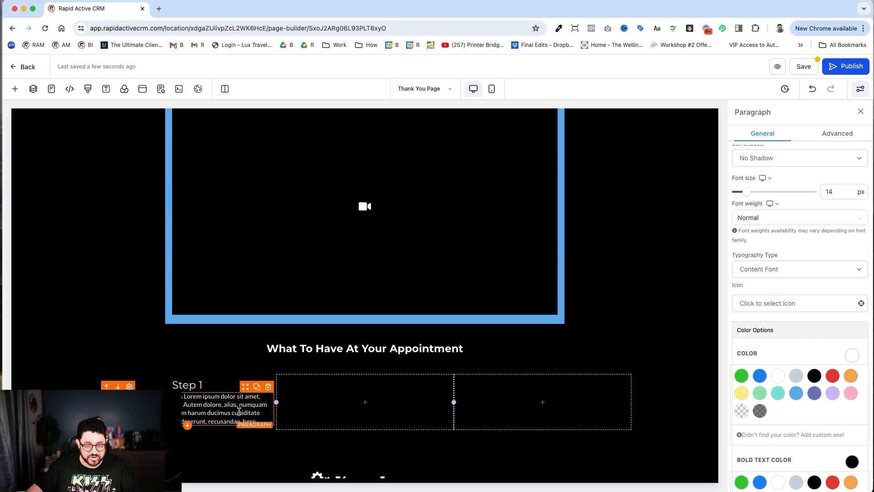
pyautogui.click(836, 190)
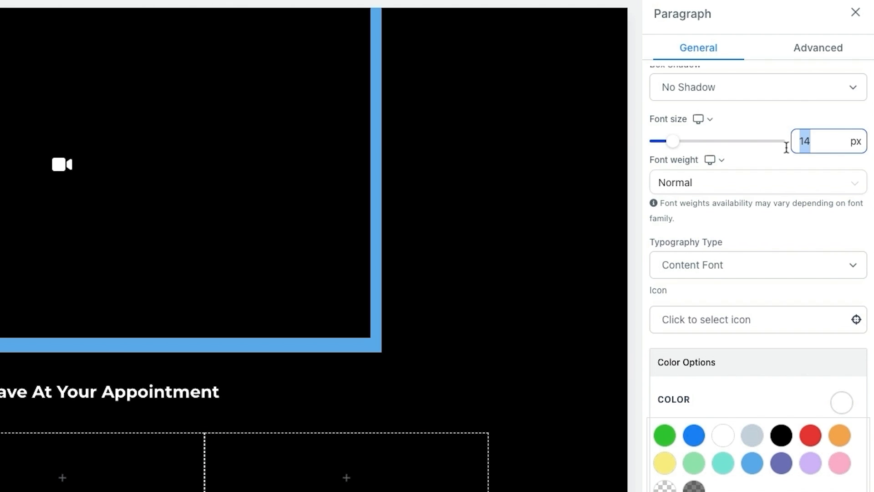
pyautogui.write('16')
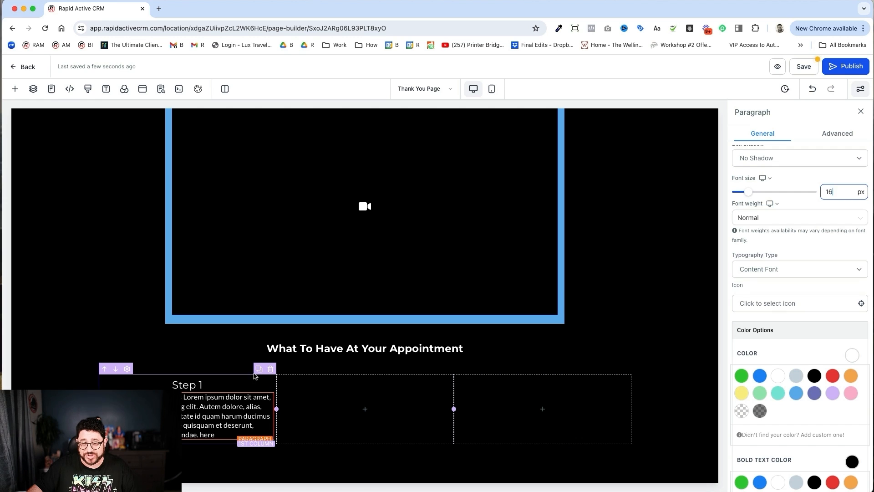
# - Duplicate the "Step 1" column twice and delete the two empty columns in that row
pyautogui.click(259, 369)
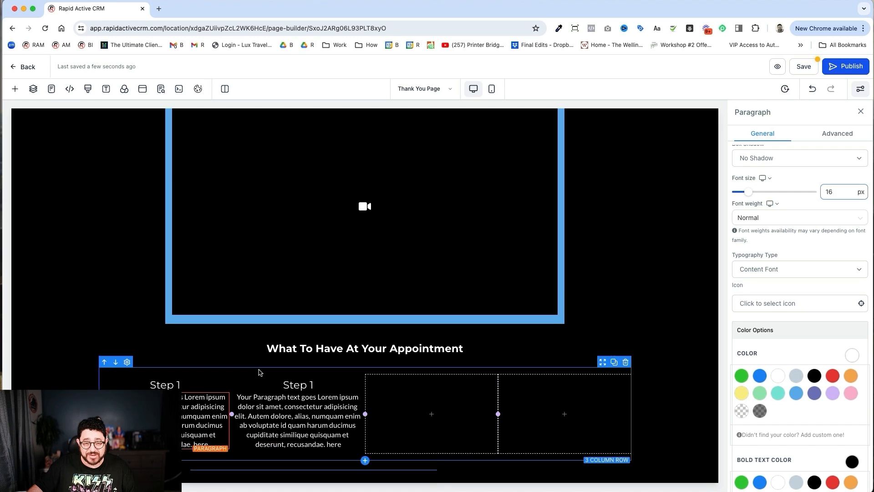
pyautogui.click(347, 371)
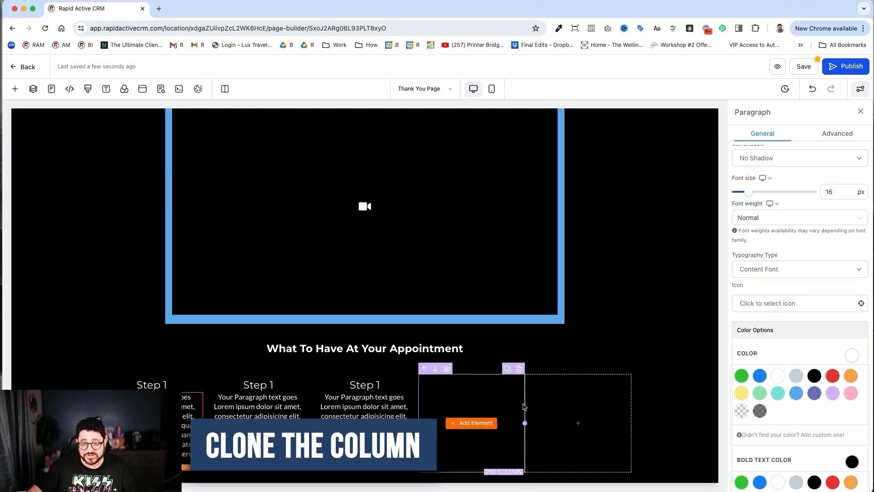
pyautogui.click(625, 368)
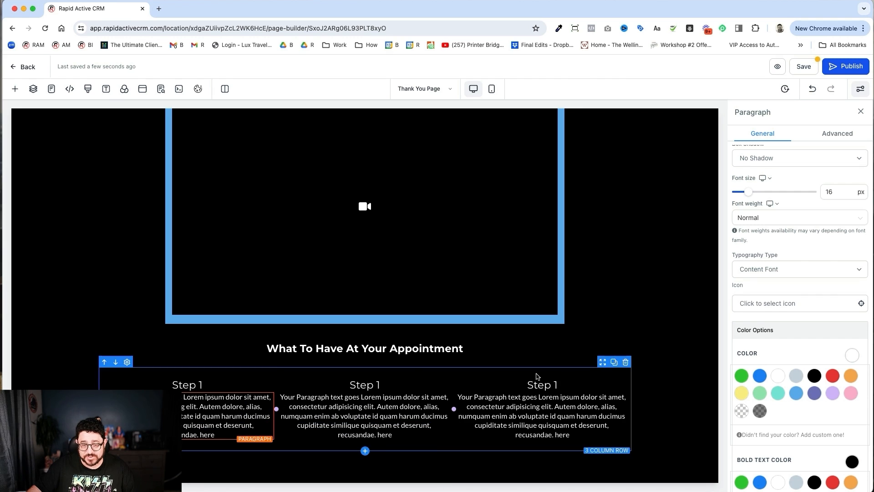
# - Change the sub-headlines of the second and third columns to "Step 2" and "Step 3"
pyautogui.write('2')
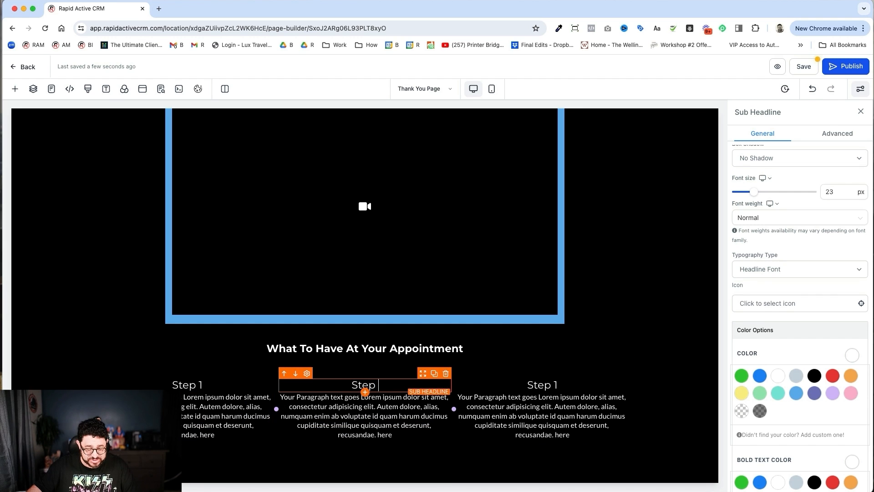
pyautogui.click(552, 385)
pyautogui.moveTo(552, 385); pyautogui.dragTo(561, 385)
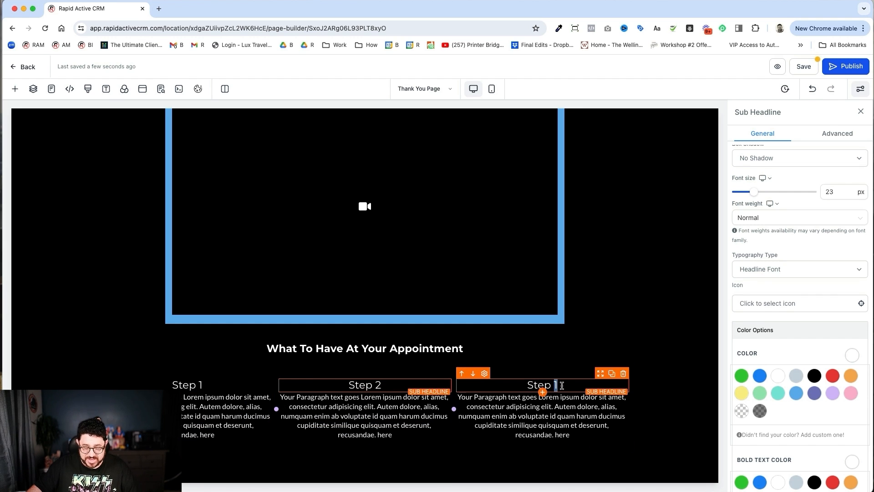
pyautogui.write('3')
pyautogui.scroll(-3, 534, 406)
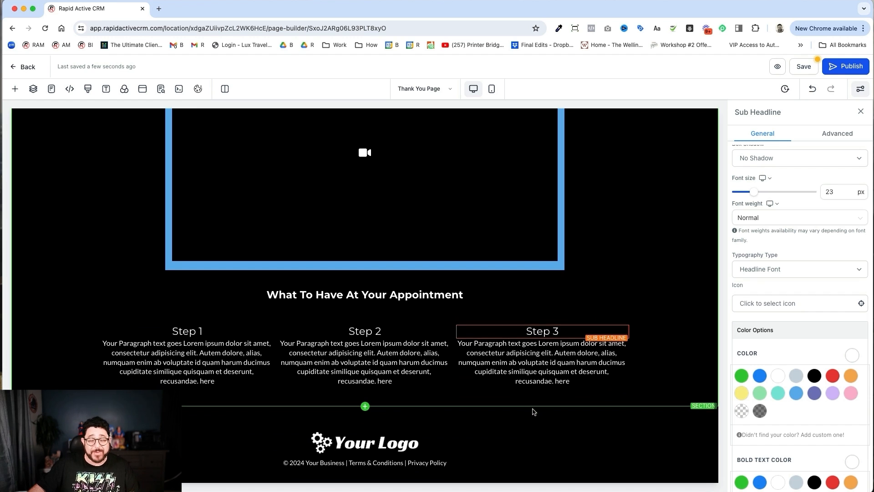
# - Save the Thank You Page and leave the page builder
pyautogui.scroll(8, 531, 406)
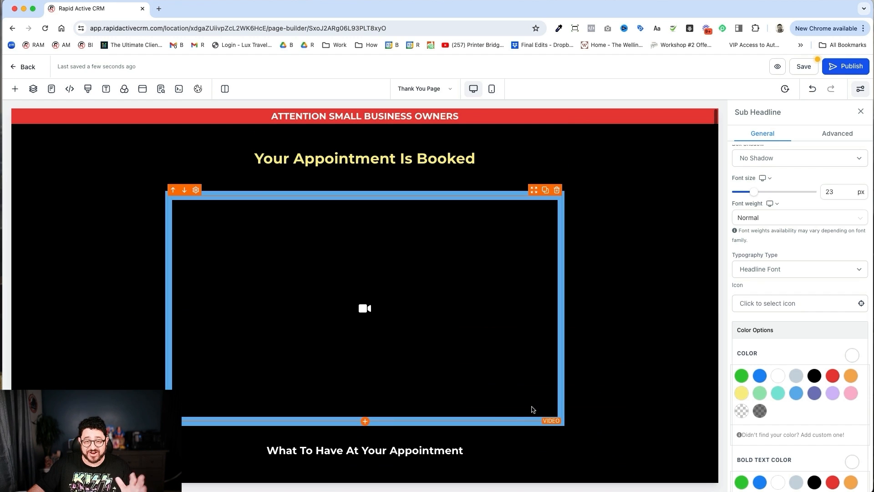
pyautogui.click(290, 158)
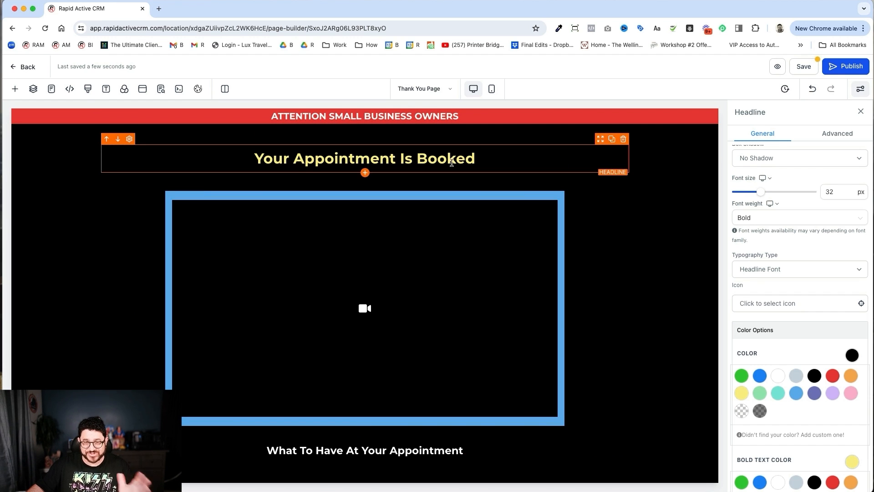
pyautogui.scroll(-1, 451, 163)
pyautogui.click(803, 66)
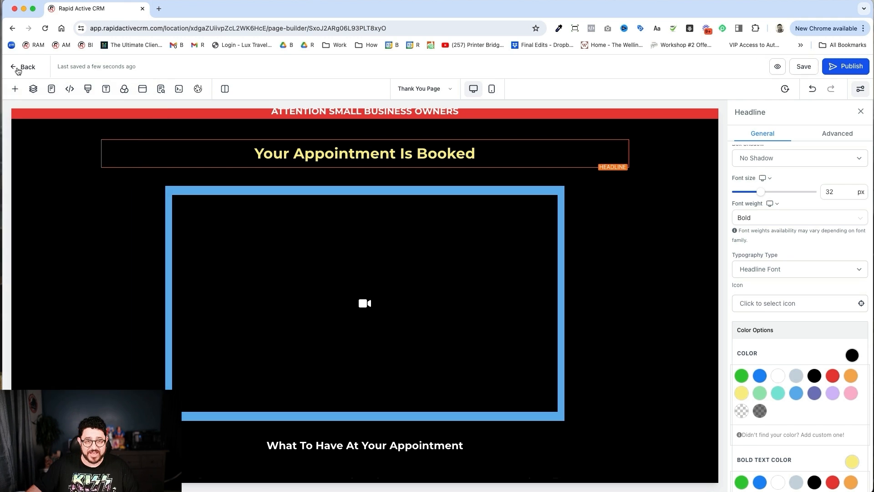
pyautogui.click(23, 67)
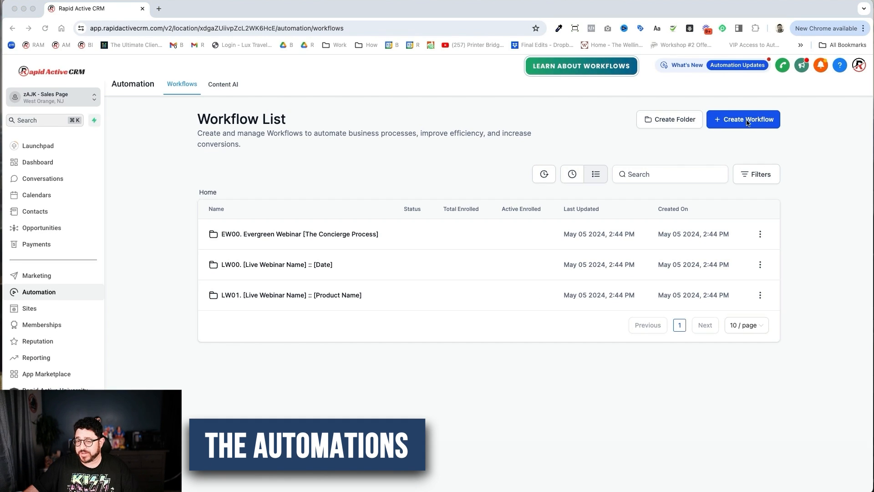
# - Create a workflow from scratch and name it "Incoming Discovery Call Questionaire"
pyautogui.click(747, 120)
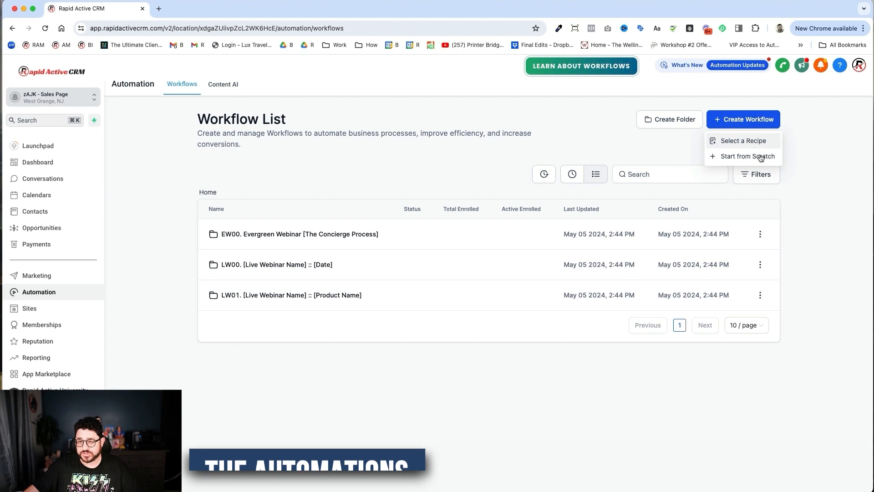
pyautogui.click(760, 158)
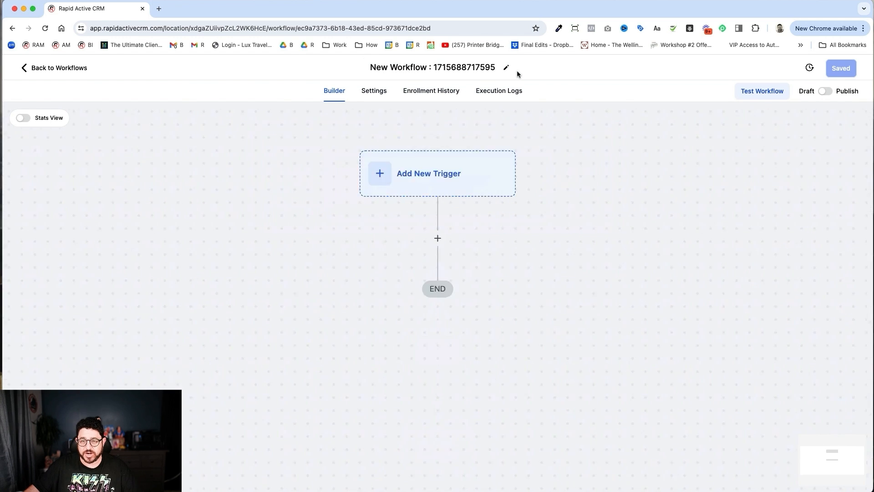
pyautogui.click(506, 68)
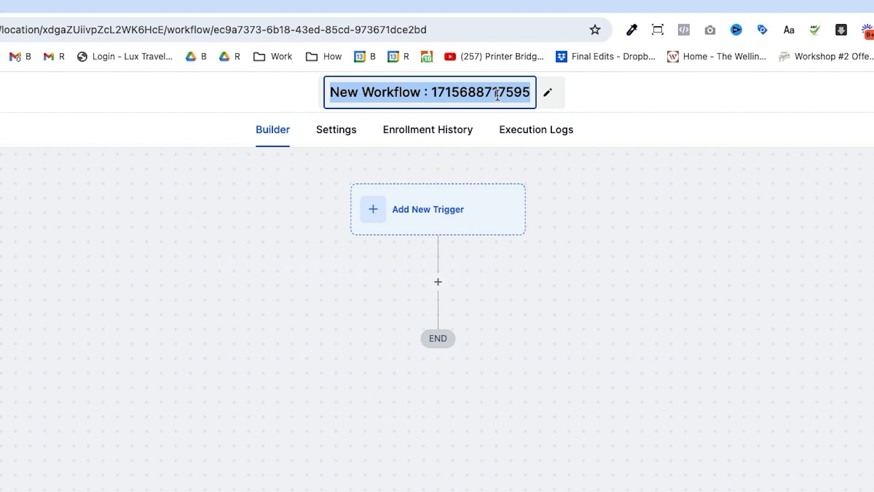
pyautogui.write('Incoming Discovery Call Questionair')
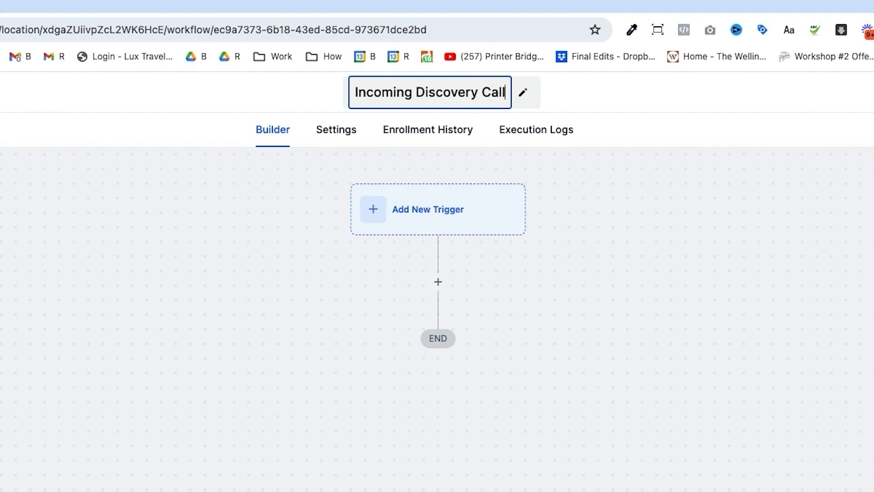
pyautogui.write('e')
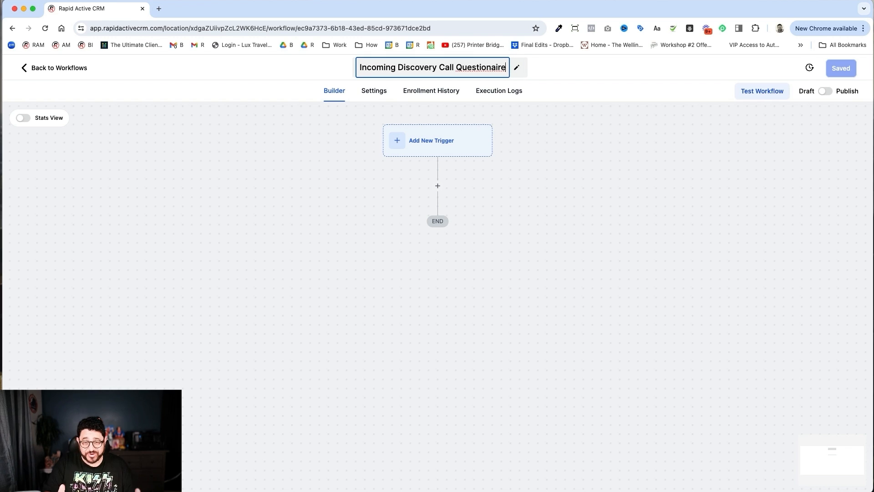
pyautogui.click(511, 140)
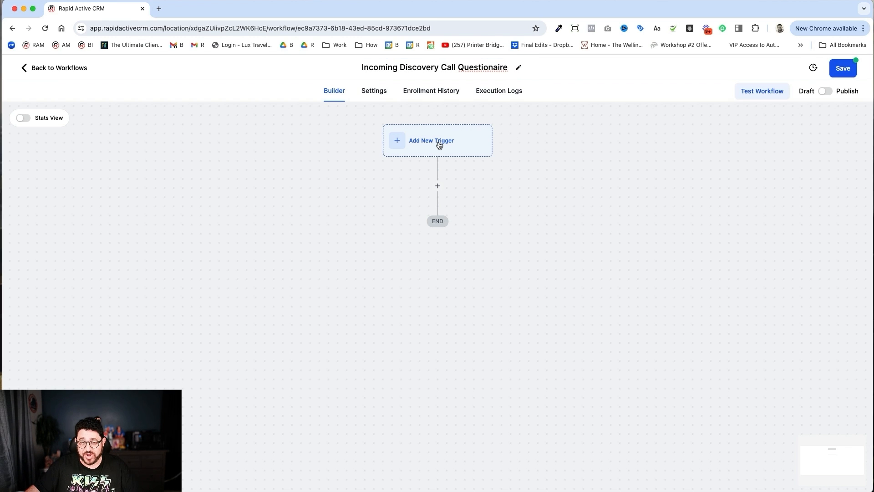
# - Add a Form Submitted trigger to the workflow, keeping its default trigger name
pyautogui.click(439, 144)
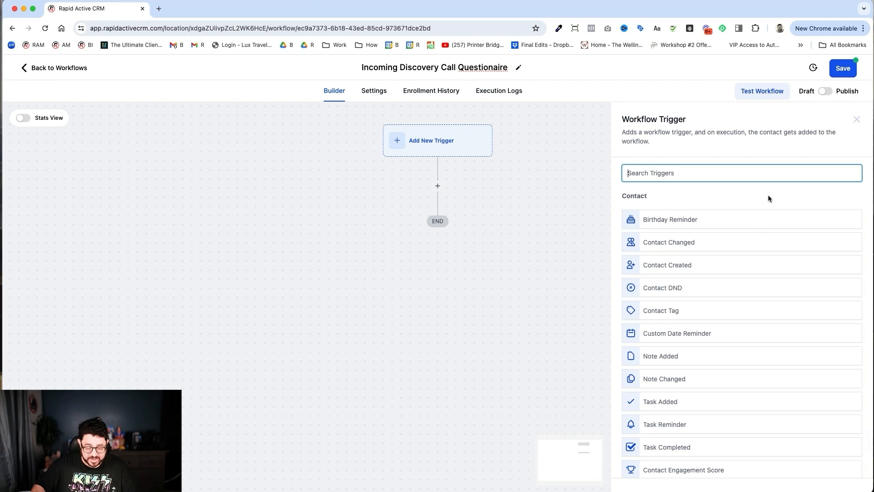
pyautogui.write('form')
pyautogui.click(747, 222)
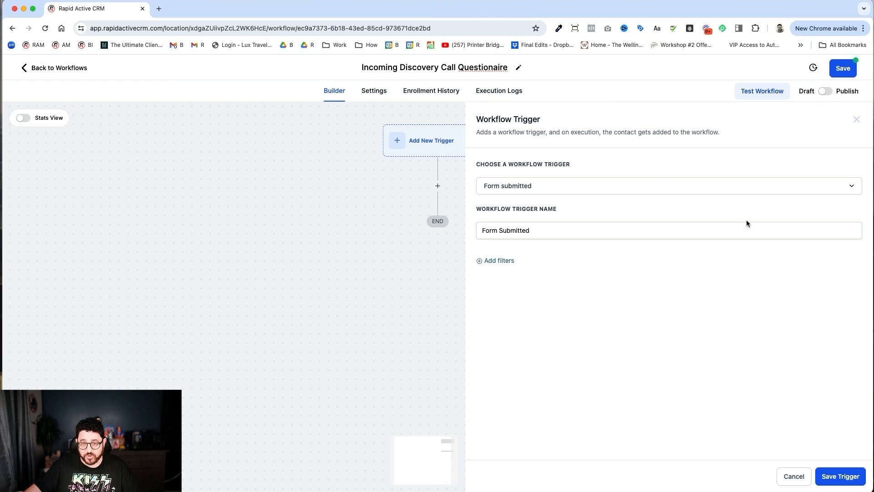
pyautogui.click(603, 231)
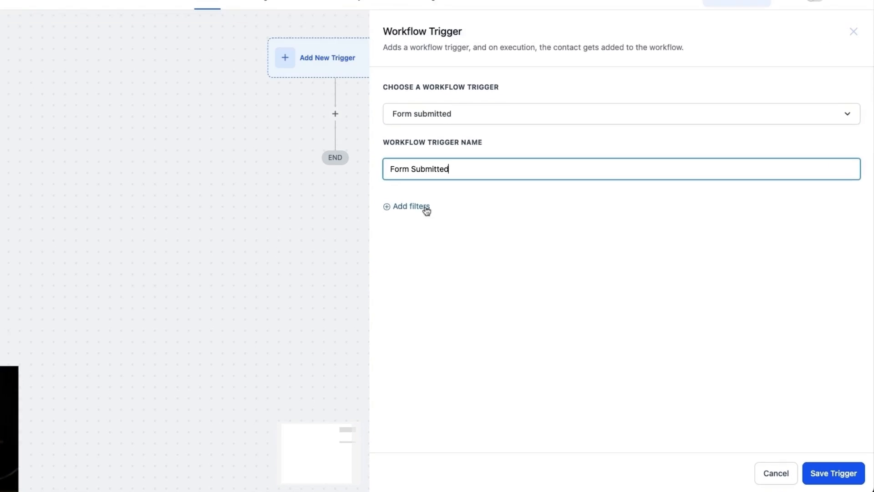
# - Filter the trigger so that the form is Discovery Call Questionnaire
pyautogui.click(392, 199)
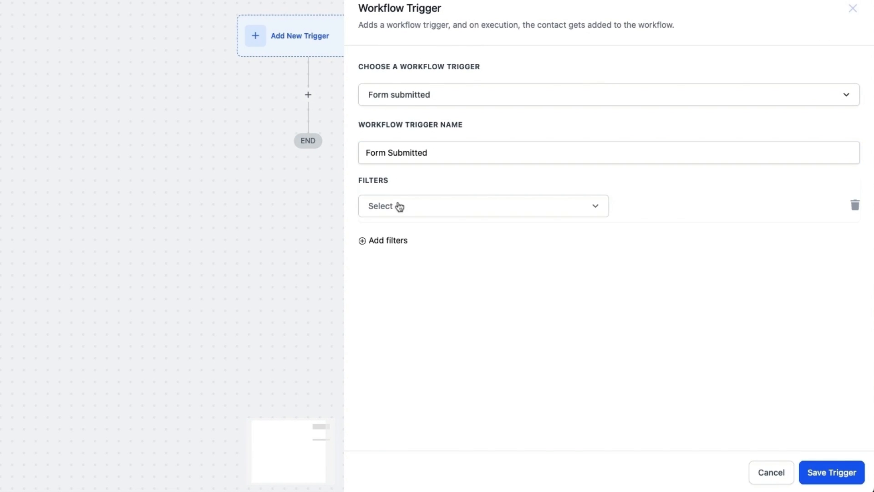
pyautogui.click(403, 209)
pyautogui.click(410, 293)
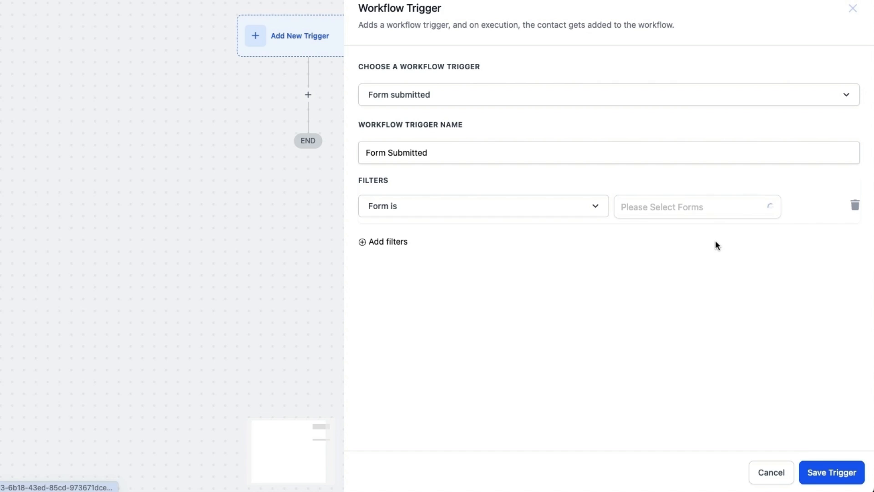
pyautogui.click(709, 214)
pyautogui.click(680, 235)
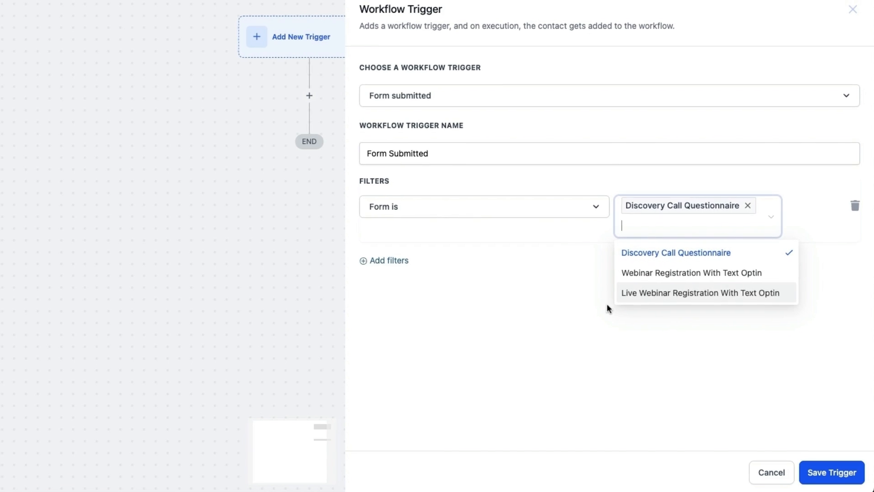
# - Save the form trigger and add an Assign To User action below it with a user selected
pyautogui.click(832, 472)
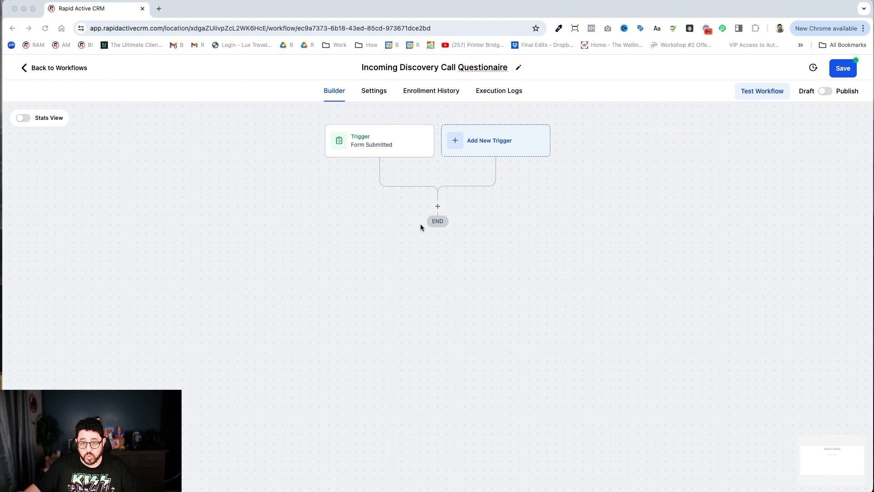
pyautogui.click(437, 207)
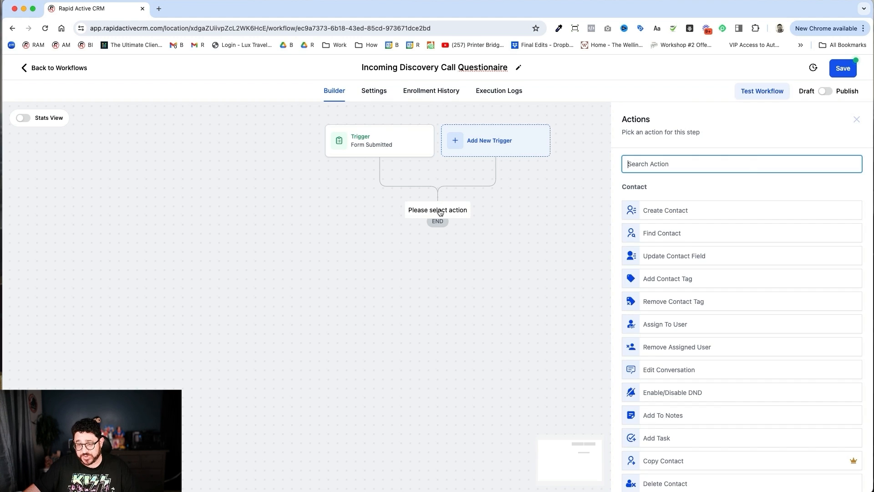
pyautogui.write('user')
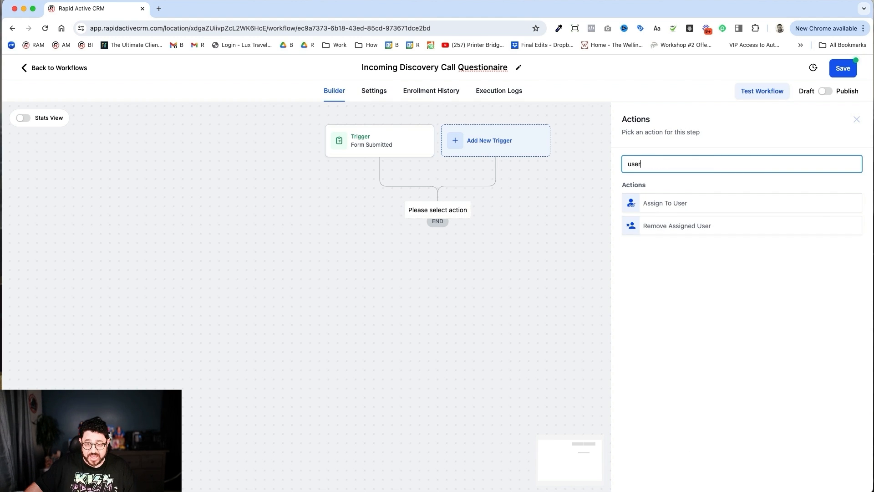
pyautogui.click(752, 204)
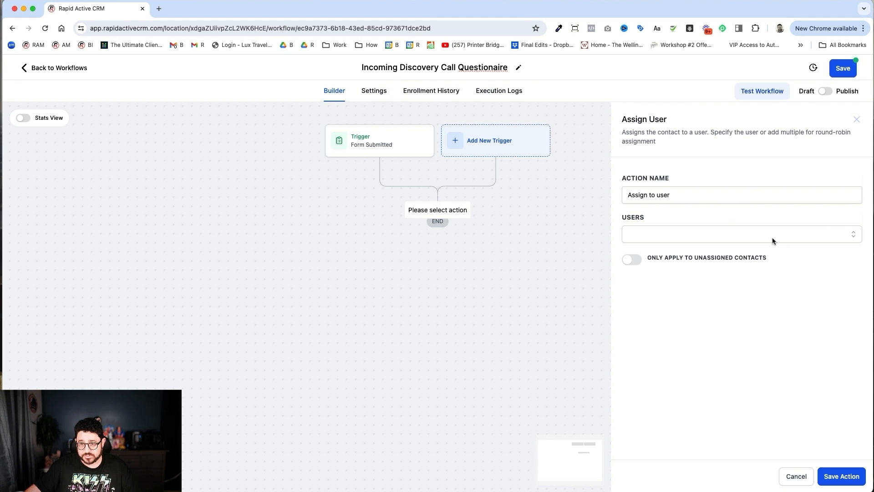
pyautogui.click(772, 235)
pyautogui.click(698, 256)
pyautogui.click(829, 474)
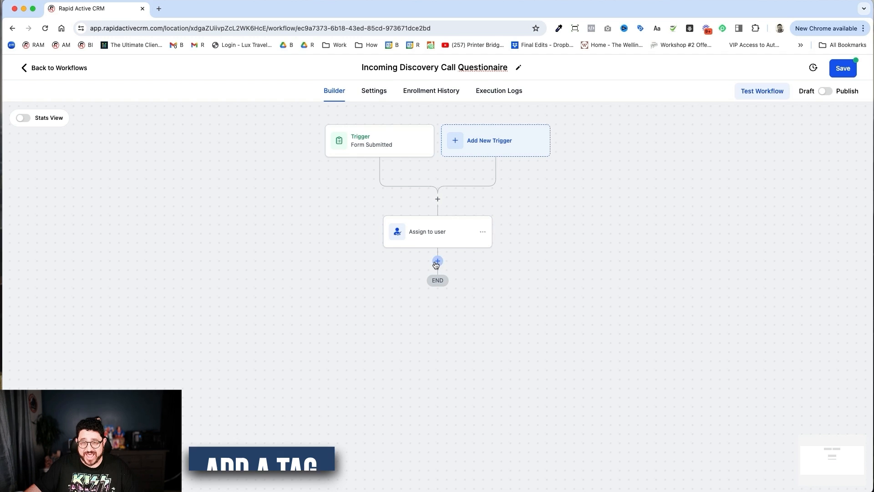
# - Add an Add Contact Tag action after the user assignment, creating and applying the new tag "discovery call questionnaire"
pyautogui.click(438, 264)
pyautogui.write('tag')
pyautogui.click(660, 202)
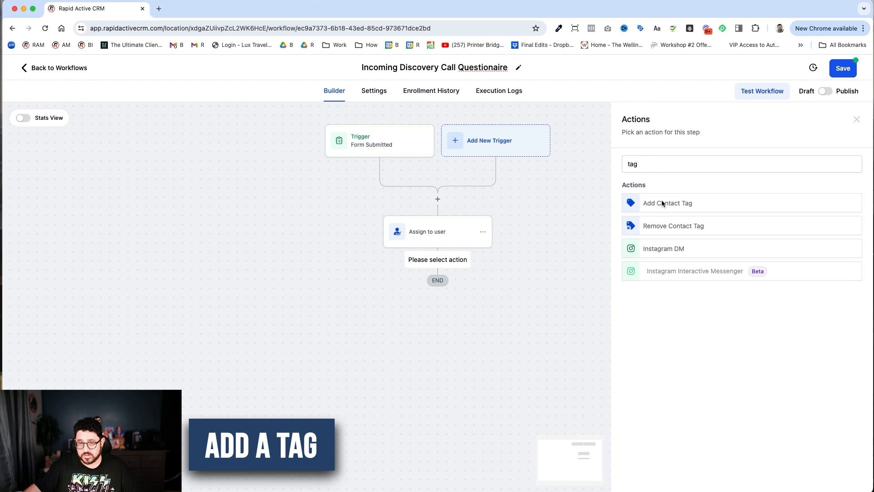
pyautogui.click(660, 222)
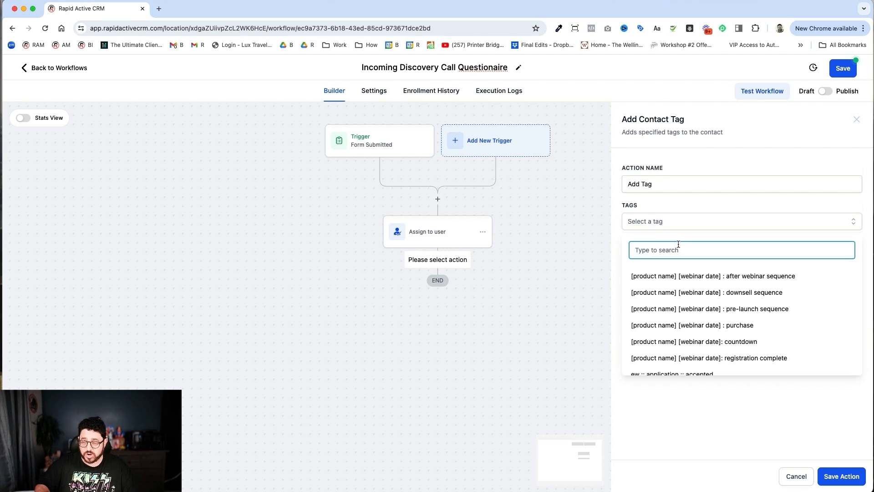
pyautogui.write('Discovery Call Questionaire')
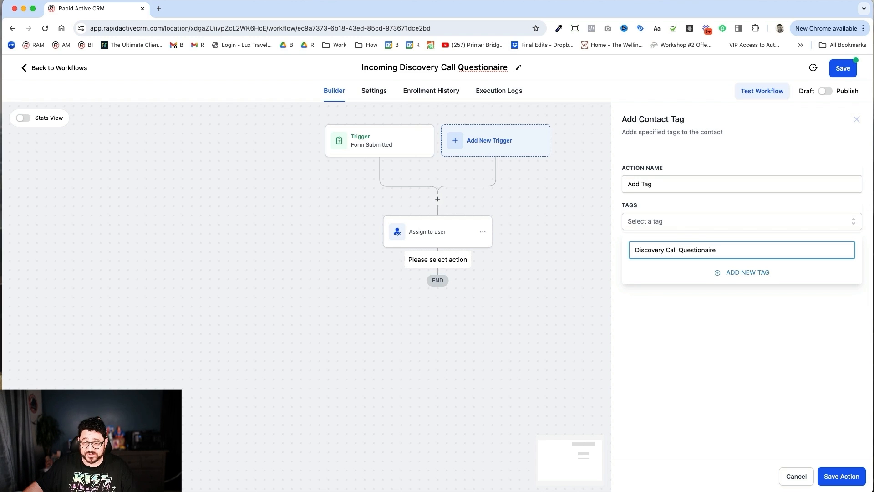
pyautogui.rightClick(702, 251)
pyautogui.click(757, 254)
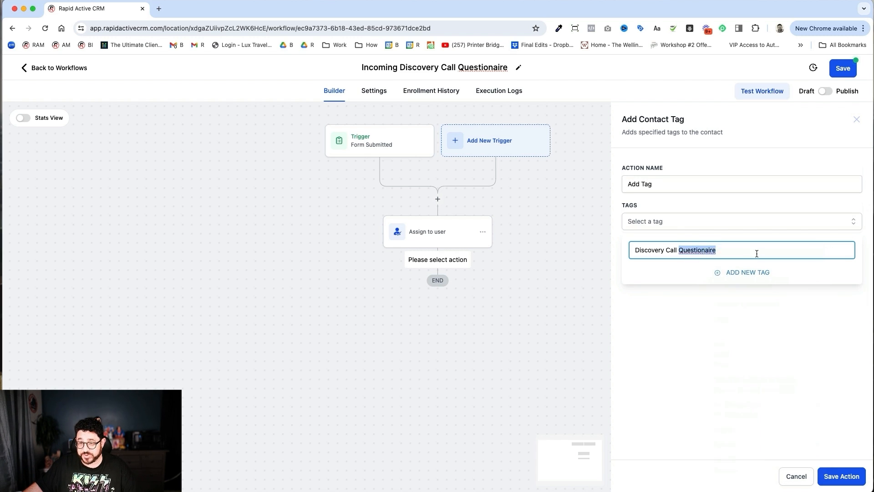
pyautogui.click(754, 275)
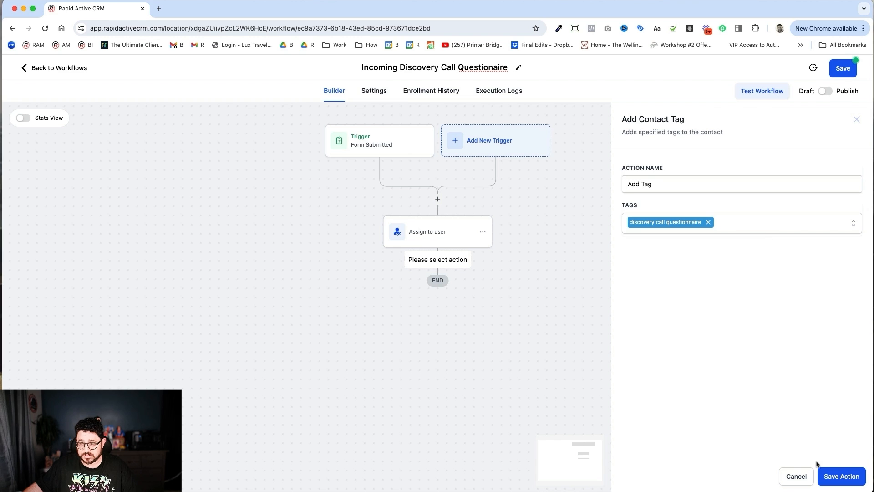
pyautogui.click(833, 476)
# - Add an Internal Notification action after the tag action and set its notification type to Email
pyautogui.click(438, 319)
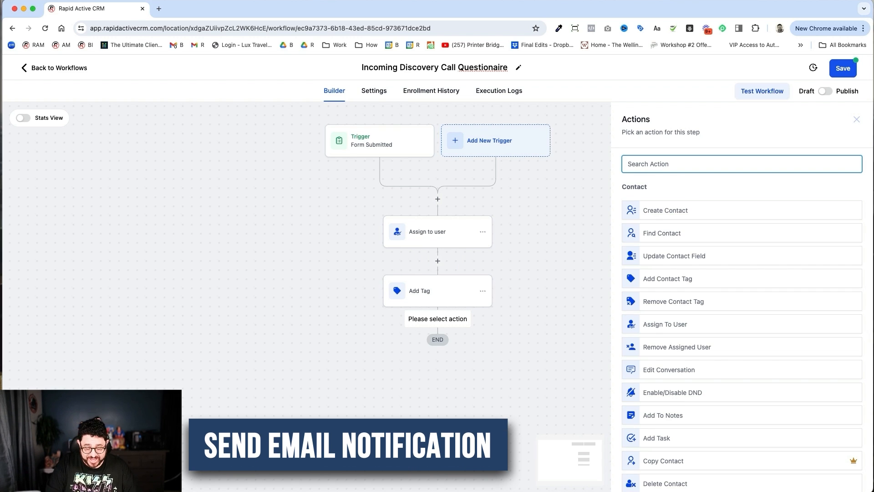
pyautogui.write('notifi')
pyautogui.click(694, 226)
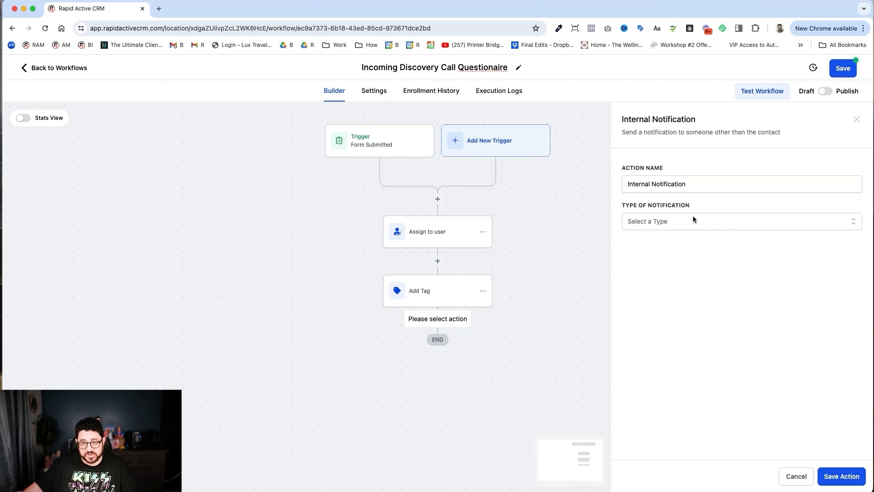
pyautogui.click(721, 228)
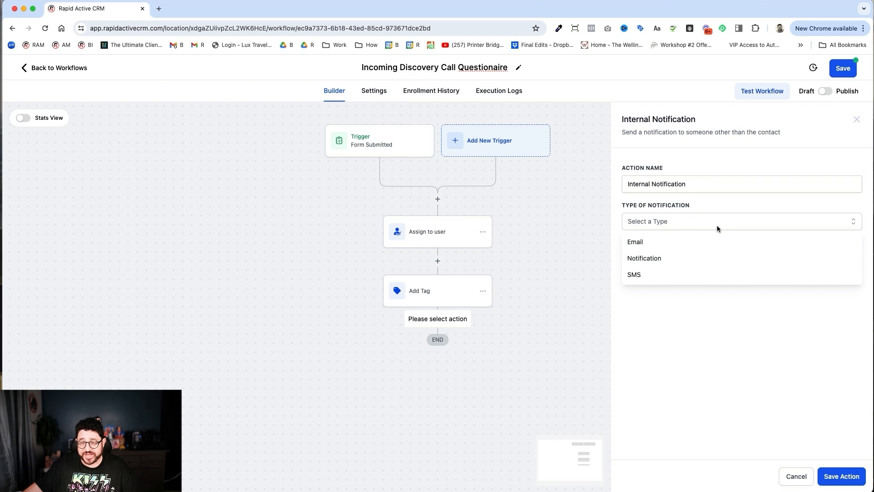
pyautogui.click(638, 244)
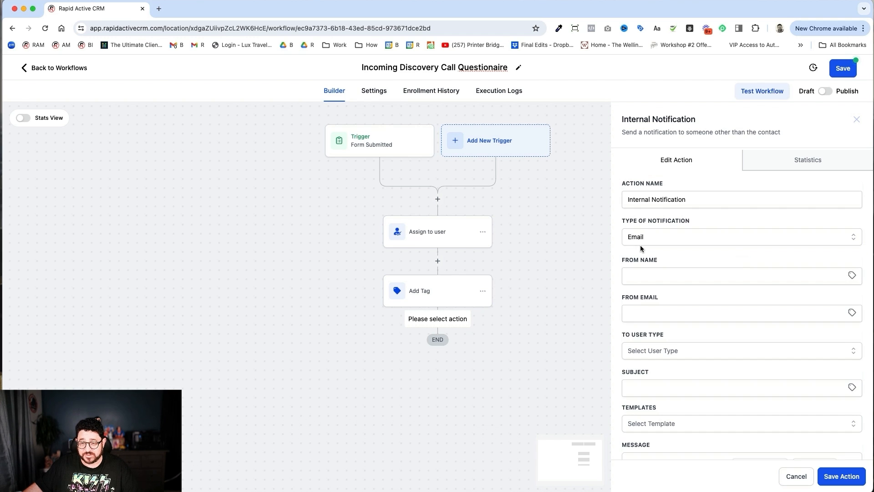
# - Fill the notification's sender with custom values: {{contact.name}} as from name and {{contact.email}} as from email
pyautogui.click(820, 274)
pyautogui.click(855, 276)
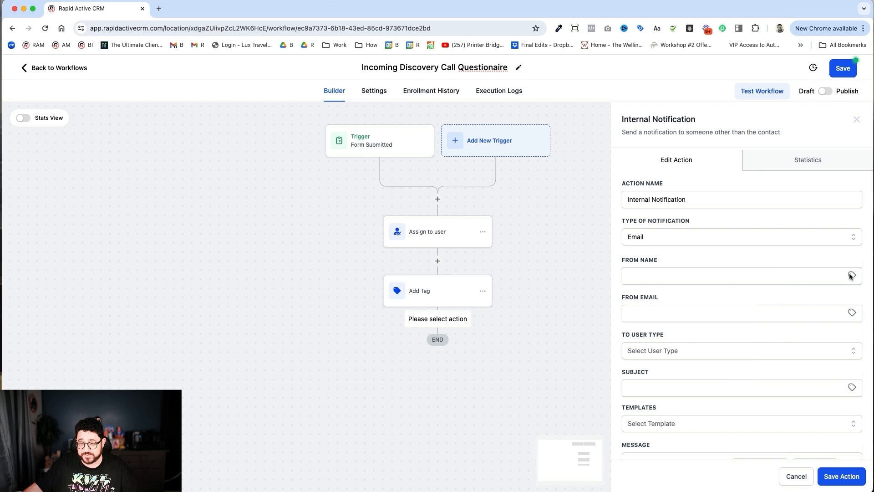
pyautogui.click(776, 304)
pyautogui.click(832, 310)
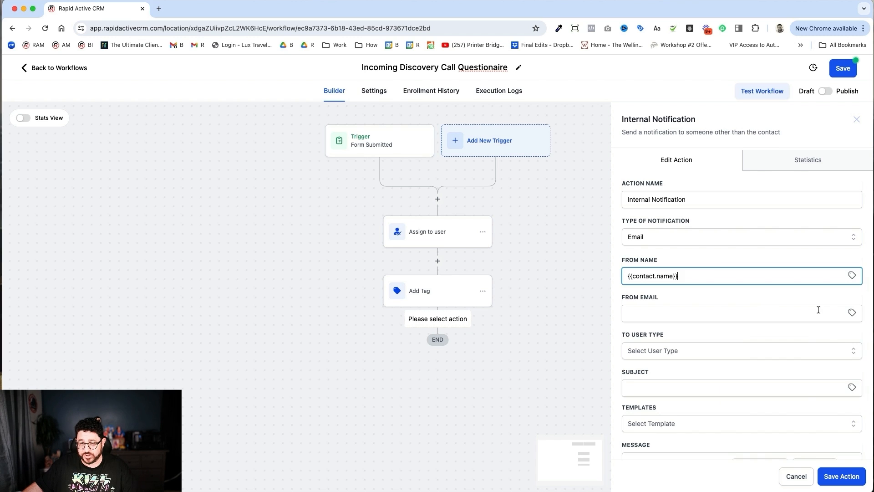
pyautogui.click(847, 314)
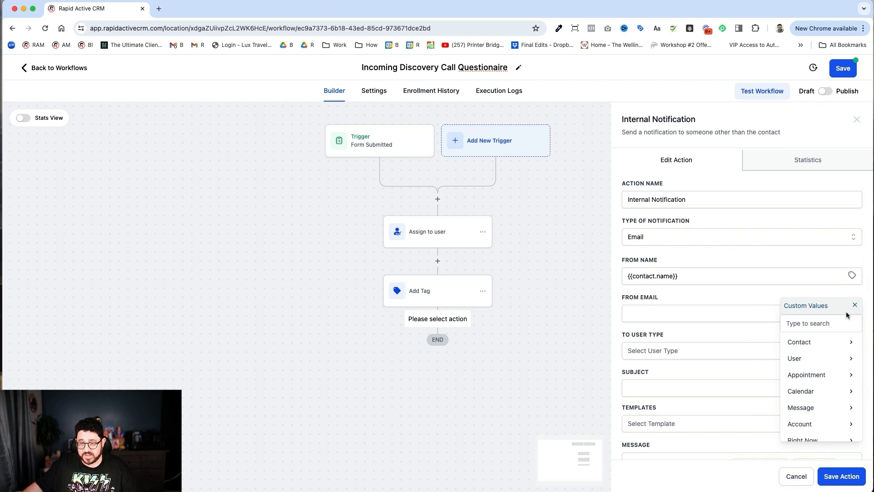
pyautogui.click(842, 346)
pyautogui.click(827, 388)
# - Address the notification email to the Assigned User and set its subject to "New Discovery Questionnaire"
pyautogui.scroll(-2, 721, 266)
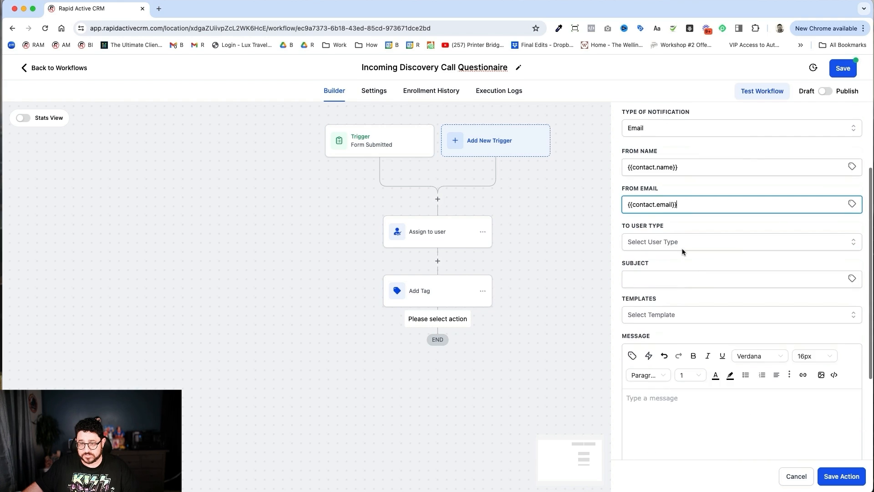
pyautogui.click(682, 246)
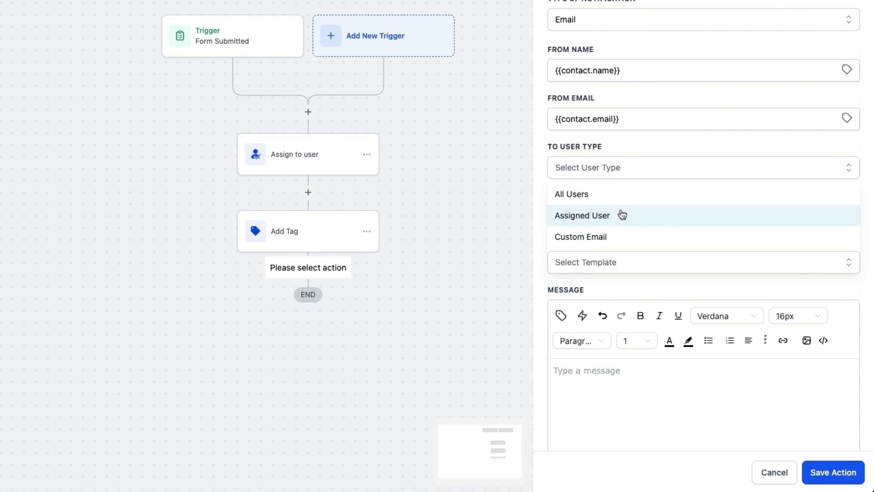
pyautogui.click(622, 215)
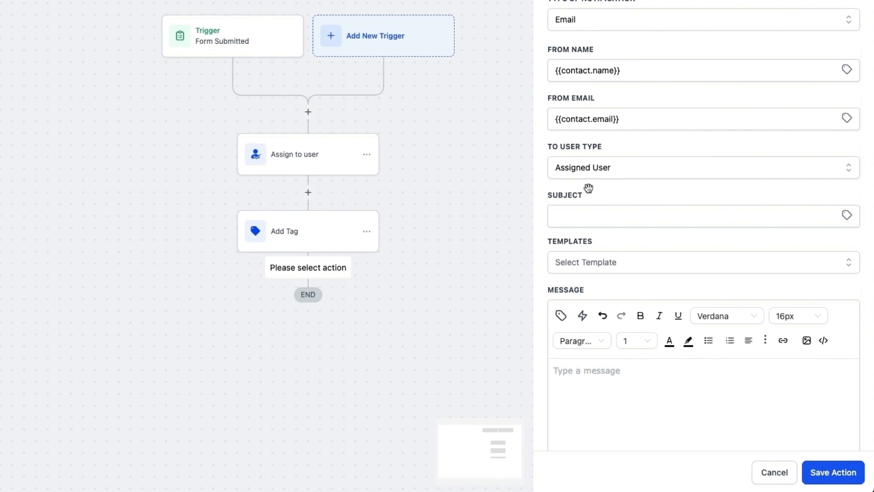
pyautogui.click(697, 220)
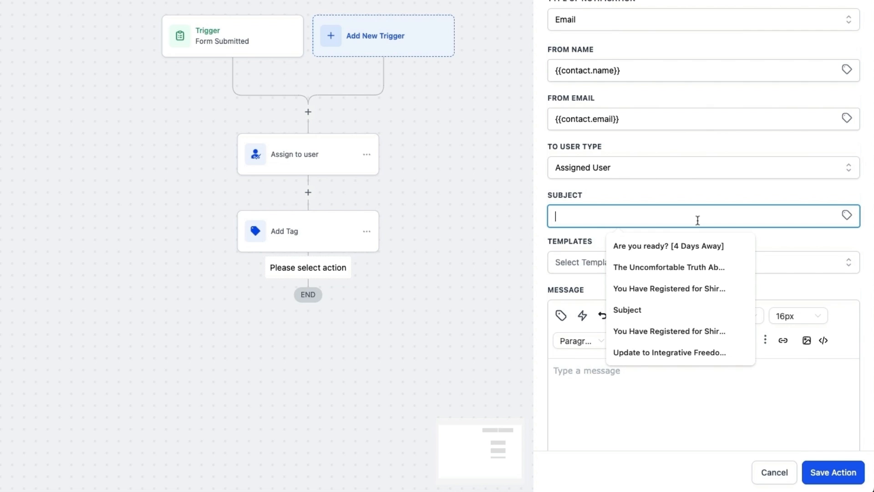
pyautogui.write('New Disc')
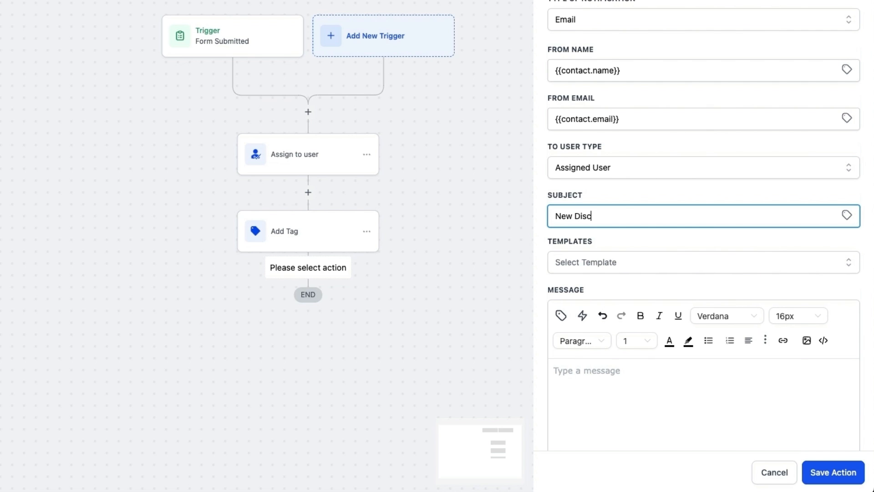
pyautogui.write('overy Questionaire')
pyautogui.rightClick(639, 222)
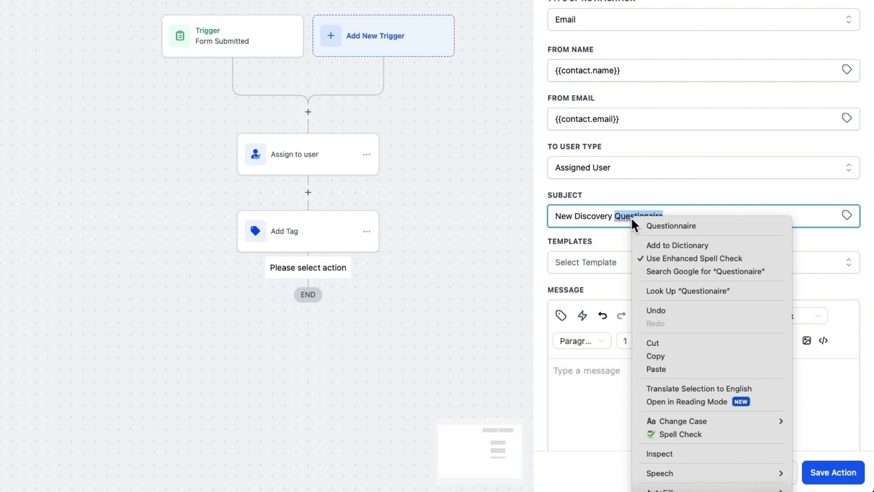
pyautogui.click(646, 224)
# - Insert the contact's full name, email and phone custom values on separate lines in the notification message
pyautogui.scroll(-1, 691, 404)
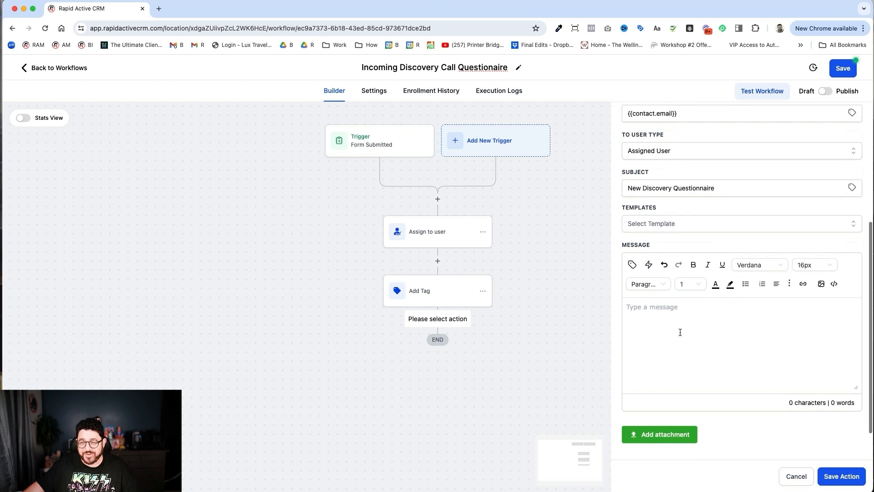
pyautogui.click(633, 267)
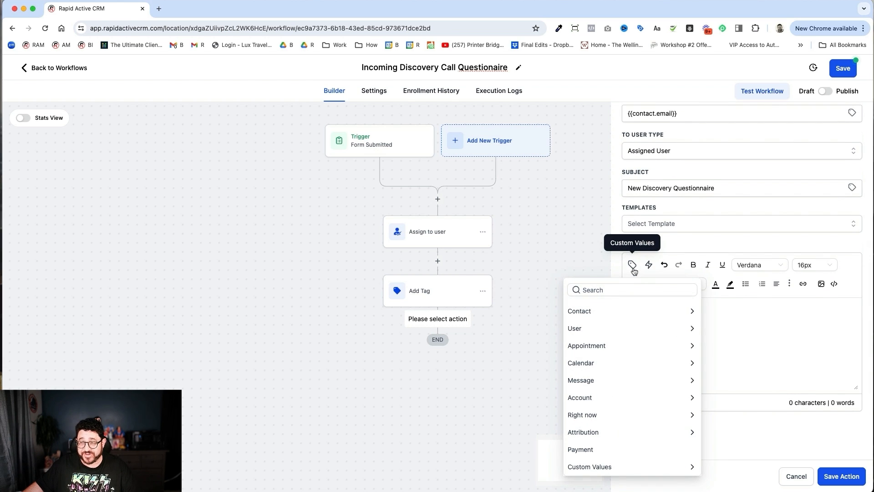
pyautogui.click(617, 308)
pyautogui.click(602, 326)
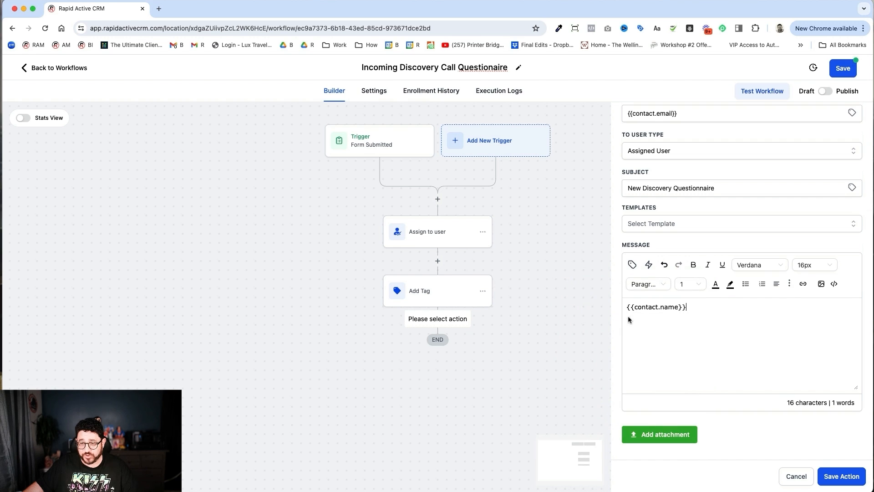
pyautogui.click(639, 271)
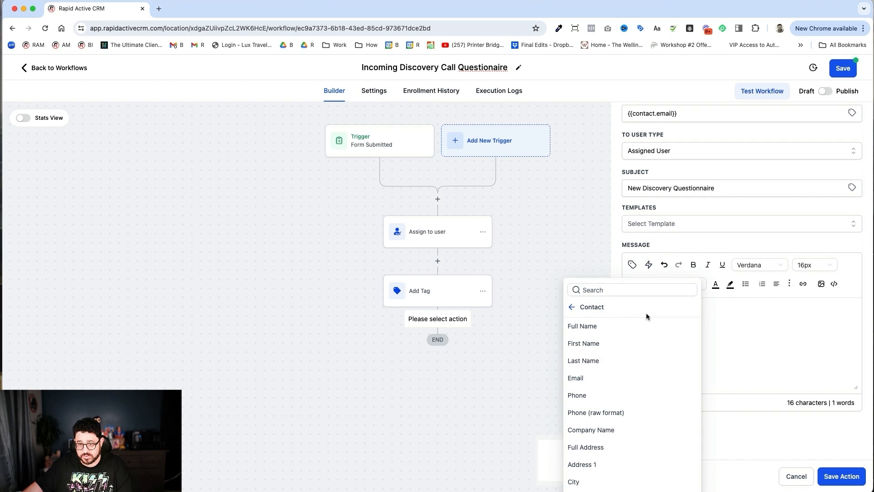
pyautogui.click(620, 374)
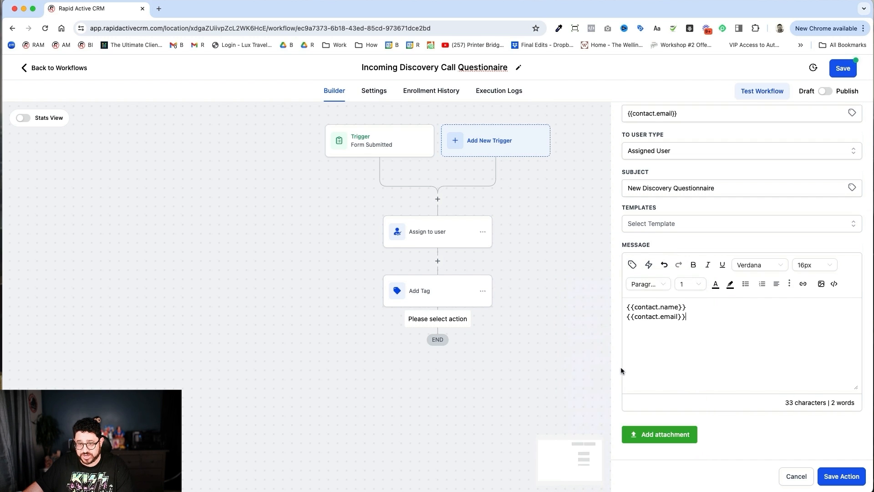
pyautogui.click(632, 264)
pyautogui.click(601, 394)
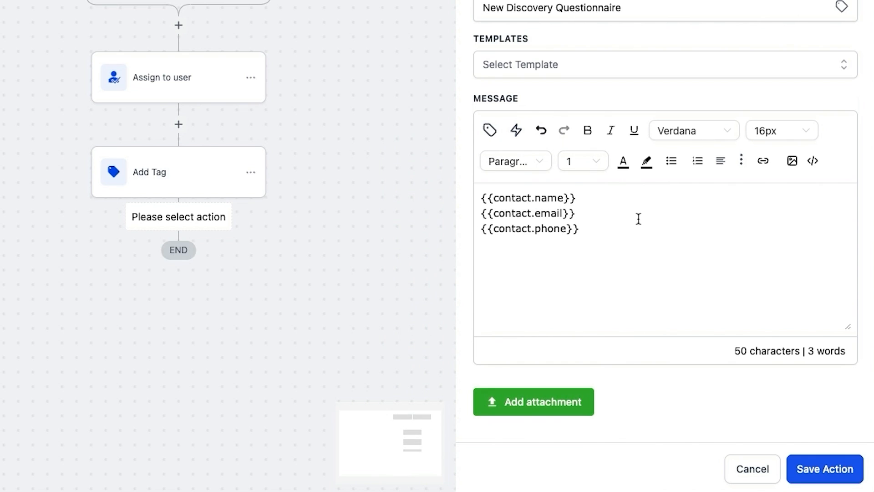
# - Below a blank line in the message, insert the custom field about the kind of business the contact is in
pyautogui.press('Return')
pyautogui.scroll(-1, 496, 134)
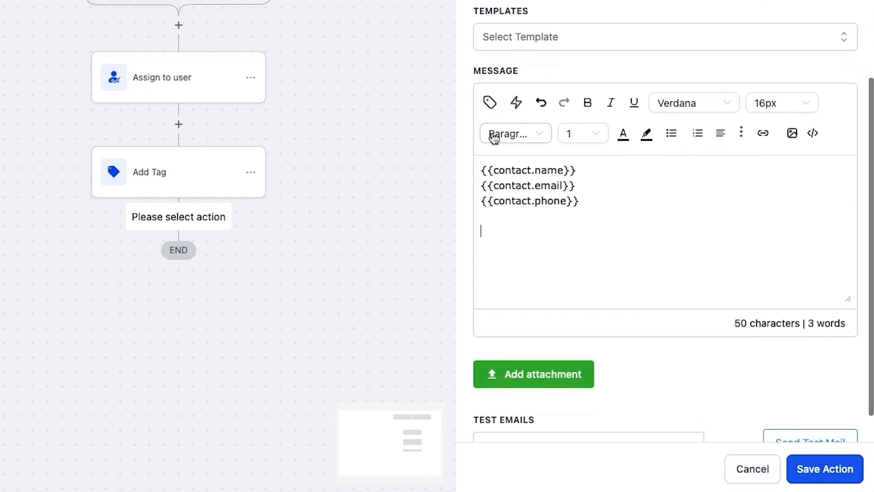
pyautogui.click(490, 109)
pyautogui.scroll(-5, 498, 343)
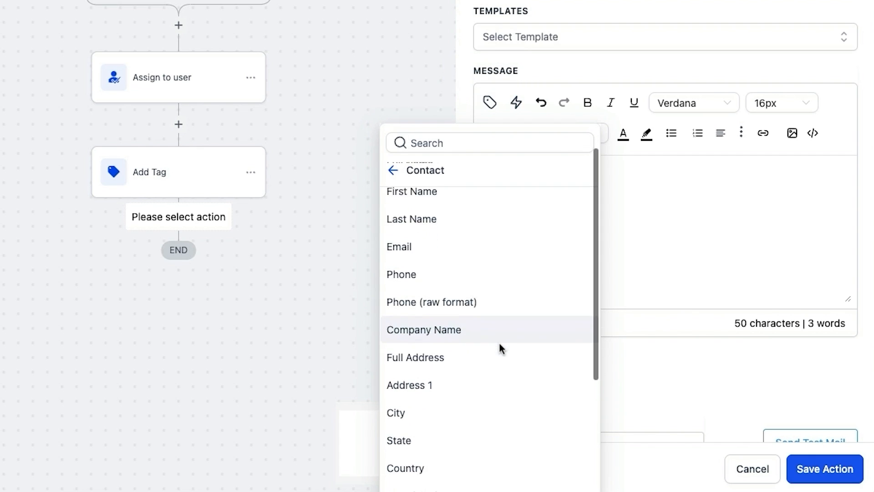
pyautogui.click(488, 483)
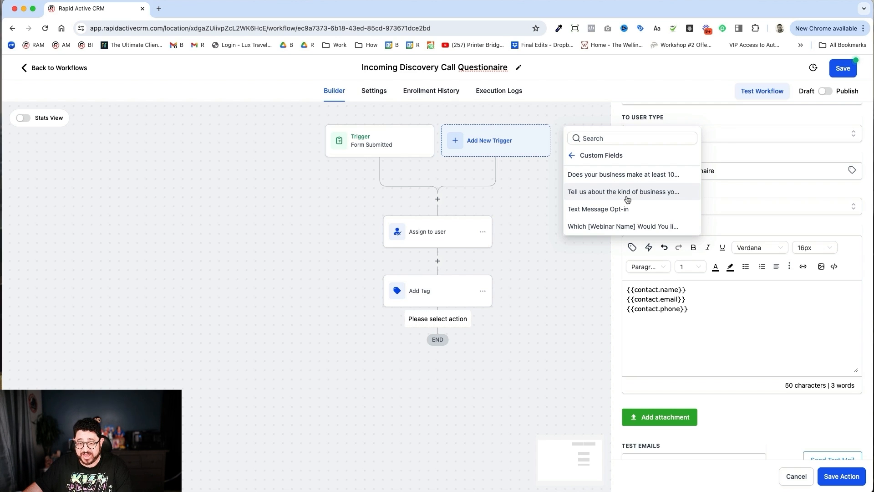
pyautogui.click(627, 199)
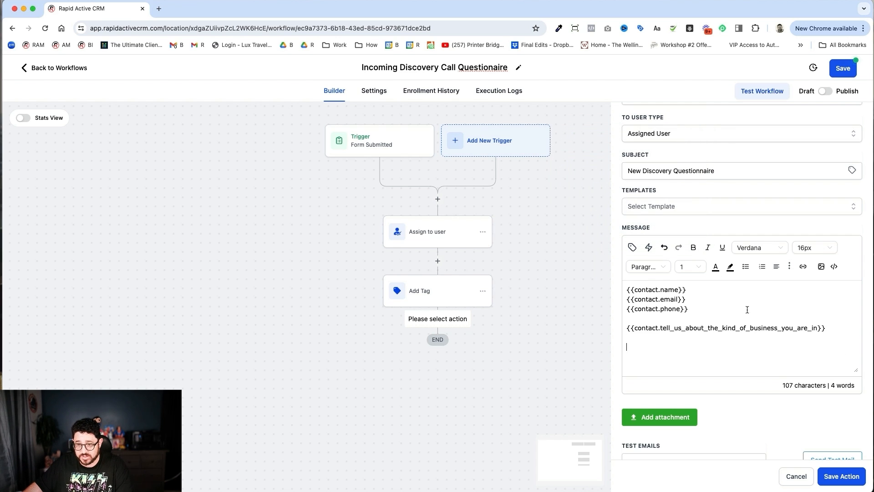
# - Insert the custom field asking whether the business makes at least 100k per year at the end of the message
pyautogui.click(645, 267)
pyautogui.click(632, 247)
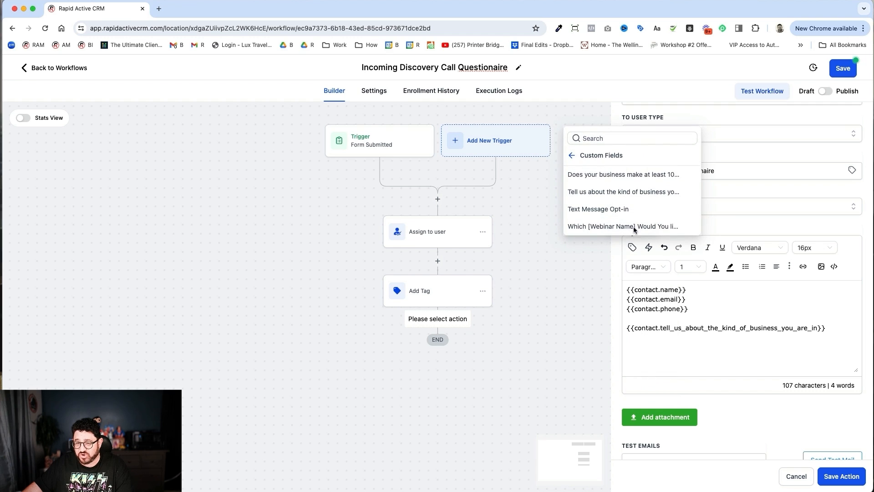
pyautogui.click(629, 178)
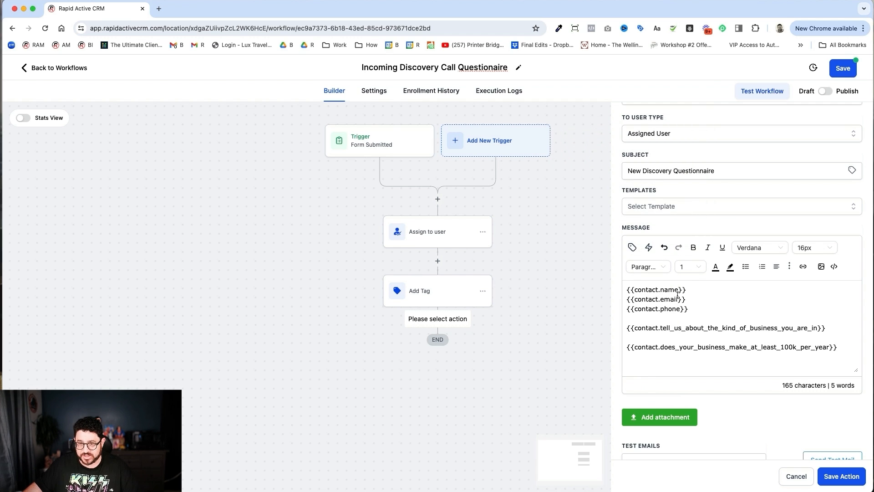
# - Add the line "You've Received a Discovery Call Questionnaire" above the contact values in the notification message and save the action
pyautogui.press('Return')
pyautogui.press('Return')
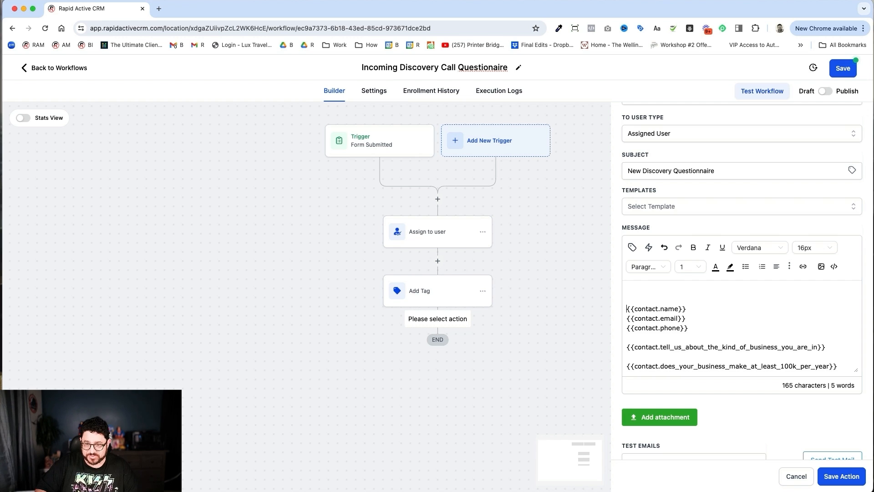
pyautogui.write('Yo')
pyautogui.write("u'v")
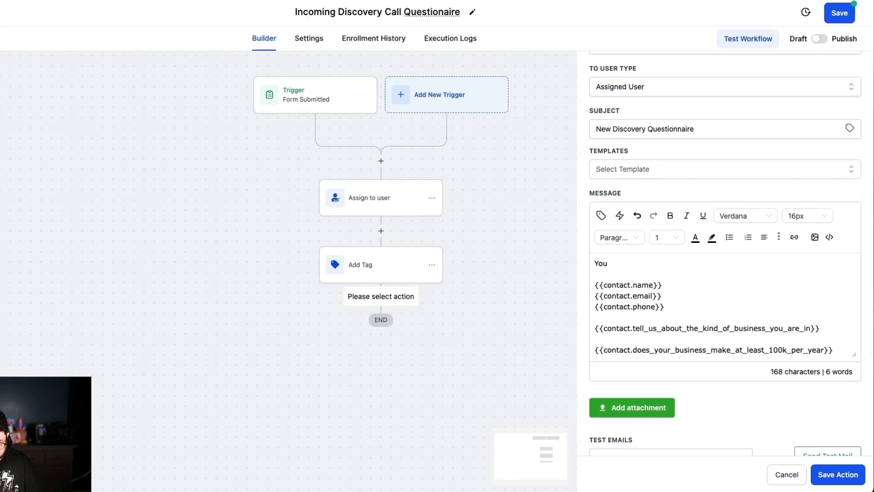
pyautogui.write('e Received a ')
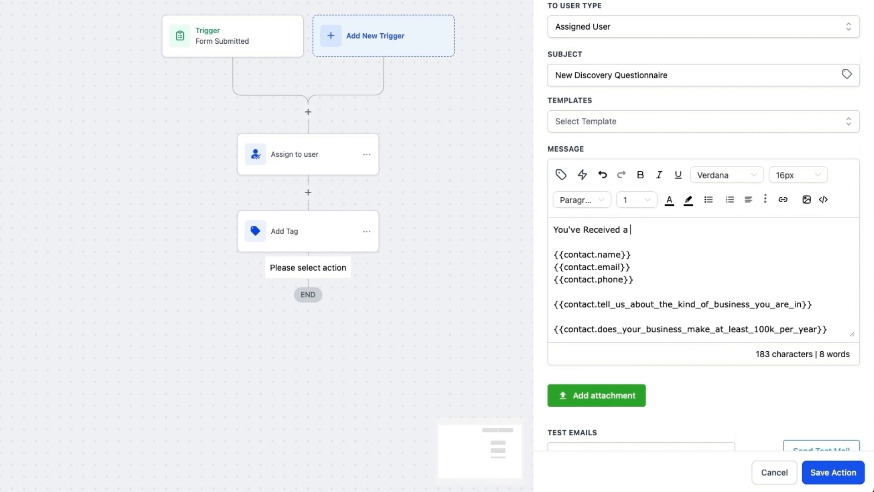
pyautogui.write('Discovery Call Questionnaire')
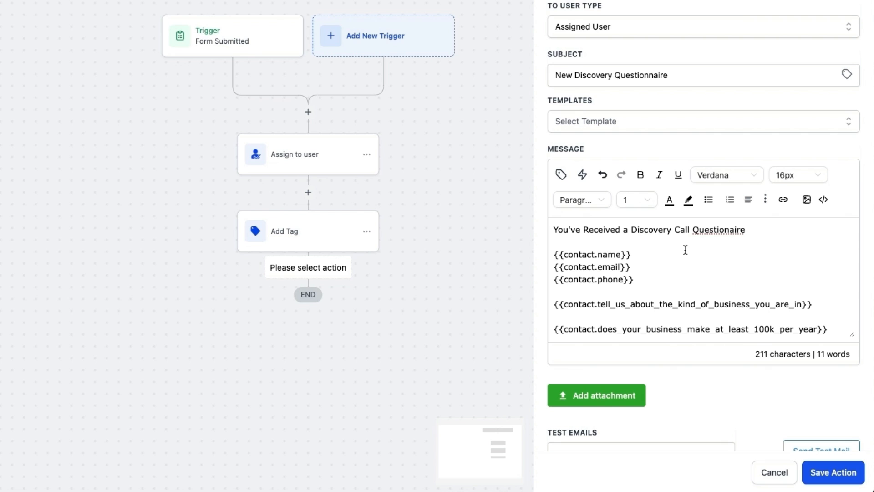
pyautogui.rightClick(708, 235)
pyautogui.click(722, 235)
pyautogui.scroll(-1, 692, 259)
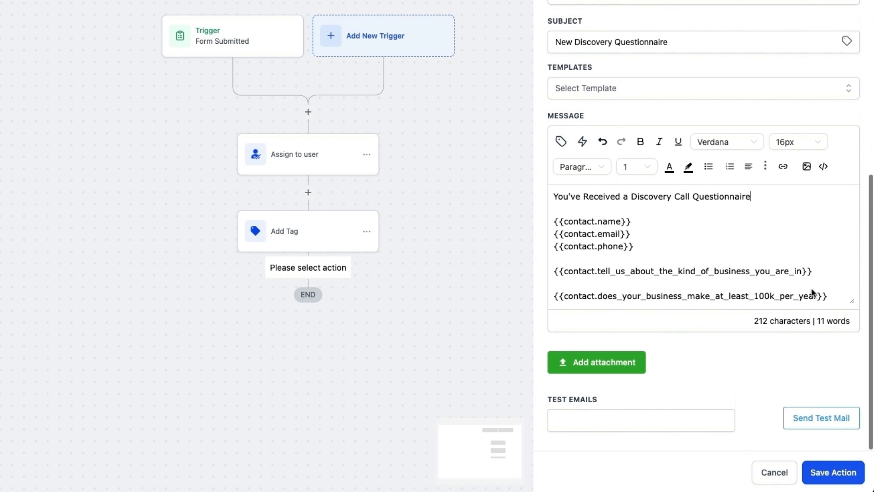
pyautogui.click(832, 297)
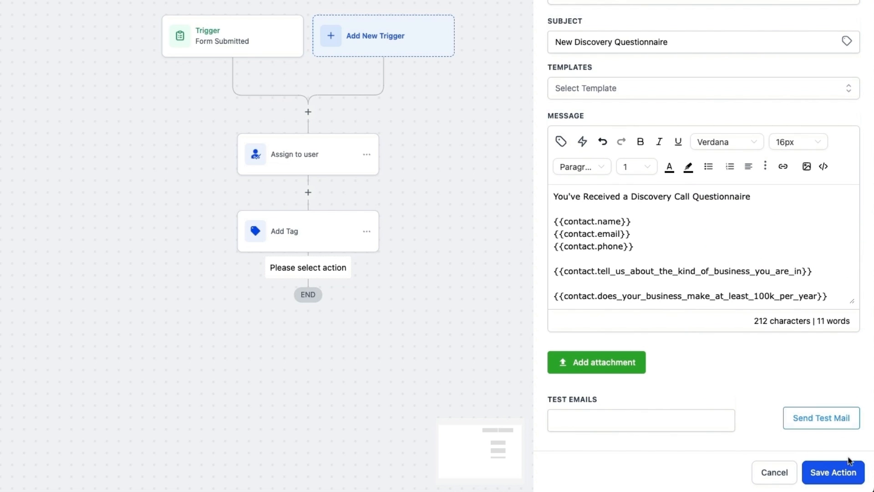
pyautogui.click(847, 474)
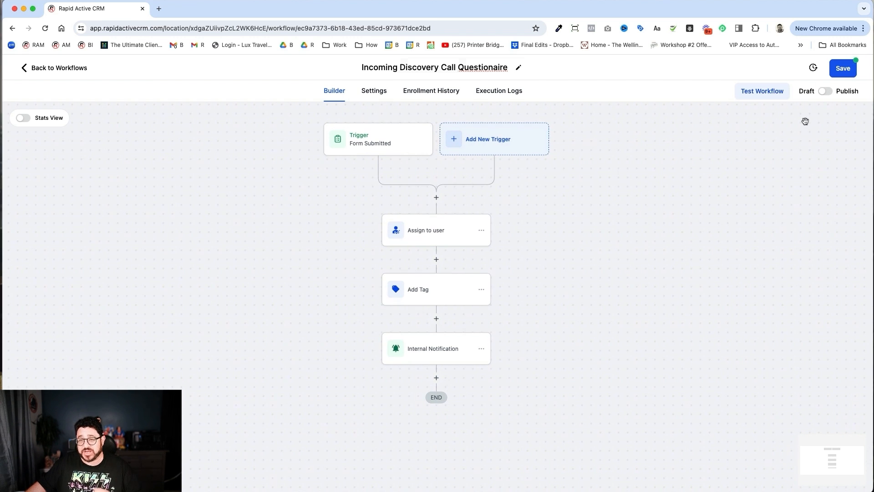
# - Correct the workflow's name to "Incoming Discovery Call Questionnaire" and save it as published
pyautogui.click(487, 68)
pyautogui.rightClick(486, 68)
pyautogui.click(504, 71)
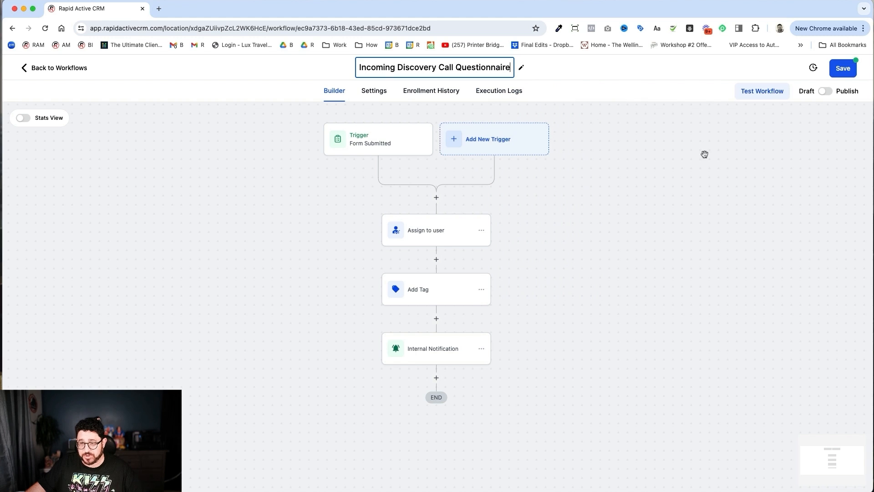
pyautogui.click(825, 91)
pyautogui.click(843, 68)
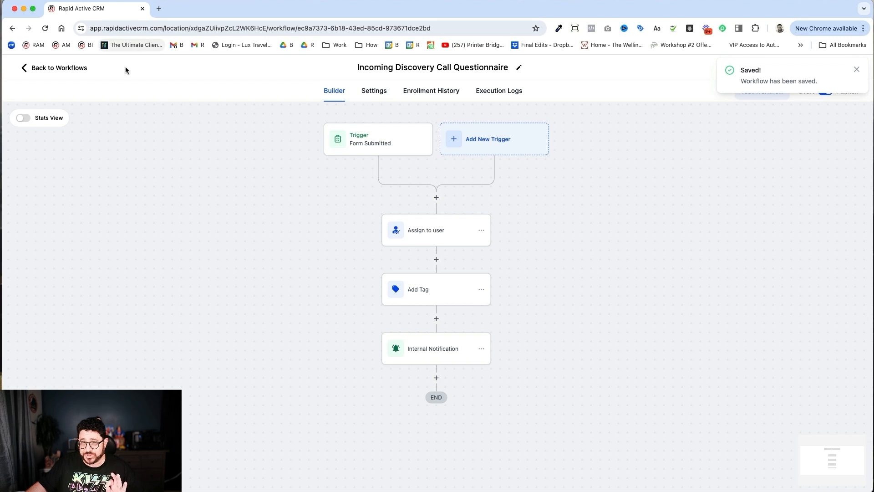
# - Return to the workflow list and create a workflow from scratch named "Discovery Call Booked"
pyautogui.click(58, 69)
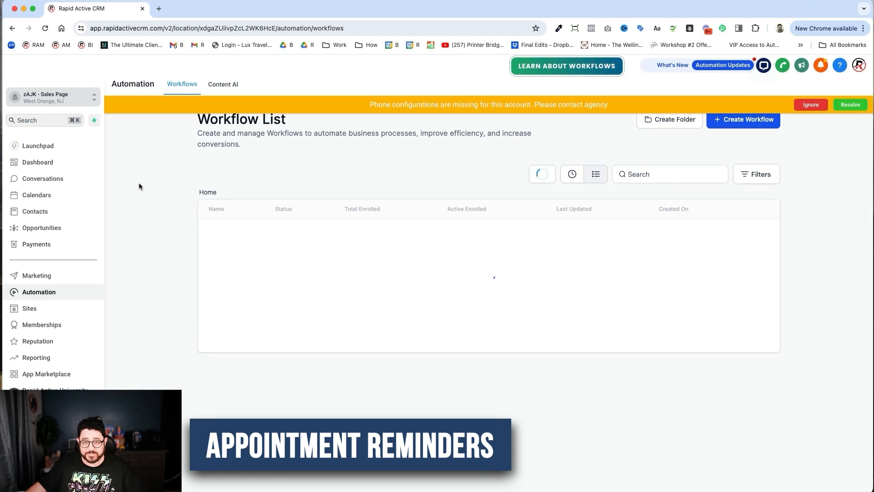
pyautogui.click(766, 123)
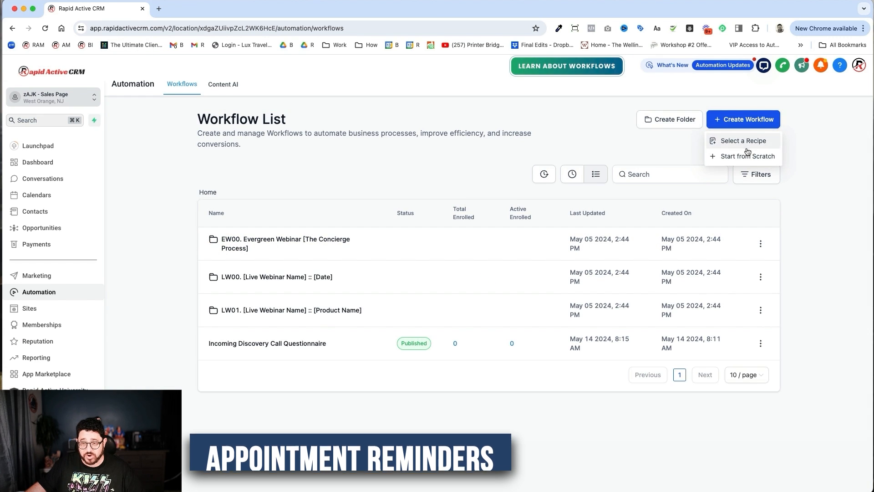
pyautogui.click(748, 156)
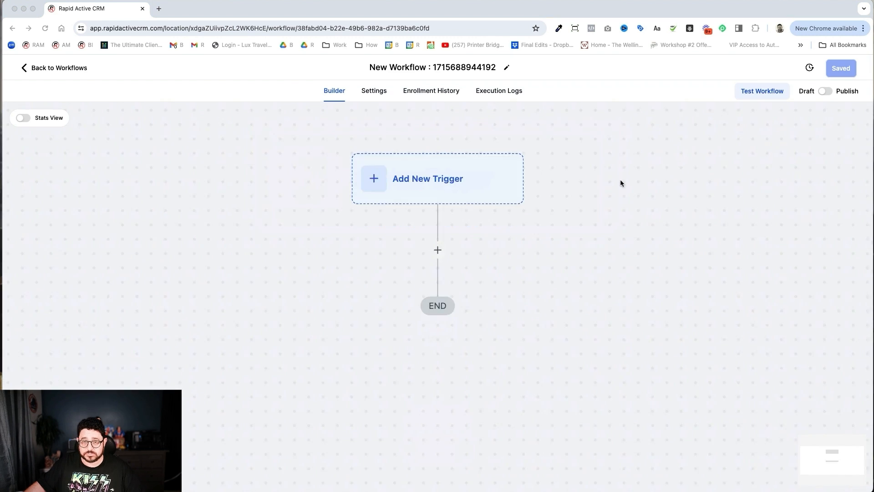
pyautogui.tripleClick(397, 70)
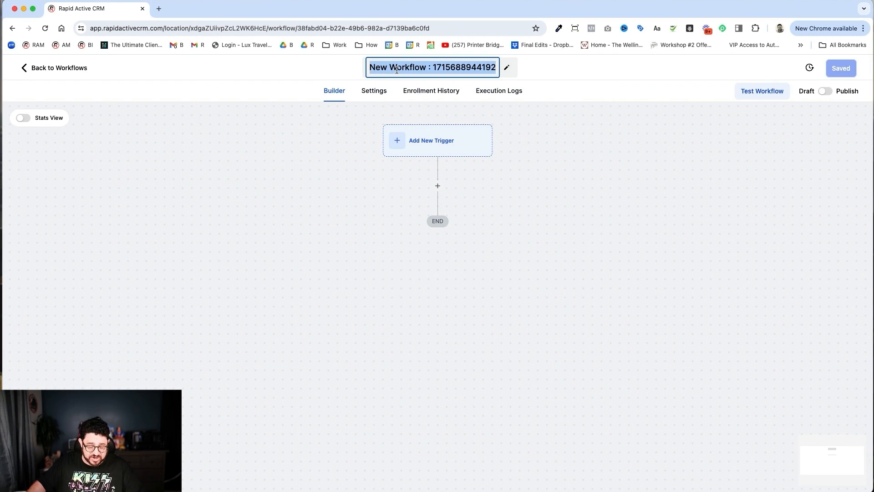
pyautogui.write('Discovery Call Booked')
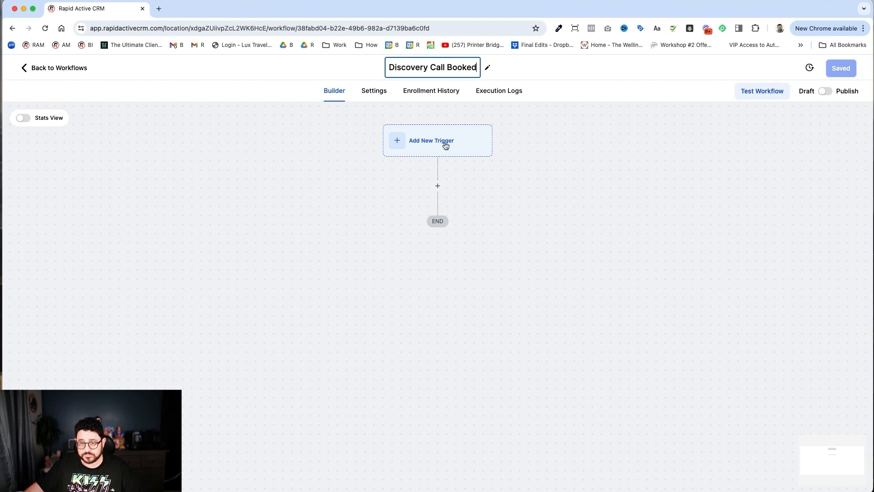
# - Add an Appointment Status trigger to the workflow with its event type filter set to Normal
pyautogui.click(446, 147)
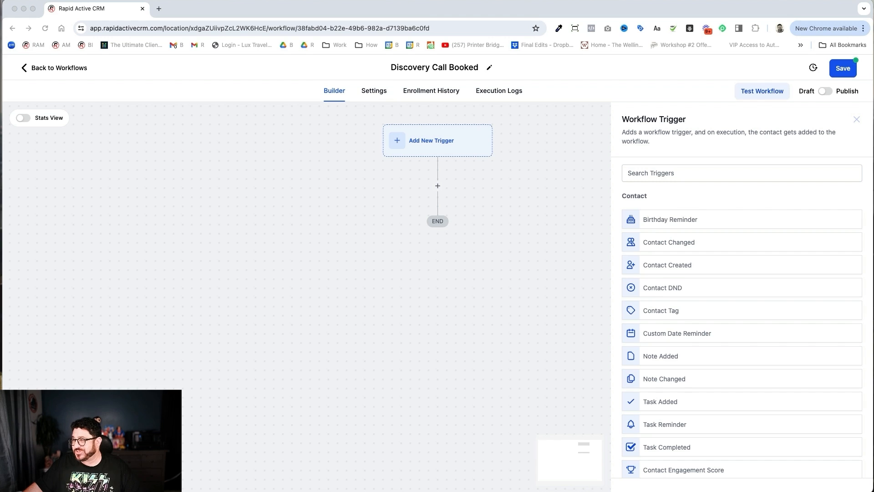
pyautogui.click(458, 147)
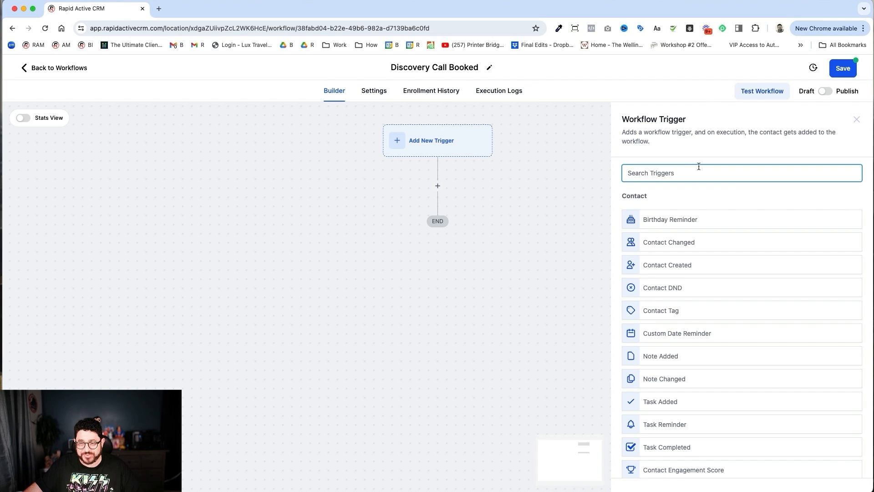
pyautogui.write('appo')
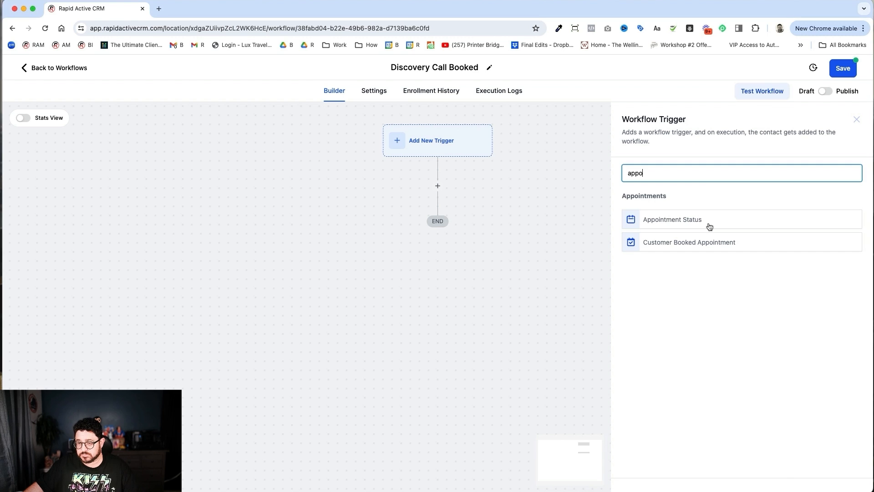
pyautogui.click(709, 223)
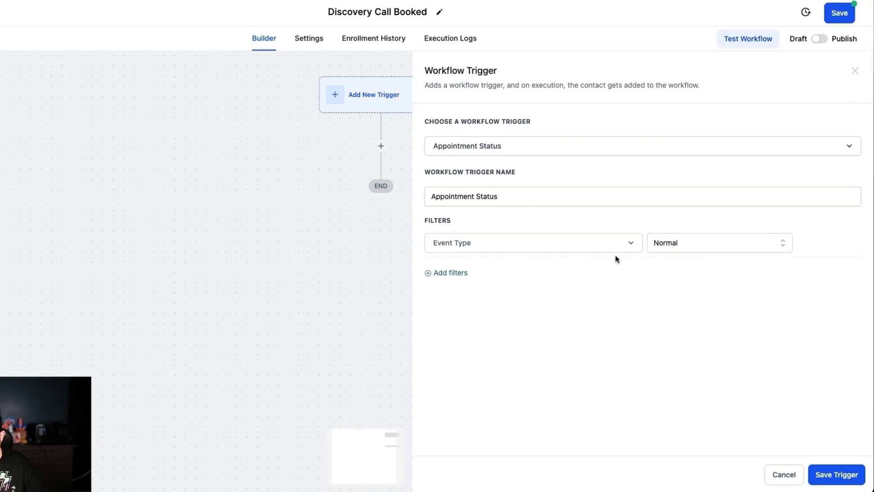
pyautogui.click(695, 247)
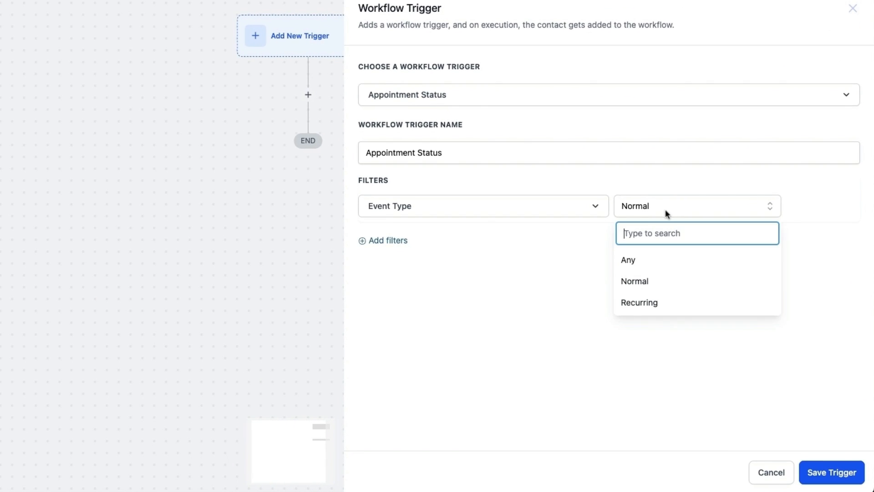
pyautogui.click(695, 315)
# - Add a trigger filter requiring the appointment status to be confirmed and save the trigger
pyautogui.click(390, 242)
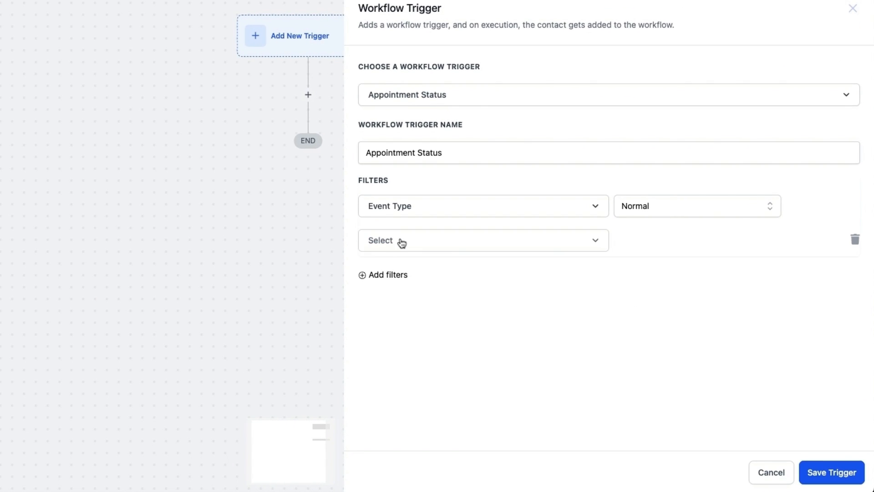
pyautogui.click(401, 243)
pyautogui.click(447, 322)
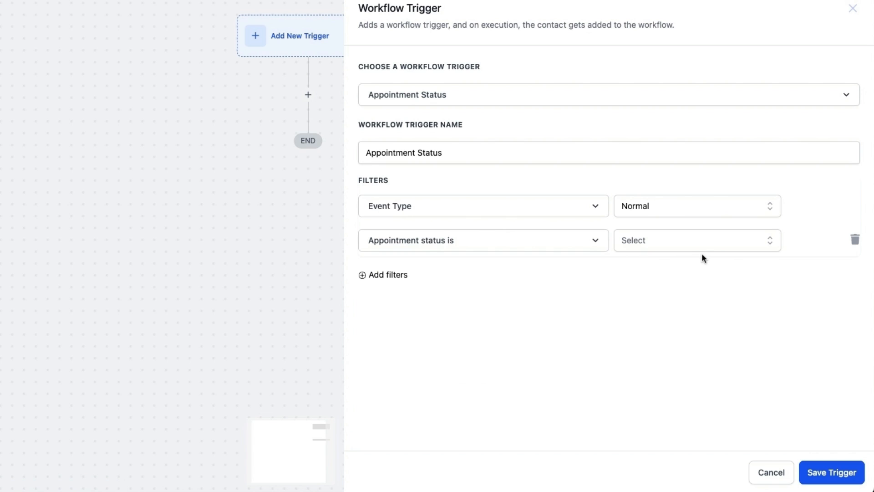
pyautogui.click(698, 242)
pyautogui.click(663, 317)
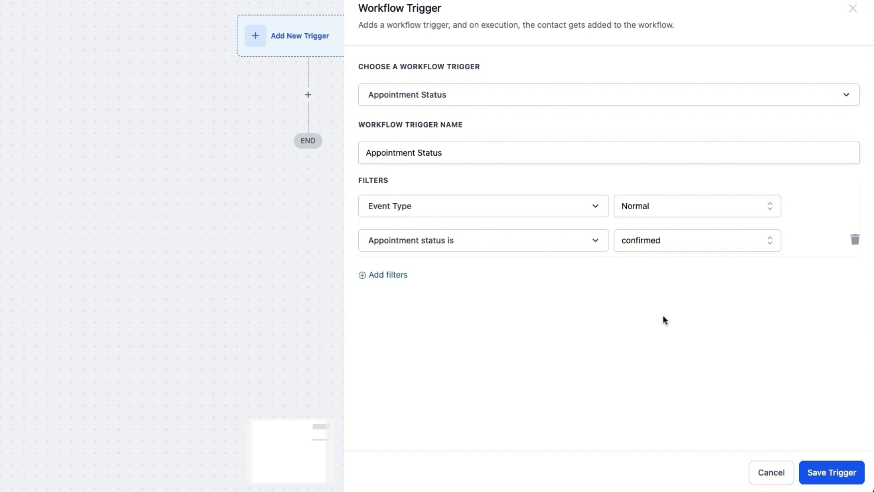
pyautogui.click(833, 476)
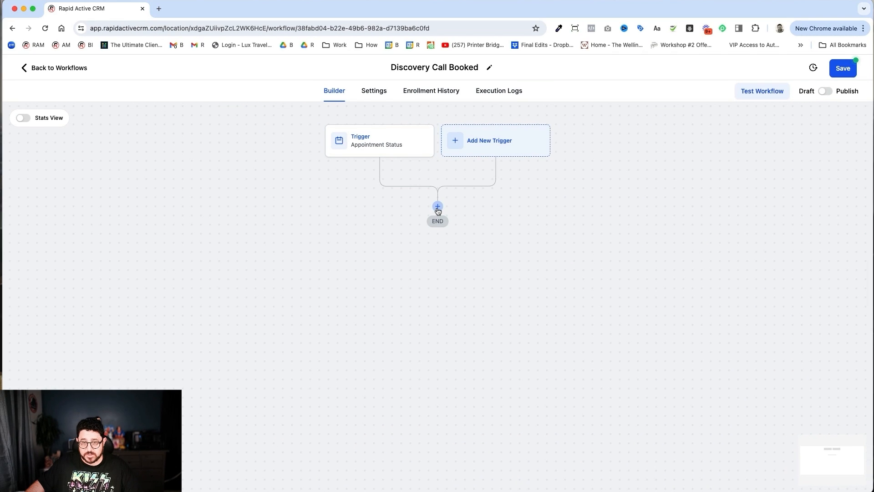
# - Add a Send Email action below the trigger and name it "Confirmation Email"
pyautogui.click(310, 123)
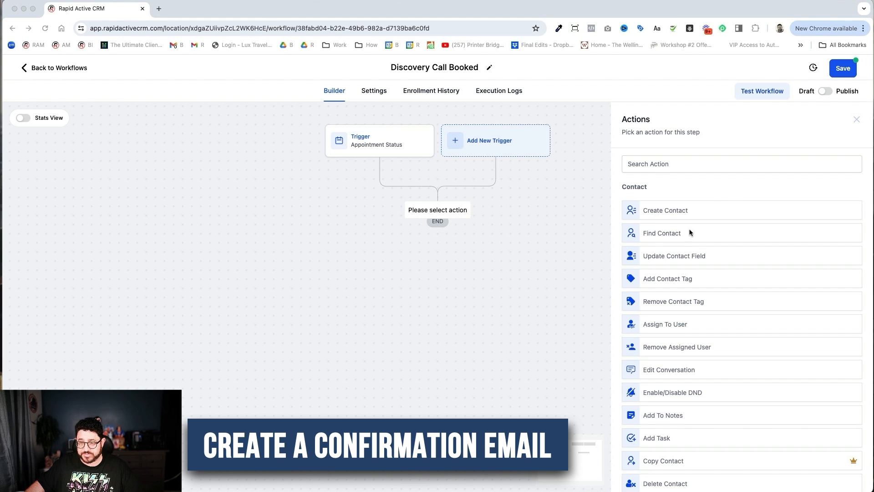
pyautogui.click(683, 185)
pyautogui.write('email')
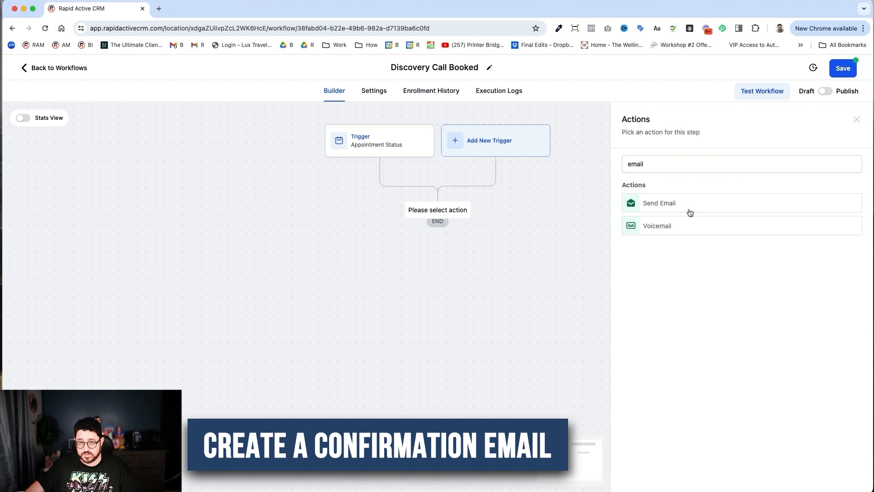
pyautogui.click(686, 206)
pyautogui.click(627, 201)
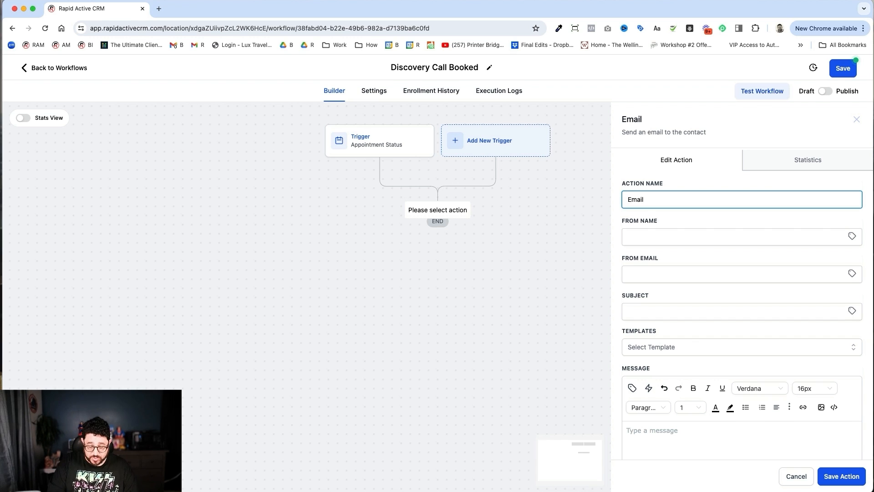
pyautogui.write('Confirmation')
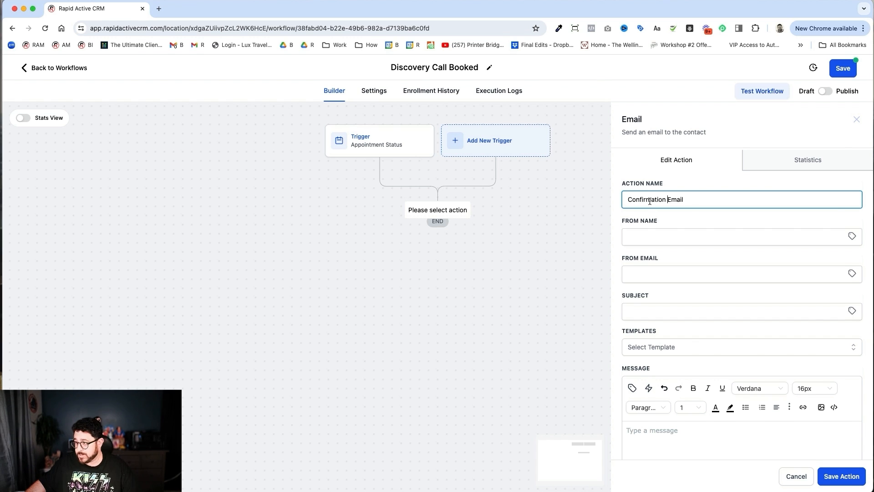
# - Fill the email's sender name with the user's full name custom value and the sender address with the user's email custom value
pyautogui.click(849, 237)
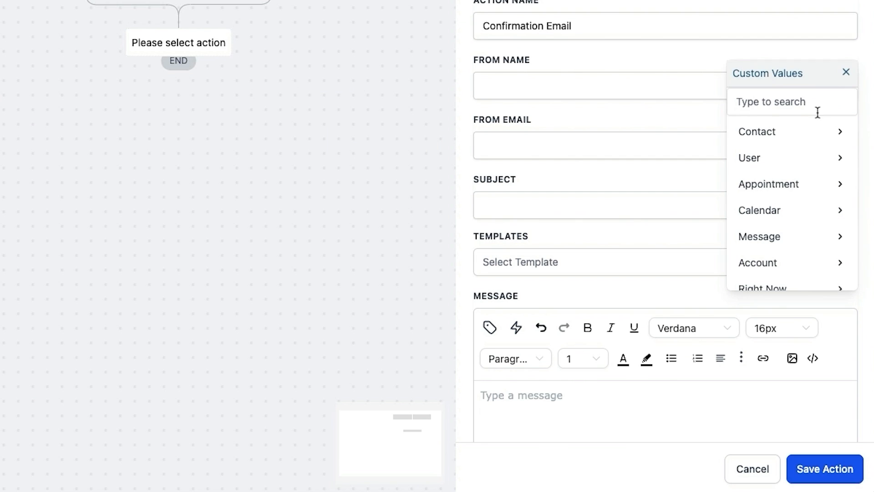
pyautogui.click(824, 165)
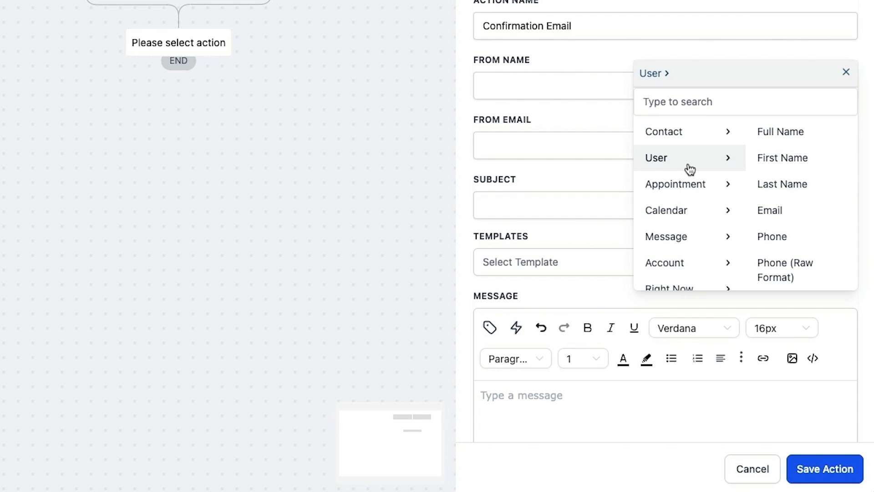
pyautogui.click(754, 136)
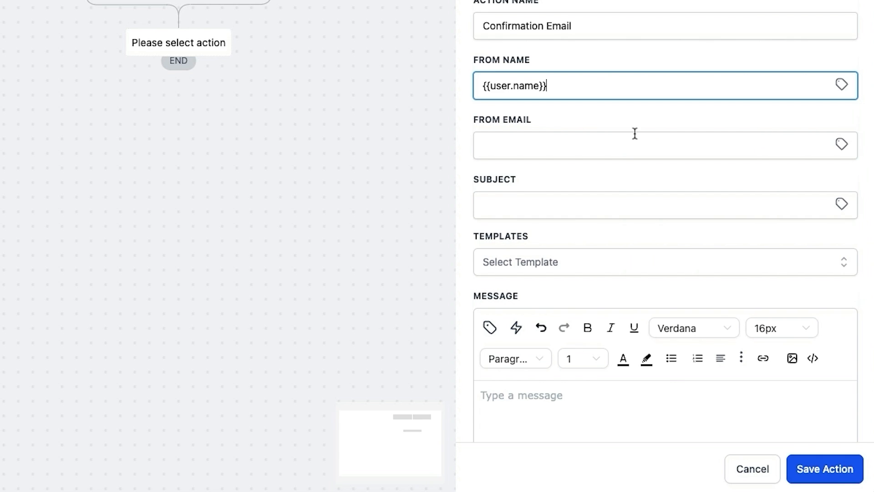
pyautogui.click(628, 144)
pyautogui.click(837, 156)
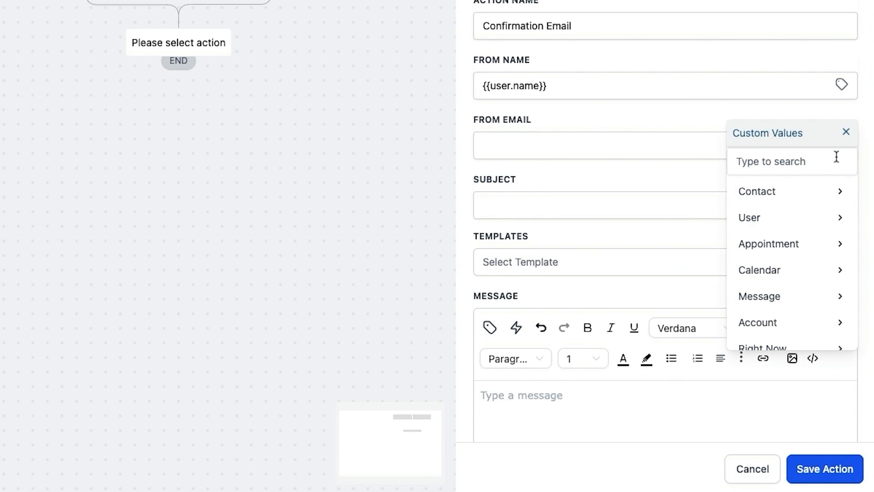
pyautogui.click(829, 225)
pyautogui.click(803, 273)
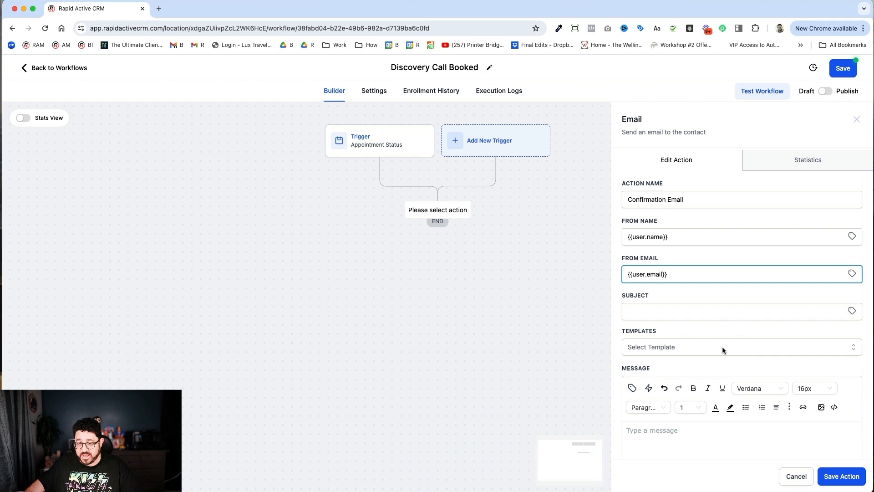
# - Set the confirmation email's subject to "Appointment Confirmed"
pyautogui.click(714, 306)
pyautogui.write('Ap')
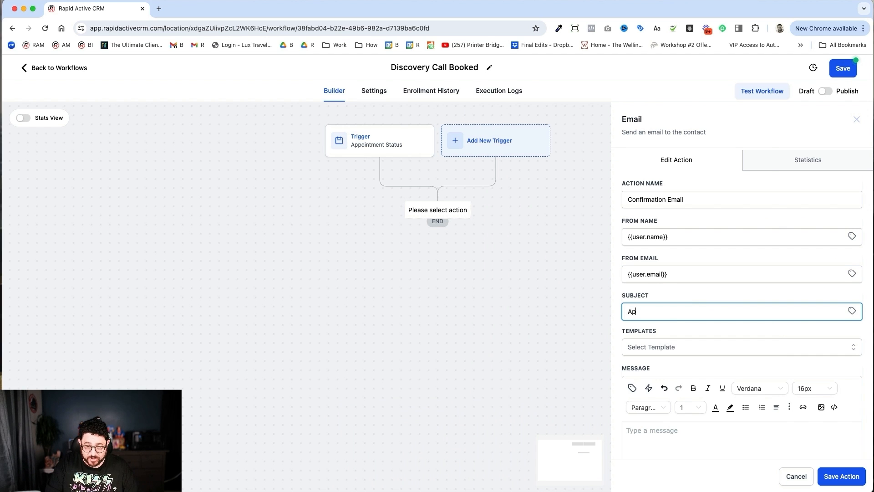
pyautogui.write('pointment Confirmed')
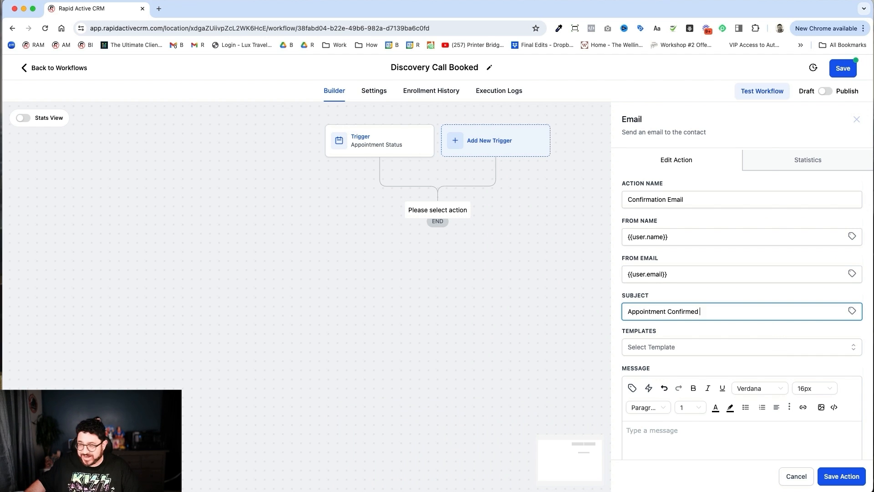
pyautogui.press('super+Tab')
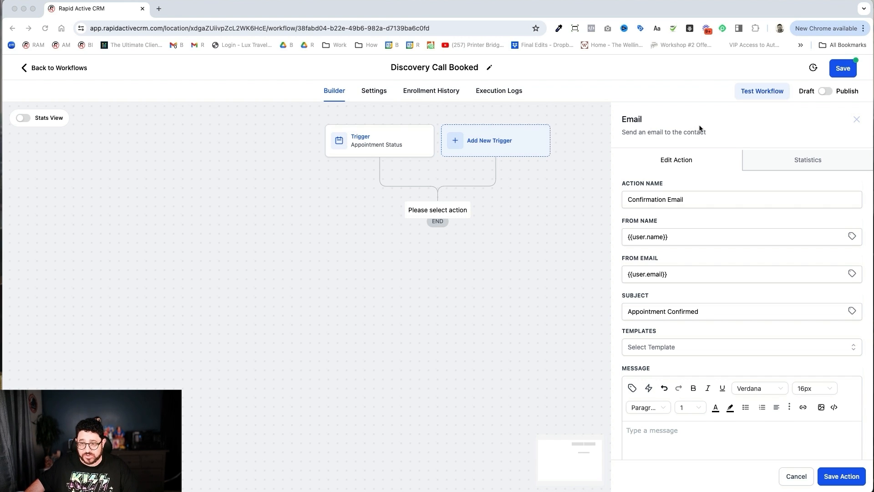
# - Write the confirmation message with first name, start time, host and meeting location custom values plus calendar, cancel and reschedule links, and save the action
pyautogui.scroll(-4, 696, 130)
pyautogui.press('super+Tab')
pyautogui.click(692, 342)
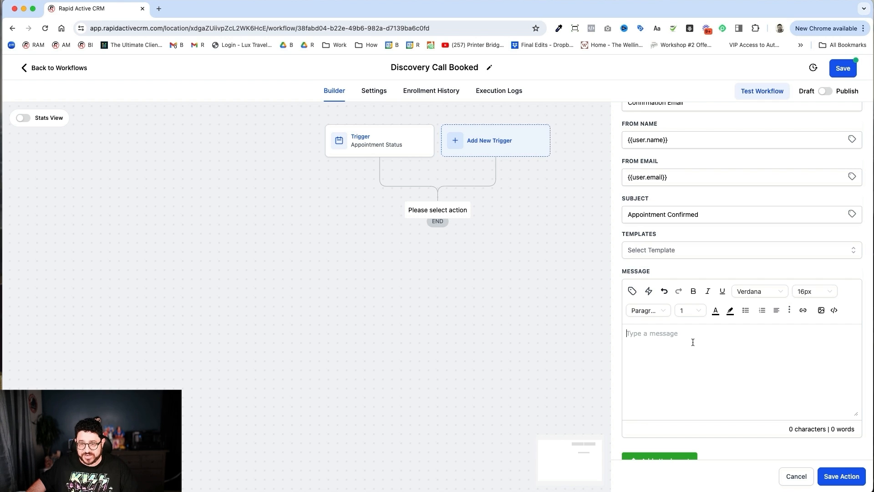
pyautogui.write('Hey {{contact.first_name}}, Your appointment has been confirmed for {{appointment.start_time}} to speak with {{appointment.user.first_name}}. If this time does not work for you let me know. When it is time, please use this zoom Meeting ID: {{appointment.meeting_location}} Add to google calendar | Add to outlook Cancel | Reschedule  Thanks, {{user.email_signature}}')
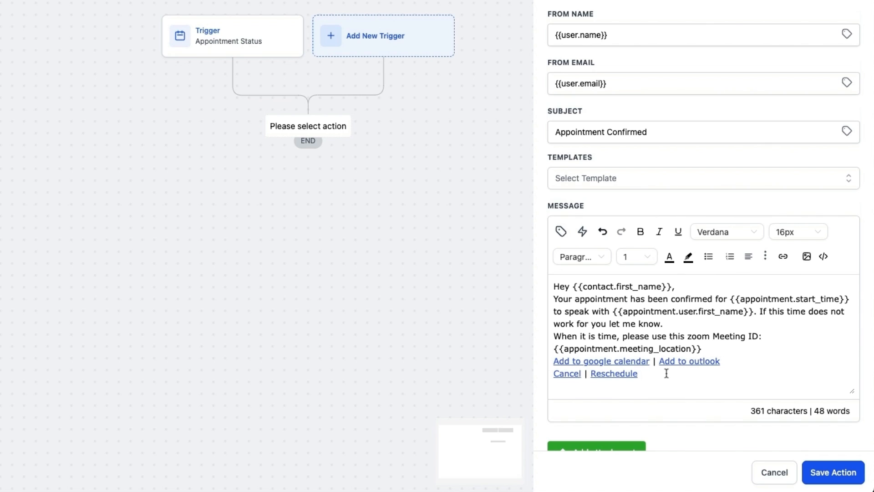
pyautogui.click(833, 472)
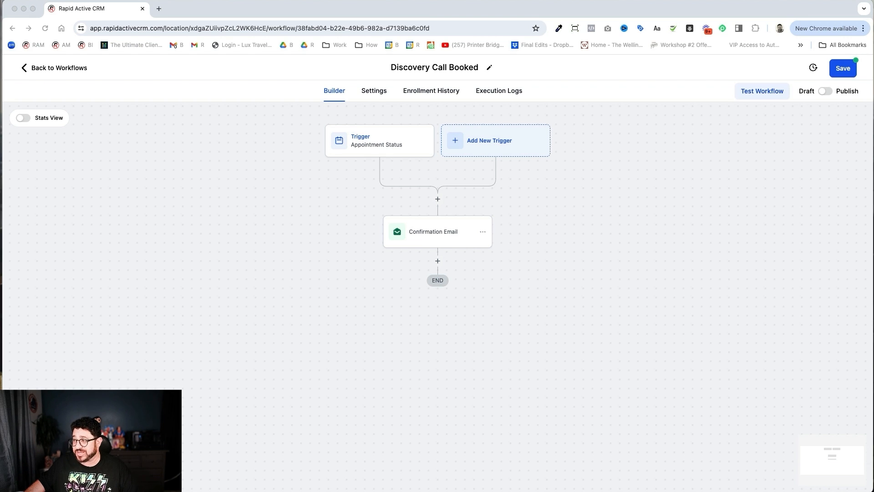
pyautogui.click(582, 227)
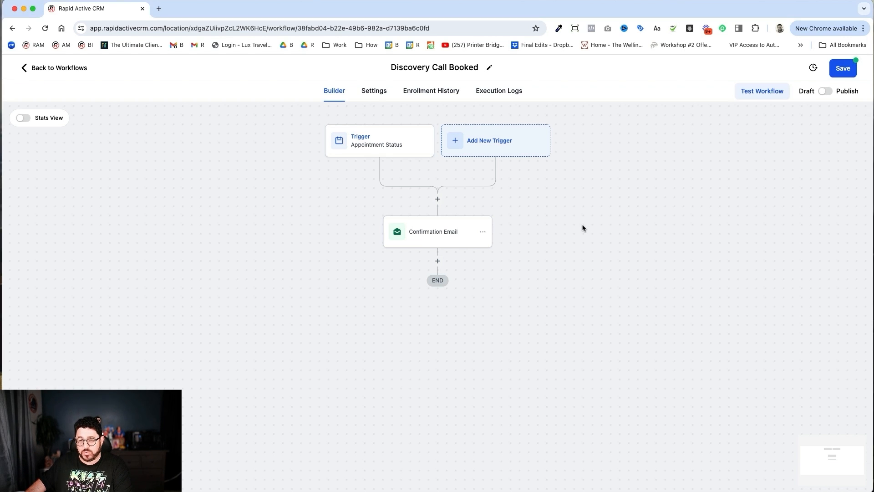
# - Add a Wait action below the confirmation email and make it wait for the Event / Appointment time
pyautogui.click(438, 261)
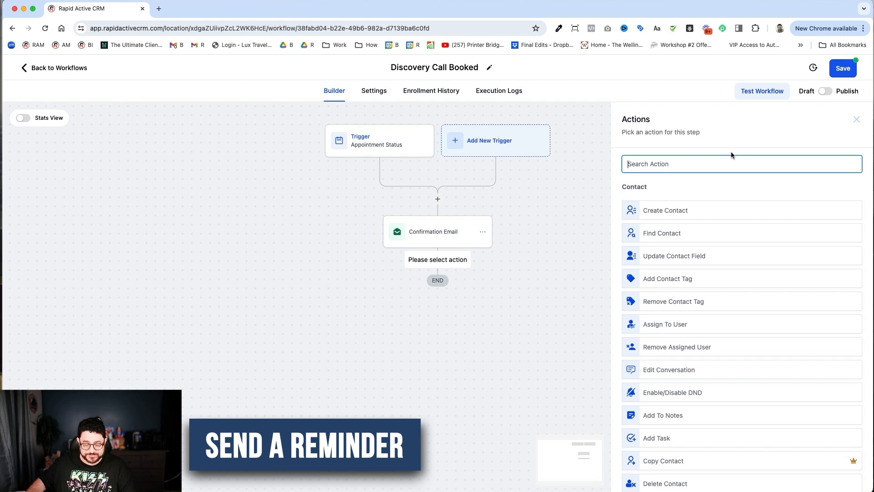
pyautogui.write('wait')
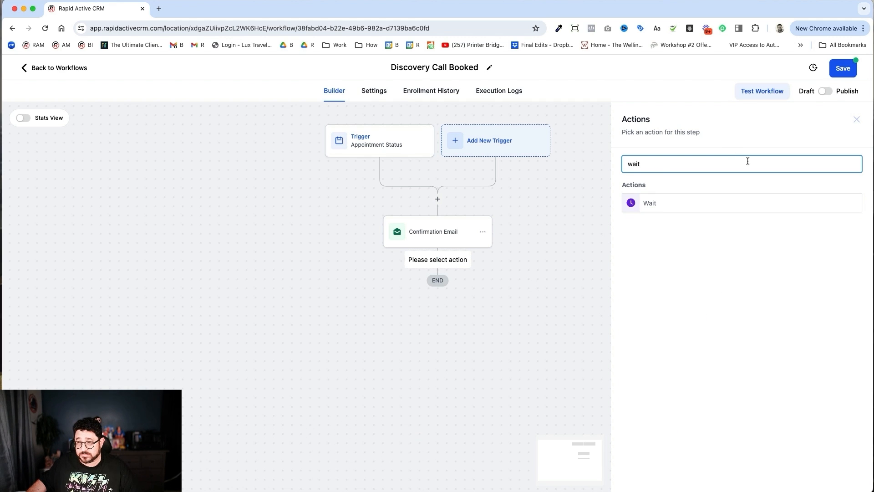
pyautogui.click(710, 204)
pyautogui.click(668, 228)
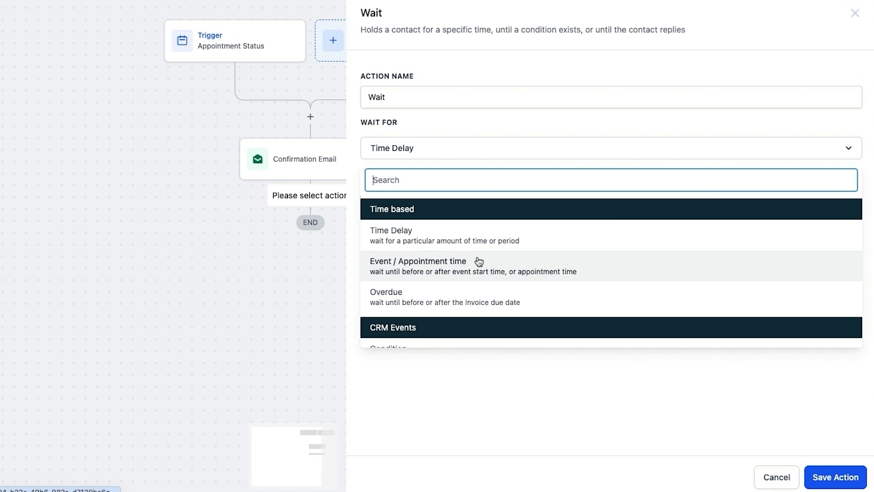
pyautogui.click(565, 305)
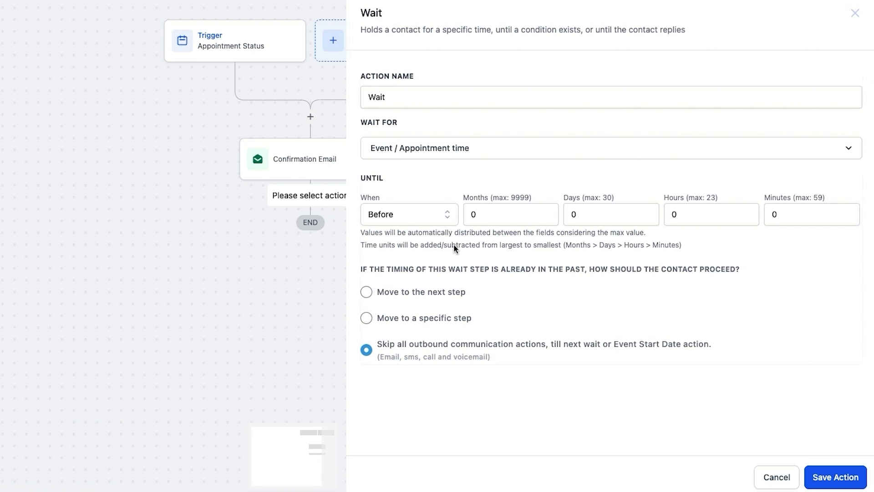
# - Set the wait to 24 hours before the appointment and save the action
pyautogui.click(700, 217)
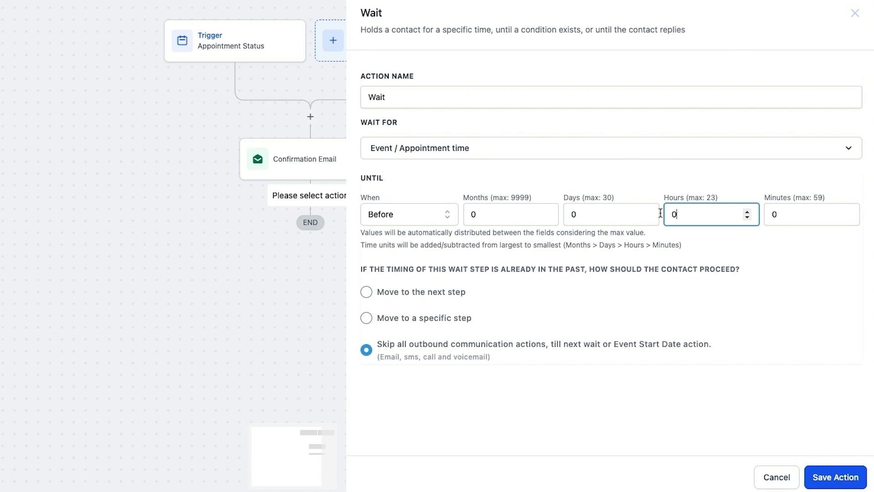
pyautogui.write('24')
pyautogui.click(851, 477)
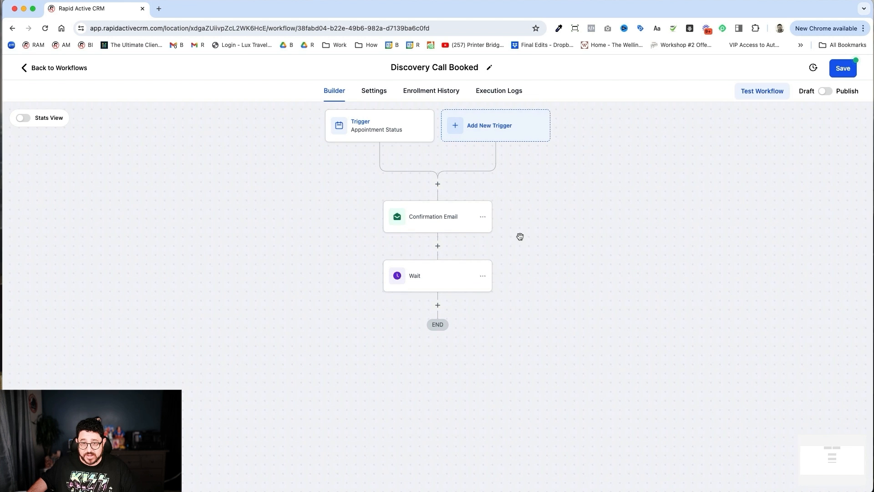
# - Copy the Confirmation Email action and place the copy directly below the Wait action
pyautogui.click(483, 218)
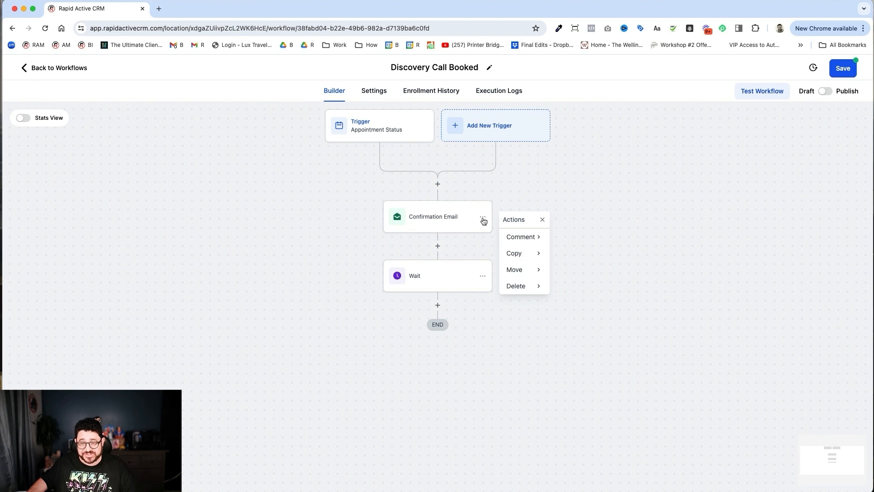
pyautogui.click(542, 255)
pyautogui.click(581, 237)
pyautogui.click(458, 302)
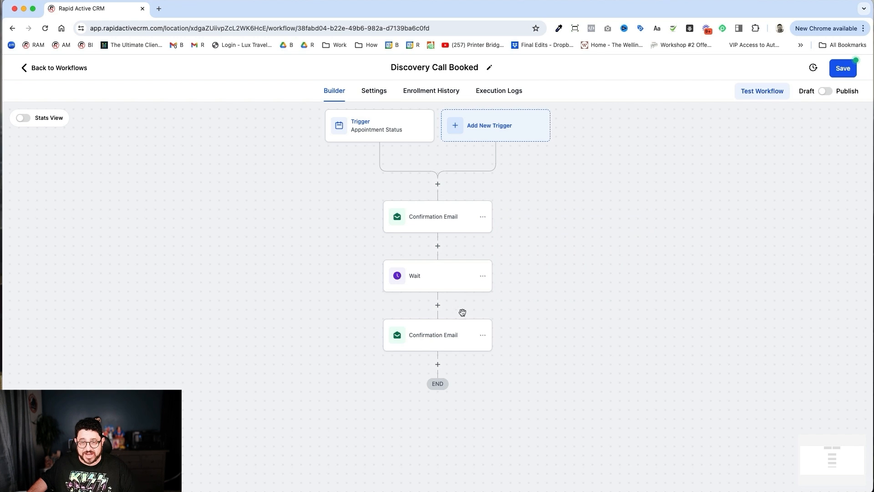
# - Change the subject of the copied email below the Wait action to "Your Appointment is Tomorrow"
pyautogui.click(461, 337)
pyautogui.scroll(-1, 692, 319)
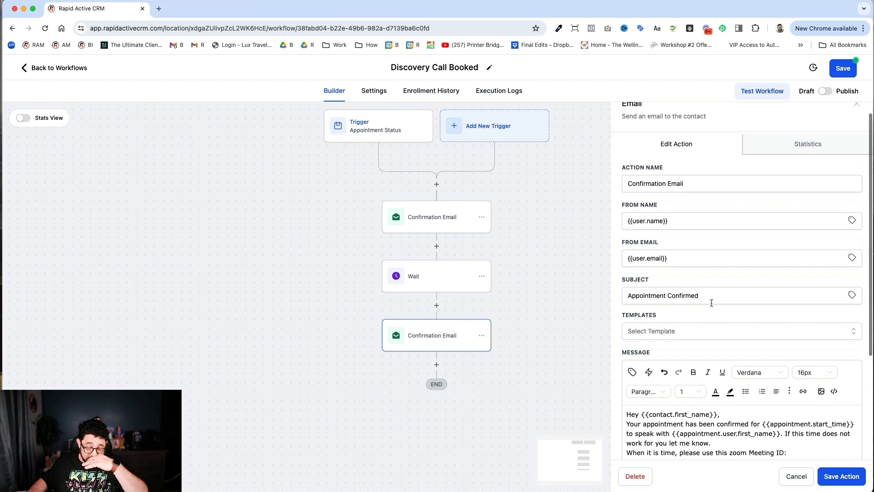
pyautogui.scroll(-2, 711, 302)
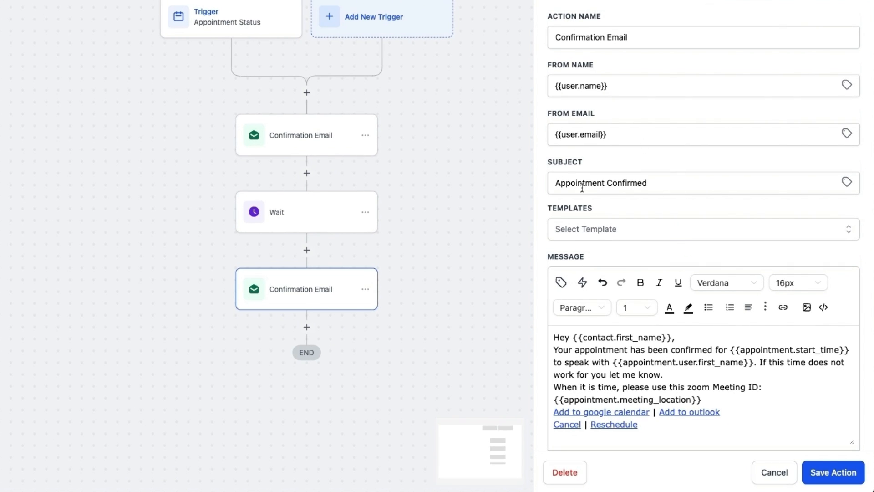
pyautogui.click(562, 188)
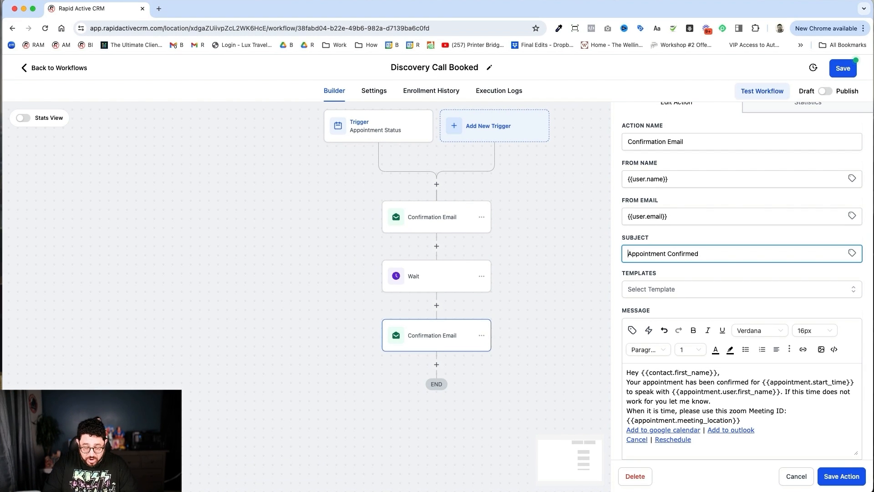
pyautogui.write('Your')
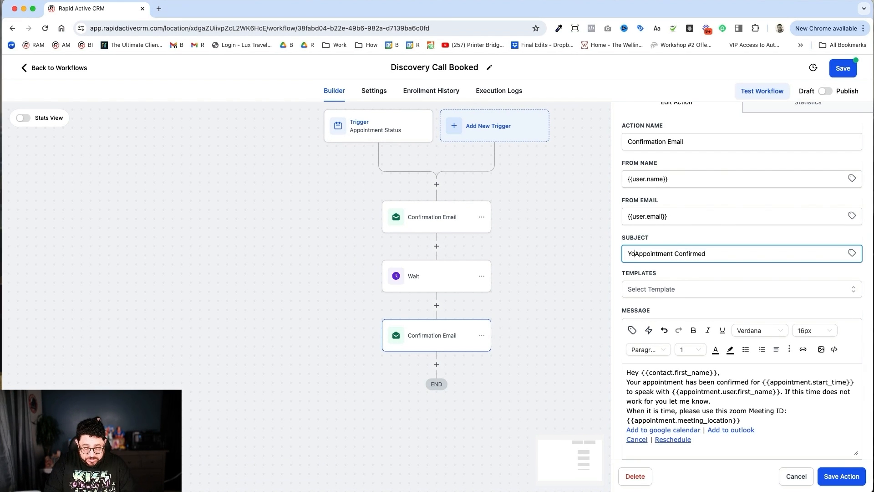
pyautogui.press('End')
pyautogui.press('BackSpace')
pyautogui.press('BackSpace')
pyautogui.press('BackSpace')
pyautogui.press('BackSpace')
pyautogui.press('BackSpace')
pyautogui.press('BackSpace')
pyautogui.press('BackSpace')
pyautogui.press('BackSpace')
pyautogui.press('BackSpace')
pyautogui.write('is Tomorrow')
# - Insert the line "Looking forward to seeing you tomorrow." below the greeting in the reminder email's message and save the action
pyautogui.scroll(-2, 723, 272)
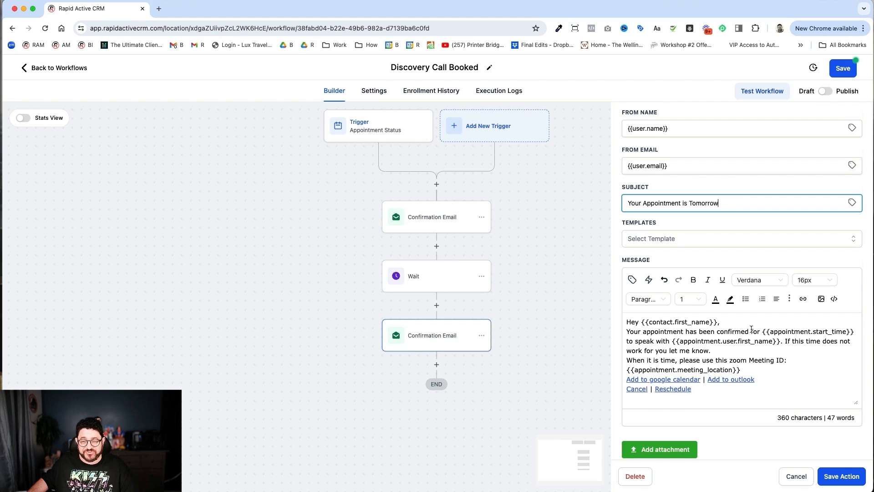
pyautogui.click(745, 323)
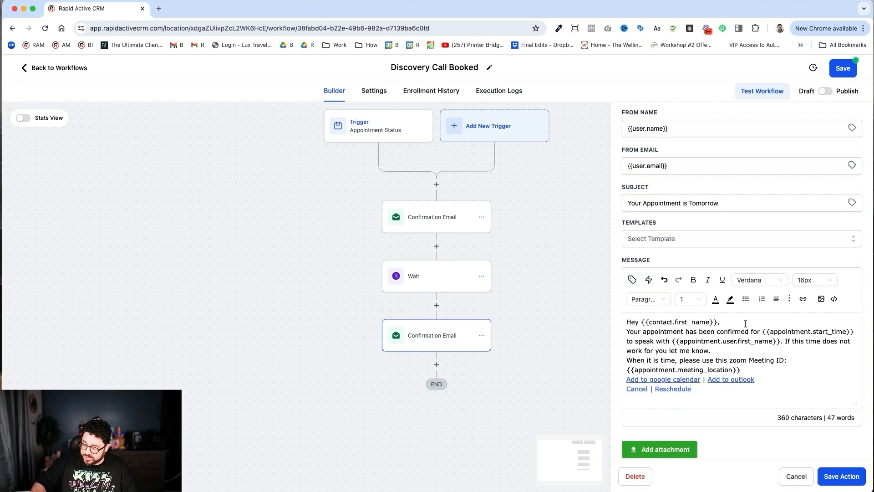
pyautogui.press('Return')
pyautogui.press('Return')
pyautogui.write('Looking forward to seeing you tomrrow')
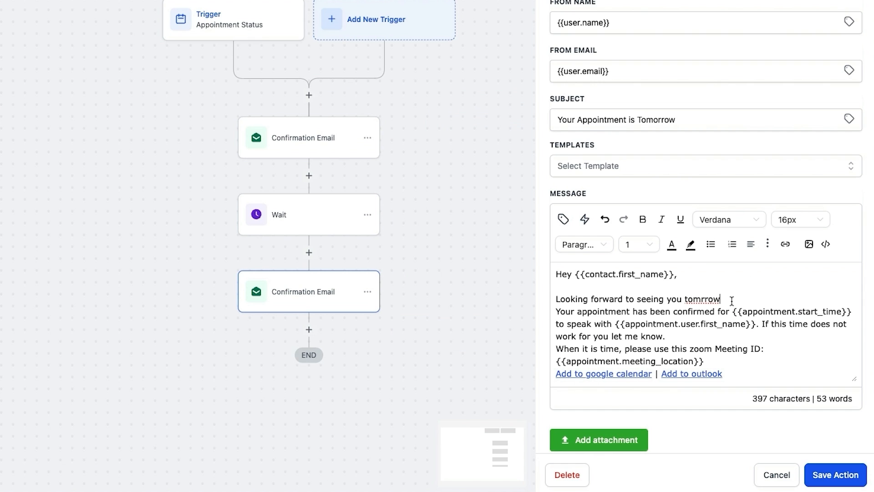
pyautogui.rightClick(701, 298)
pyautogui.click(733, 304)
pyautogui.write('.')
pyautogui.press('Return')
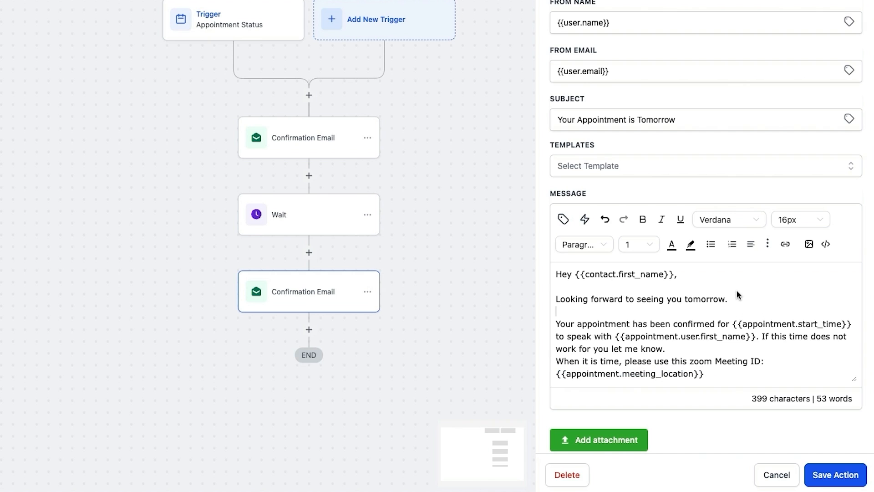
pyautogui.scroll(-3, 744, 291)
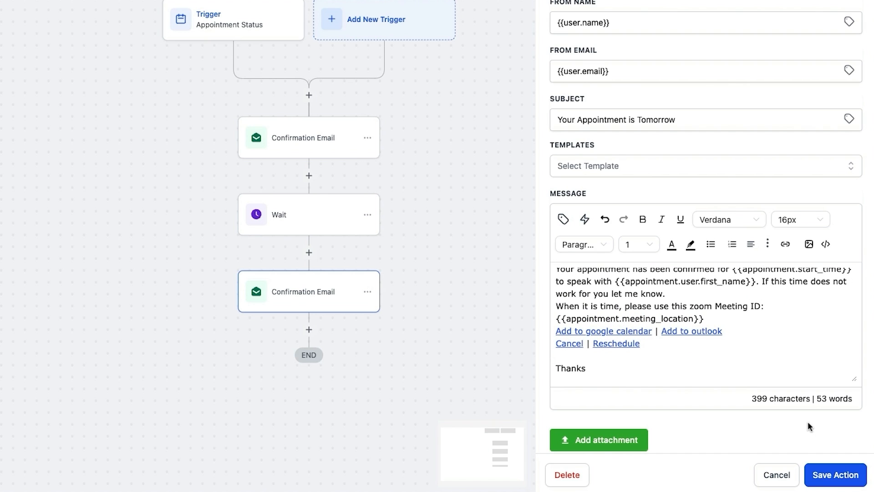
pyautogui.click(836, 474)
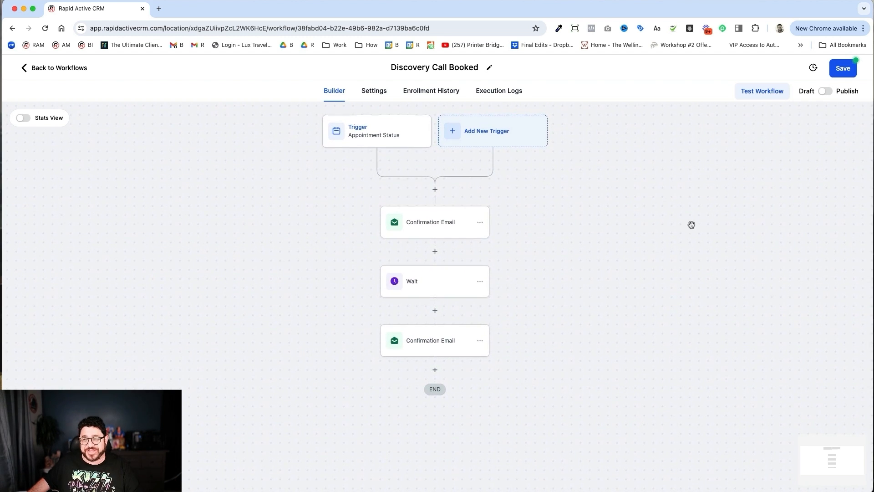
# - Switch the Discovery Call Booked workflow from draft to published and save it
pyautogui.click(826, 91)
pyautogui.click(841, 69)
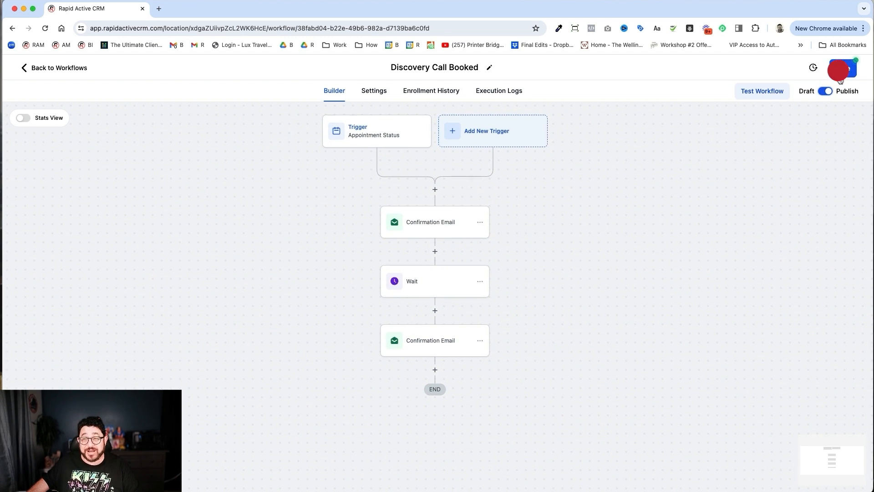